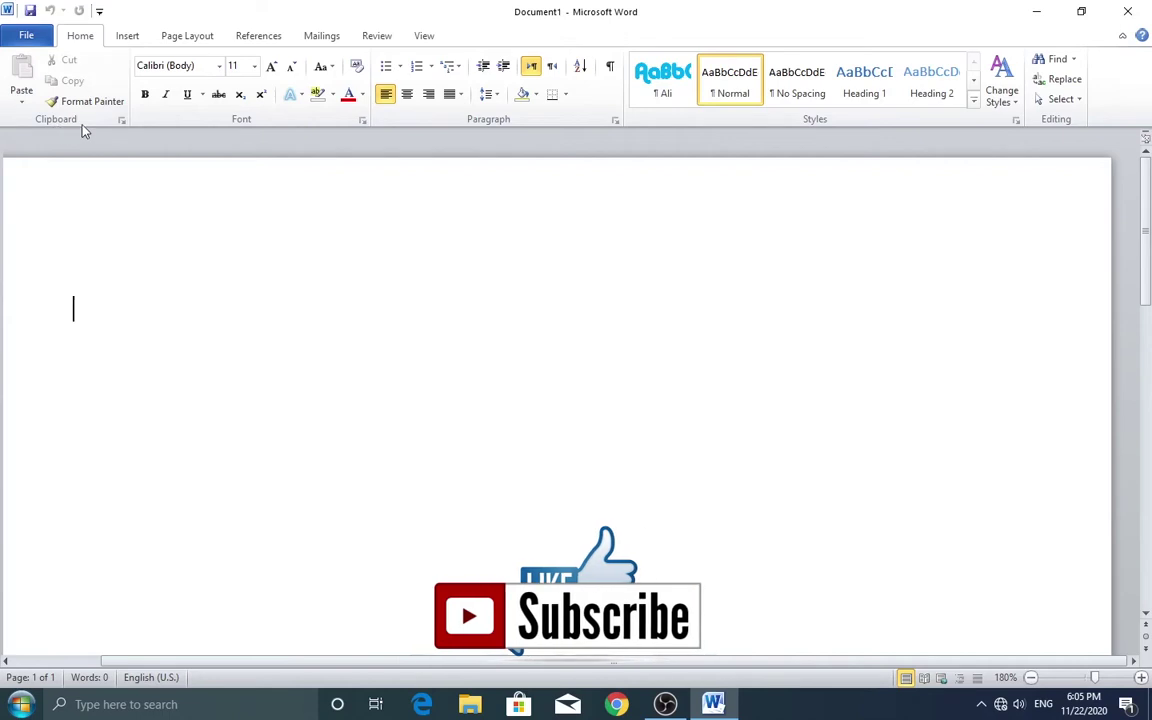
Generate random filler text with =rand(10,5), about 1,023 words over two pages
left_click(127, 38)
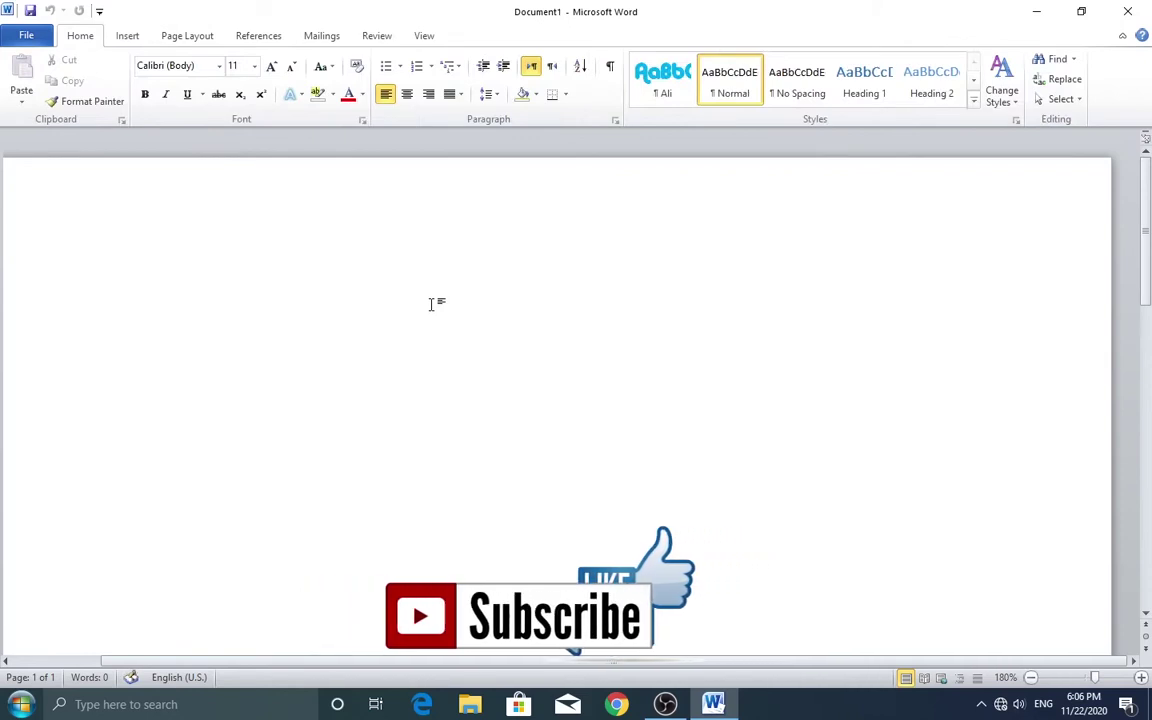
type("=ra")
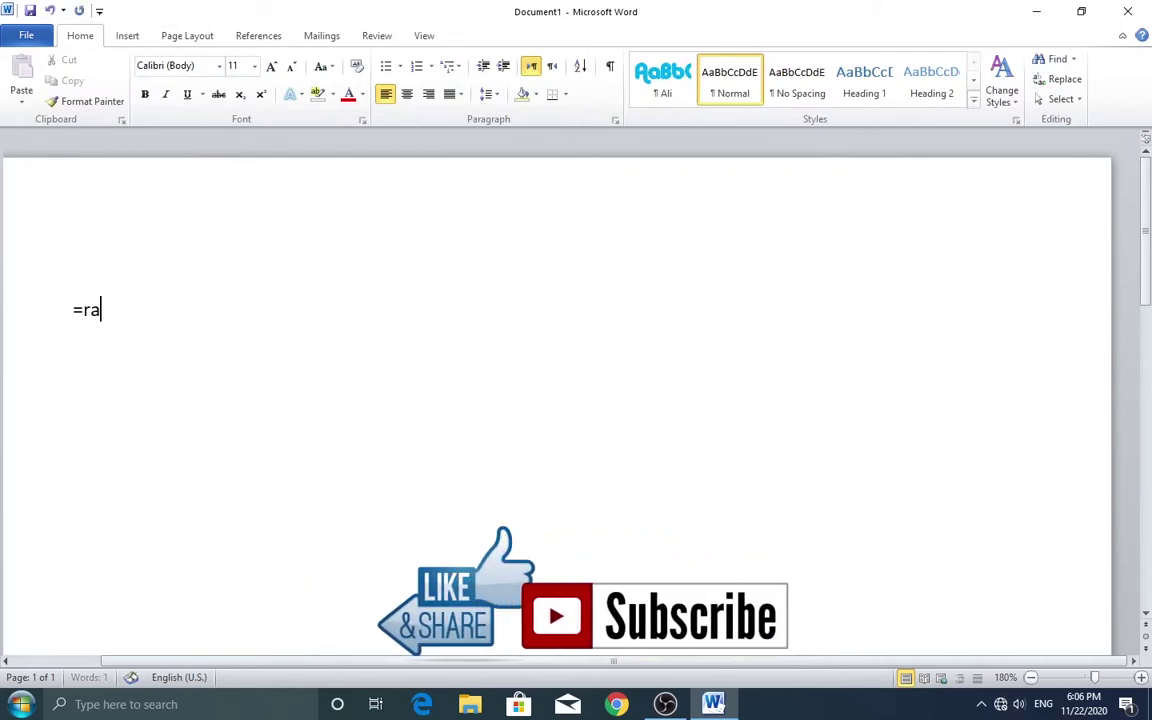
type("nd(10,")
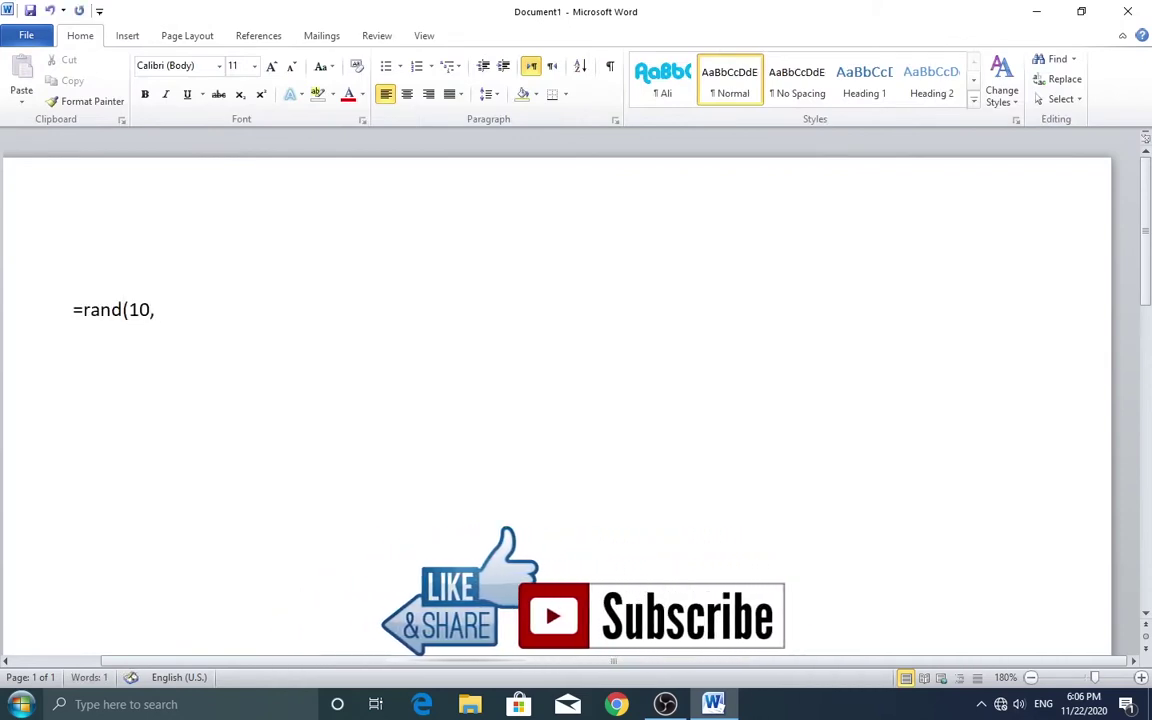
type("5)")
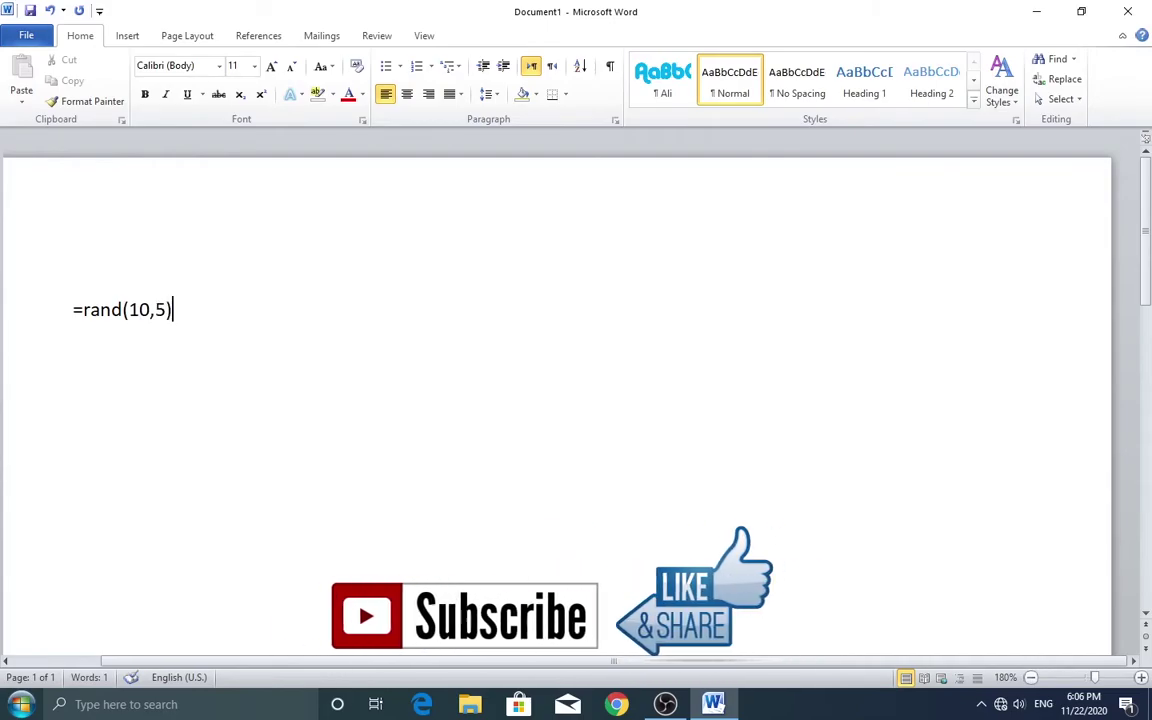
key("Return")
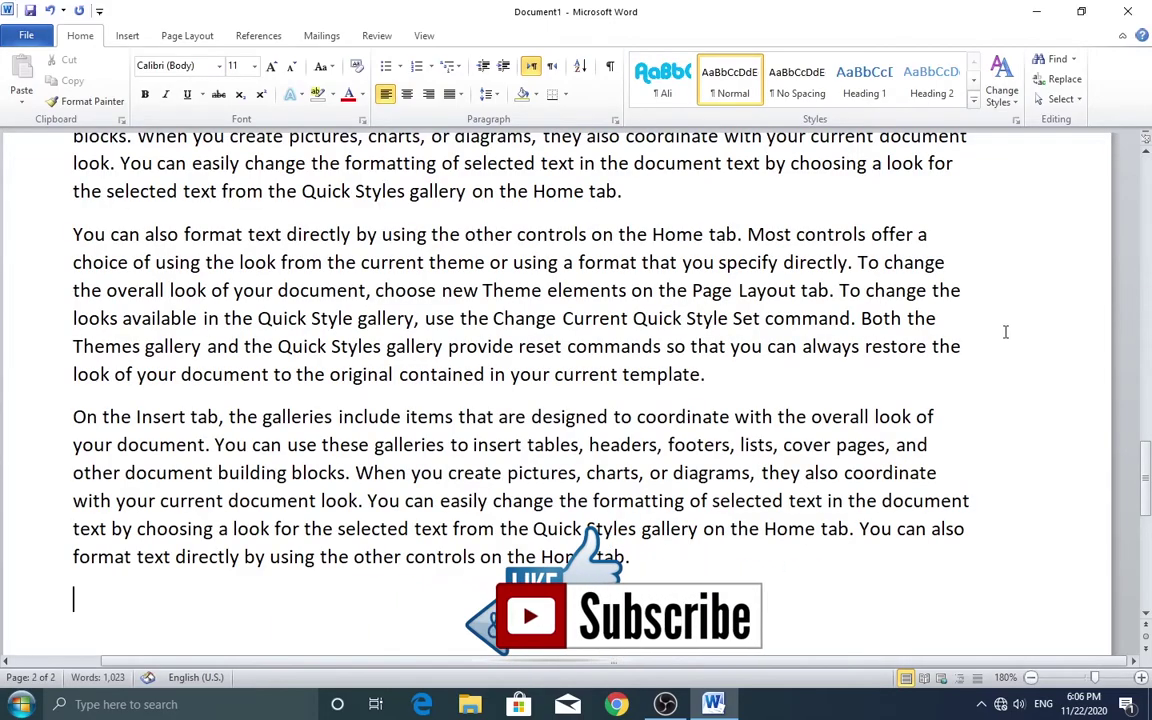
left_click_drag(1148, 490, 1148, 170)
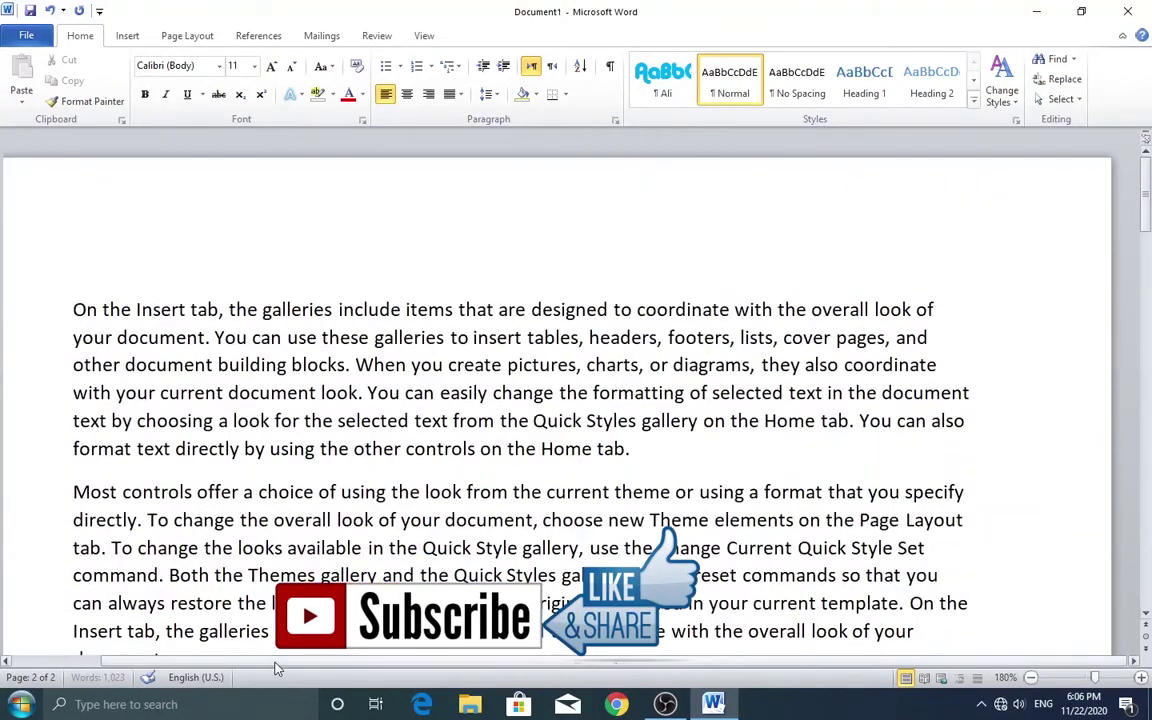
left_click(86, 520)
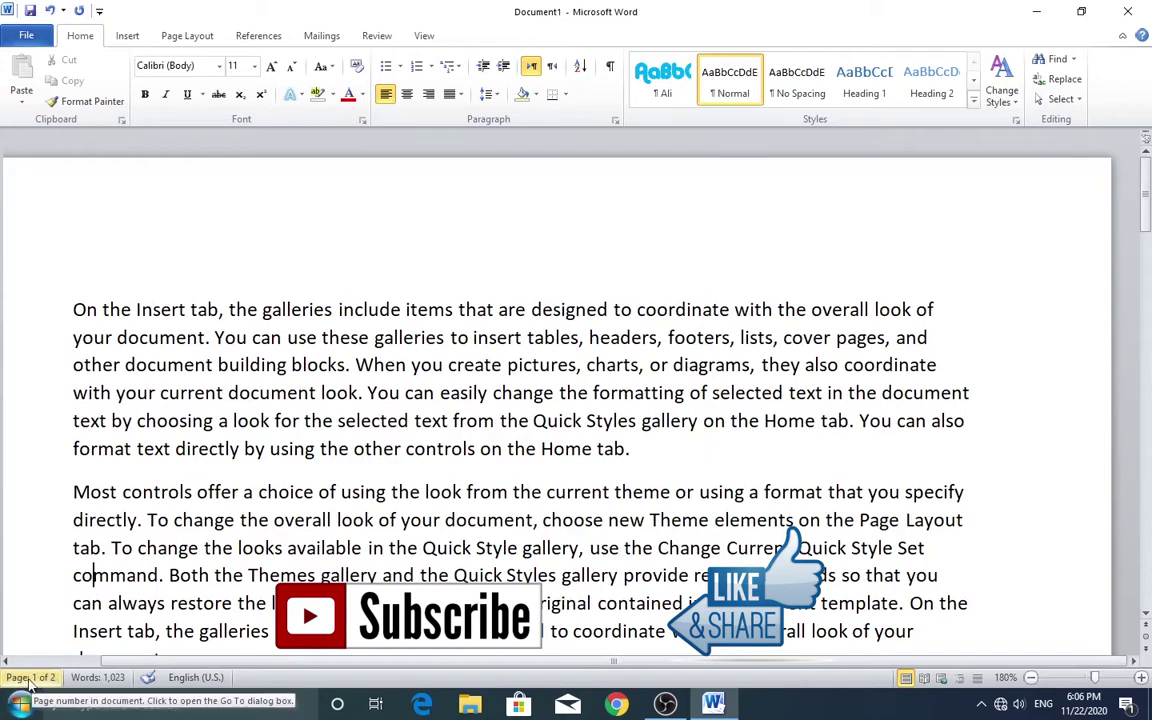
key("Down")
key("Down")
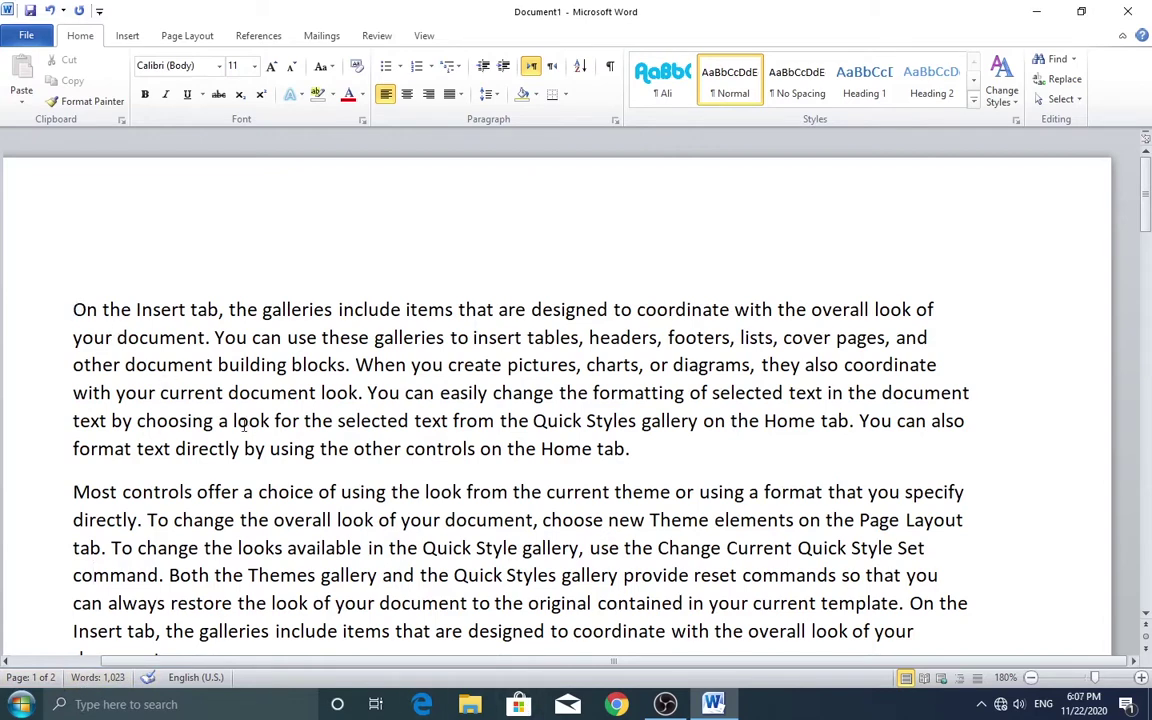
Justify the whole document's text with Ctrl+A and Ctrl+J, then deselect it
key("ctrl+a")
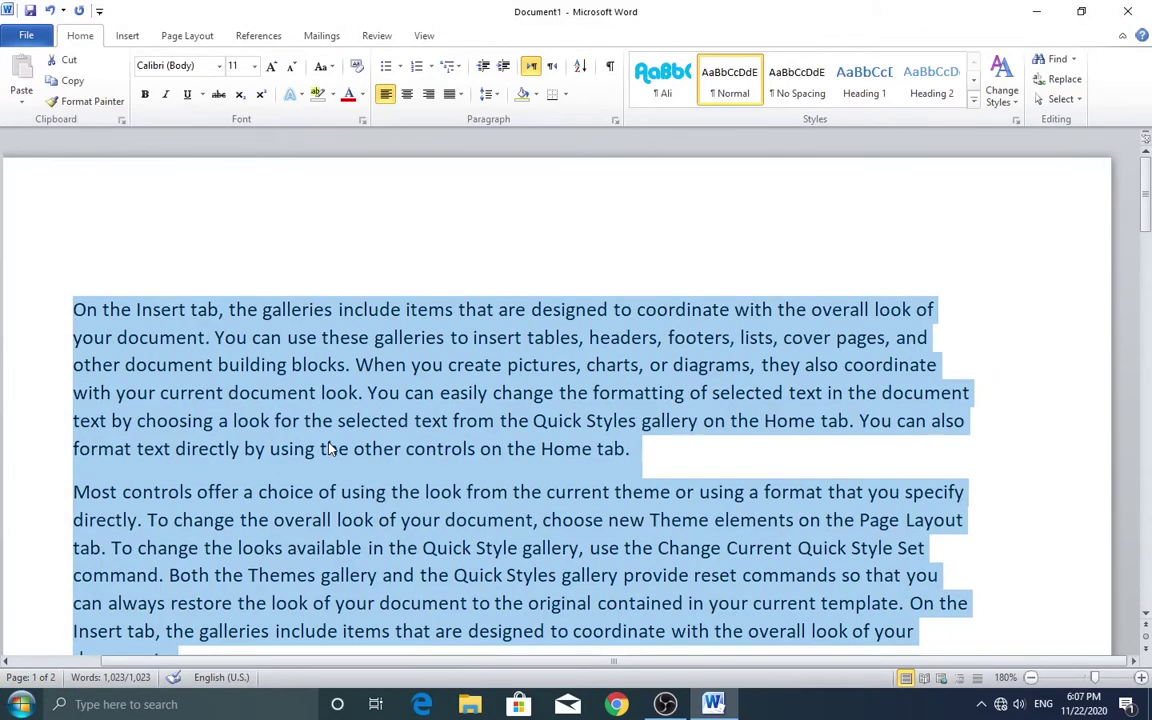
key("ctrl+j")
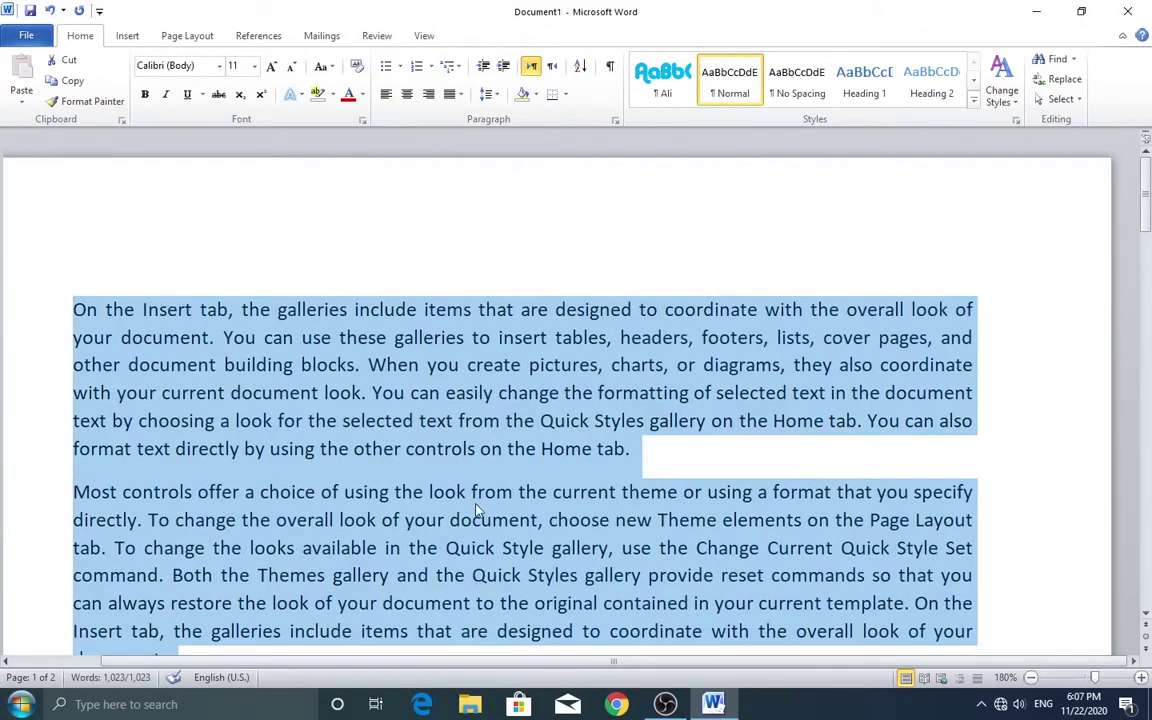
left_click(655, 463)
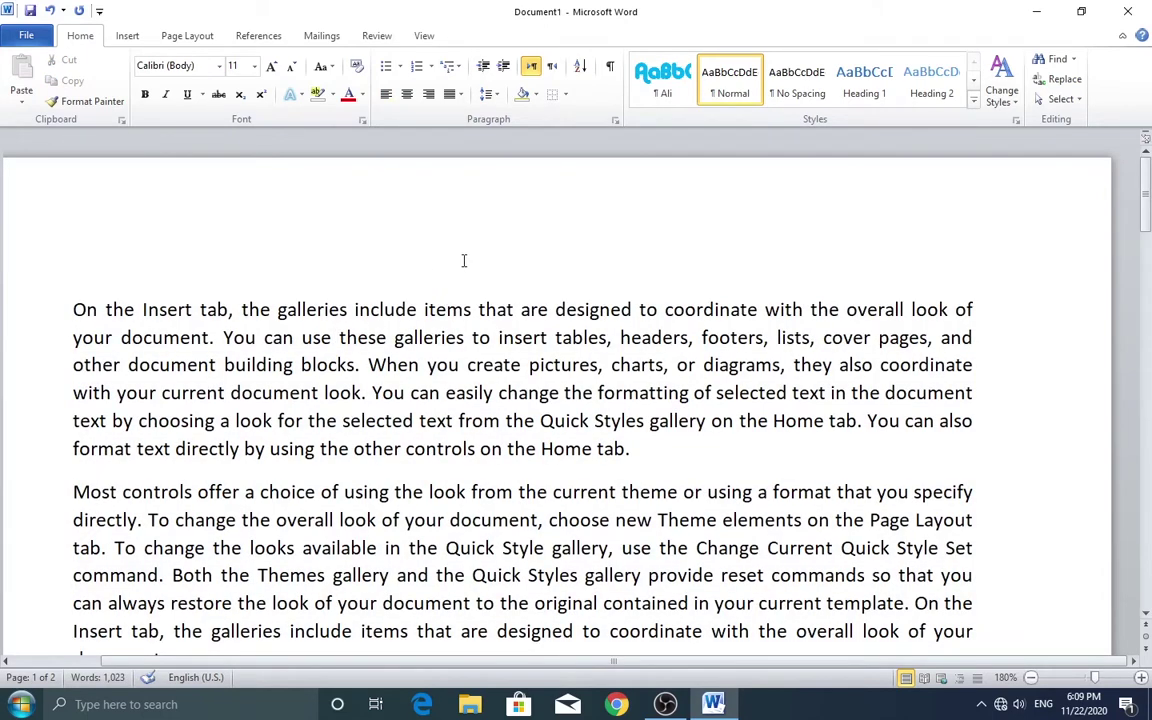
Open Borders and Shading from the Borders menu and expand its border Color list
left_click(567, 95)
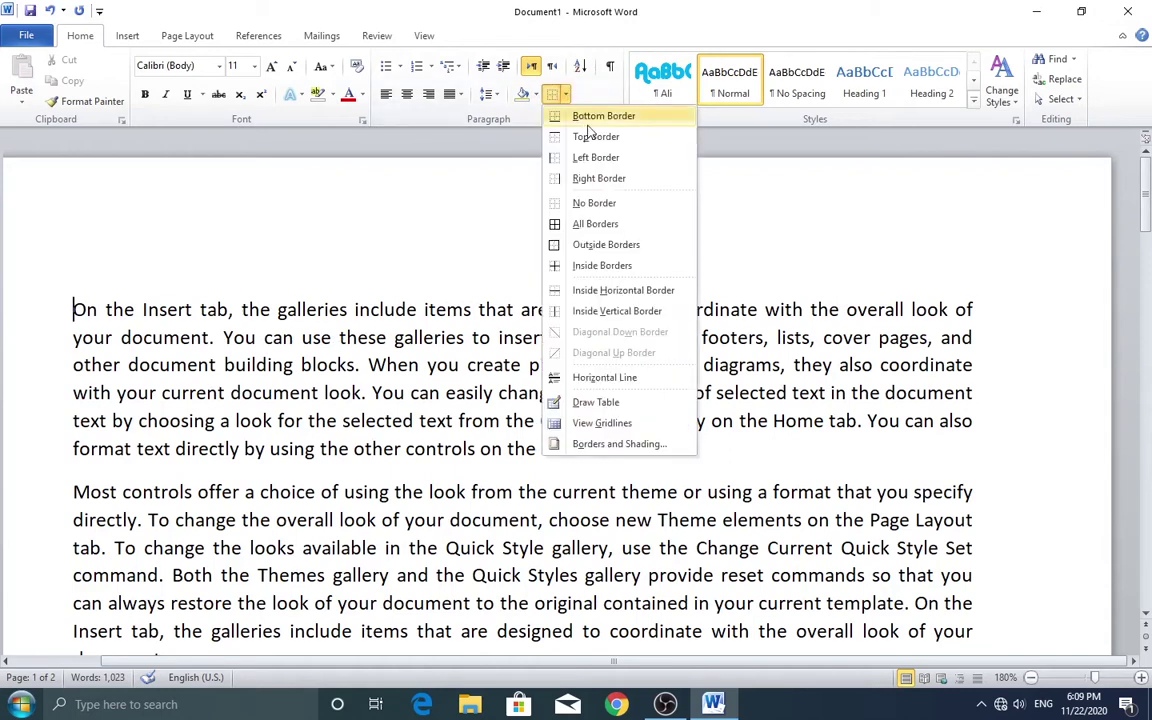
left_click(613, 446)
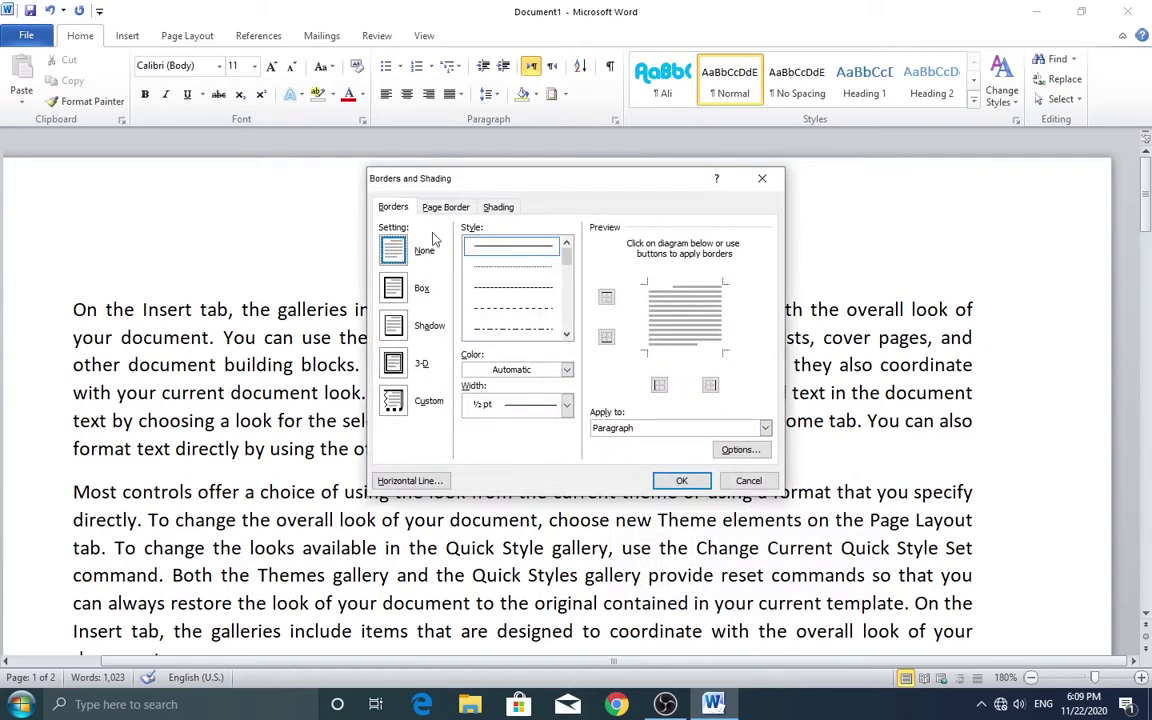
left_click_drag(569, 190, 556, 189)
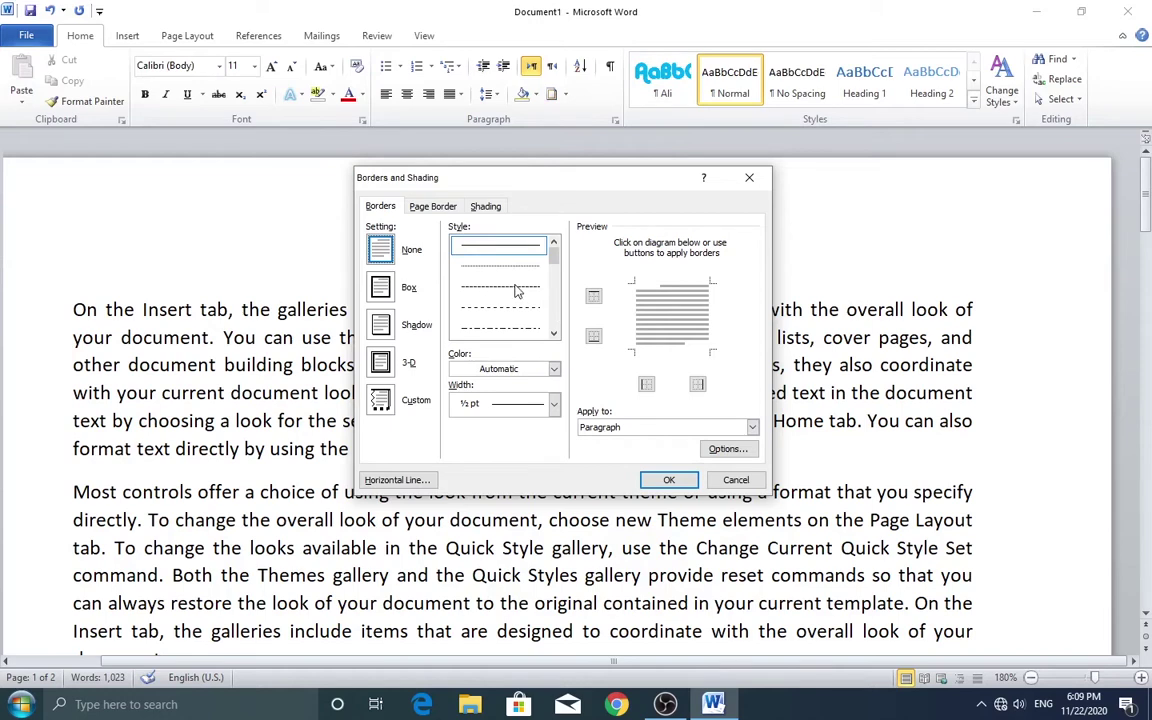
mouse_move(553, 254)
left_mouse_down()
mouse_move(553, 313)
mouse_move(556, 254)
left_mouse_up()
left_click(553, 369)
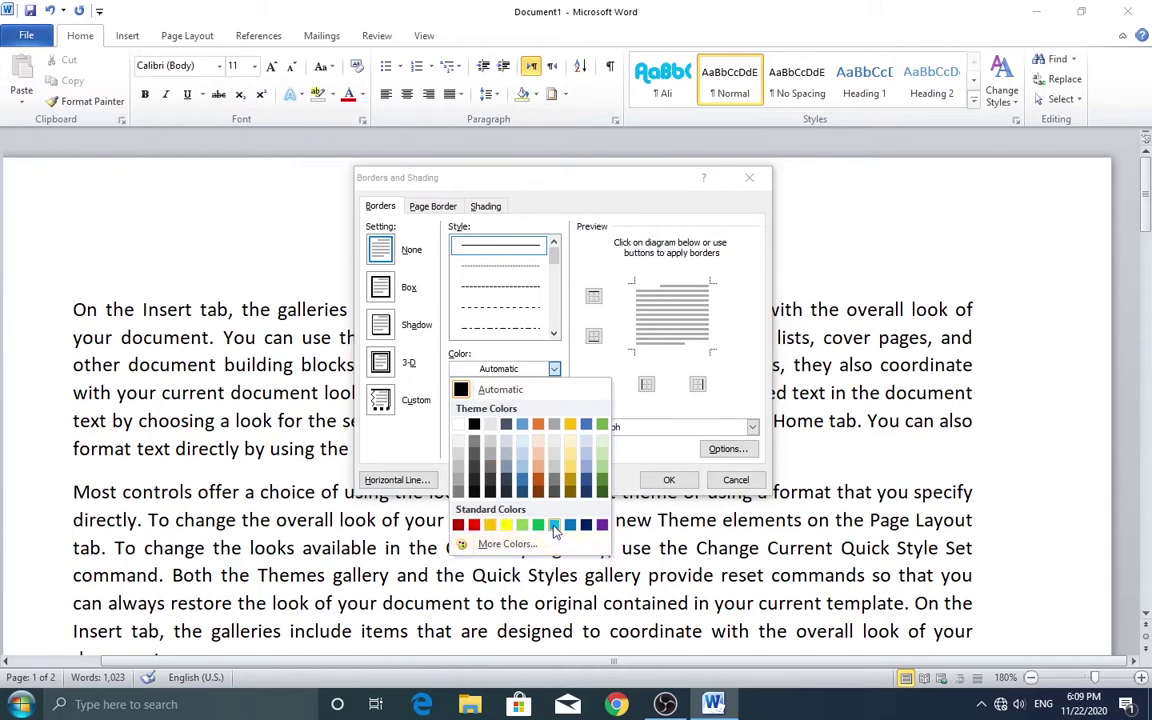
Apply light-blue 1 pt top and bottom borders to the first paragraph, dropping the left and right sides
left_click(555, 527)
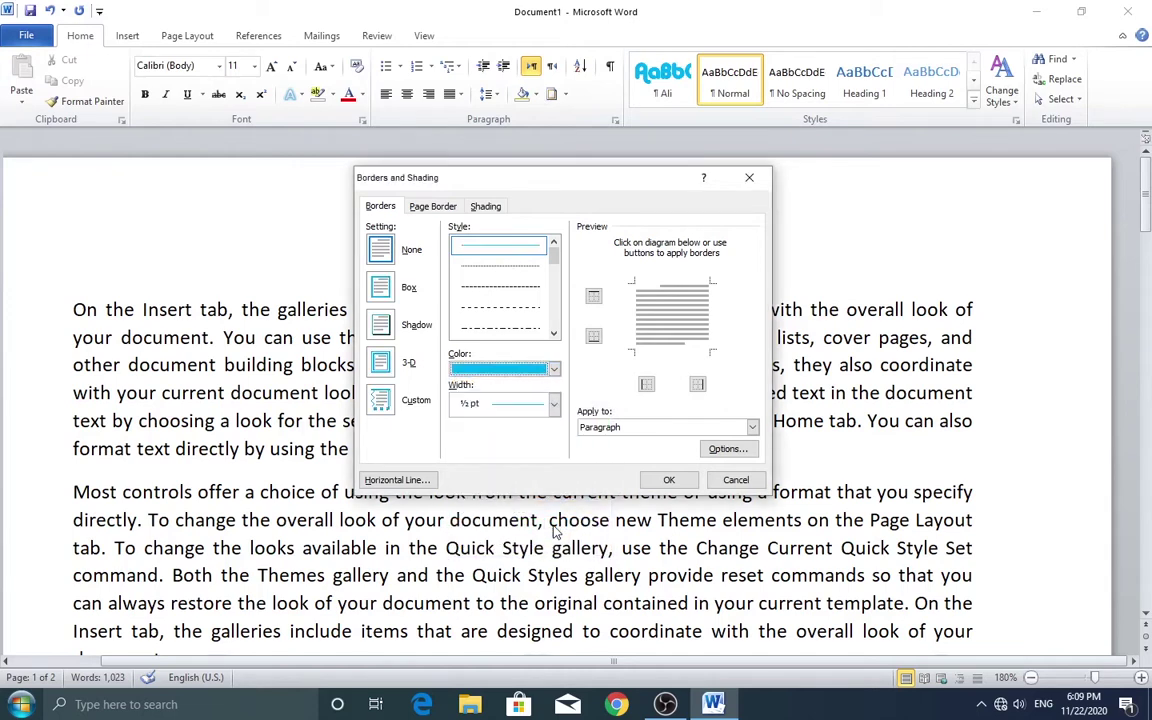
left_click(554, 404)
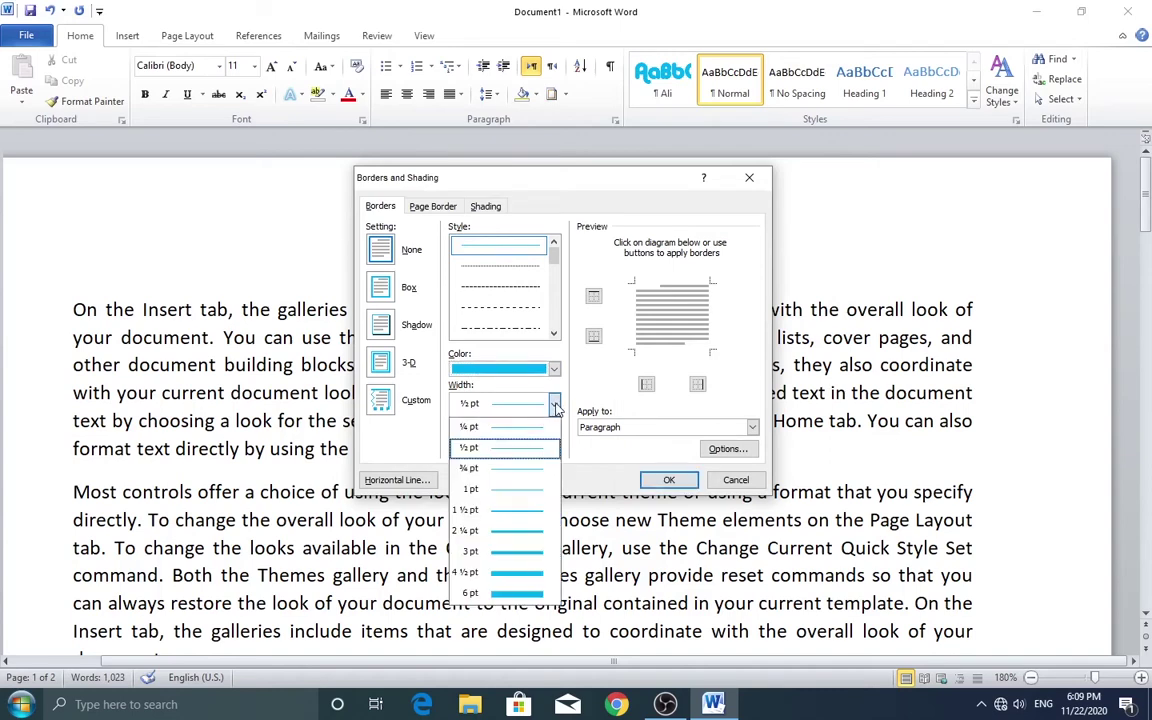
left_click(556, 406)
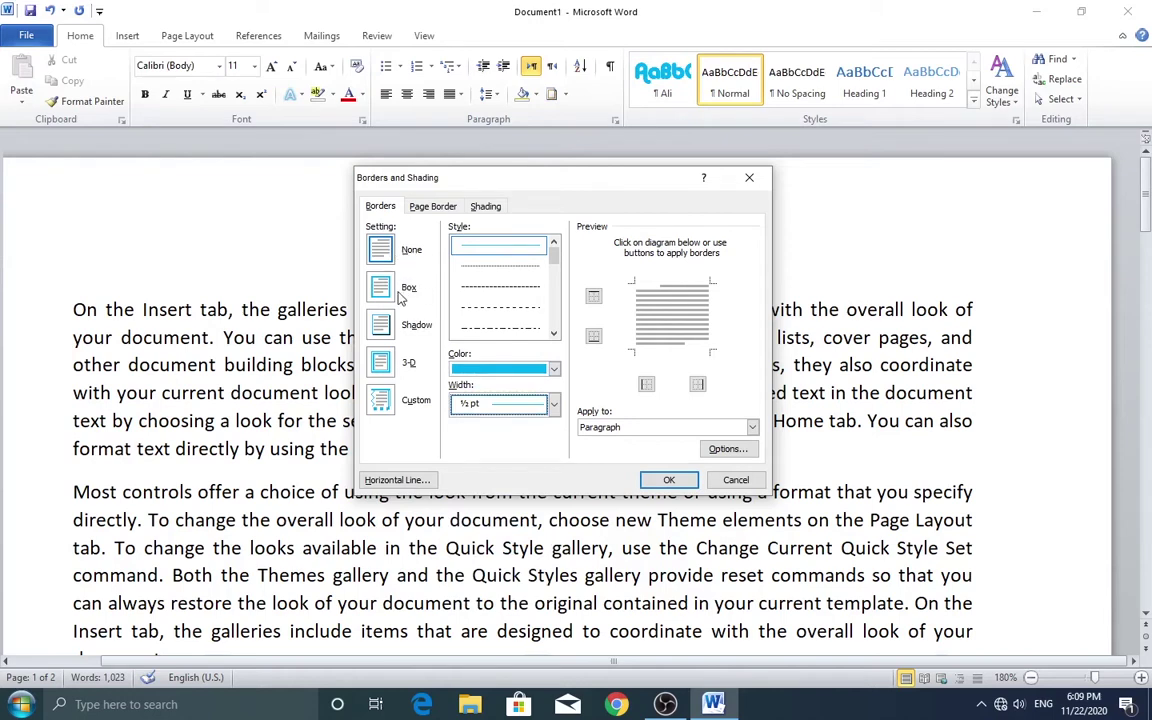
left_click(400, 292)
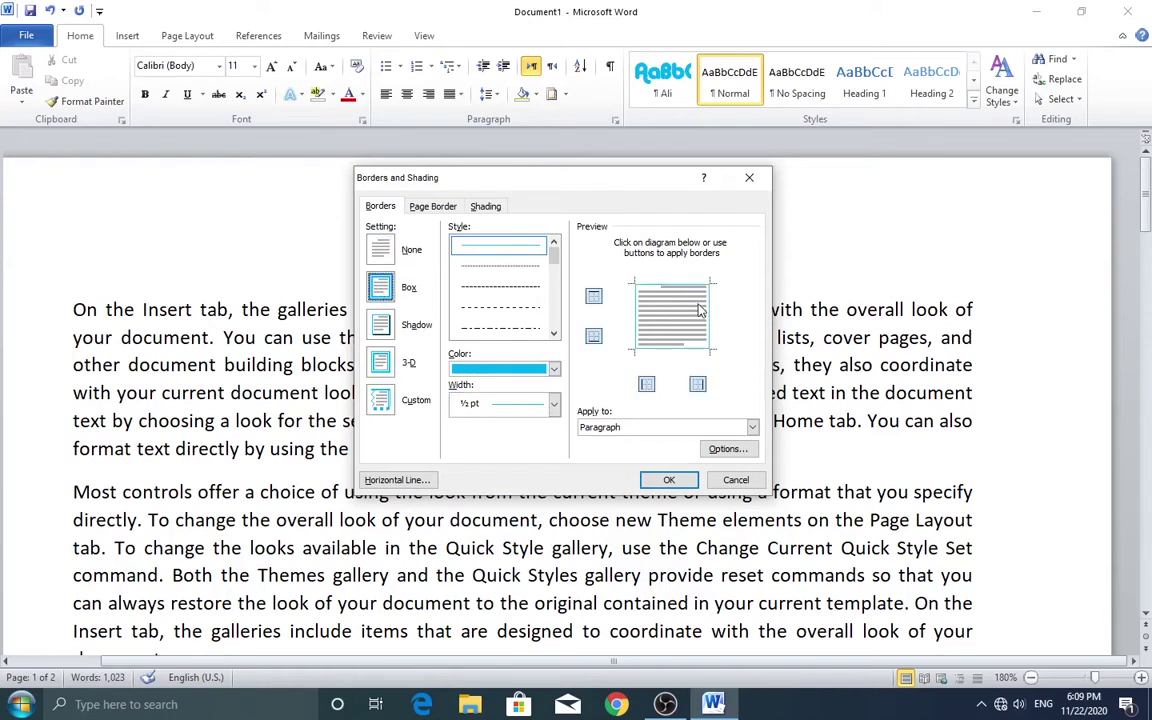
left_click(635, 318)
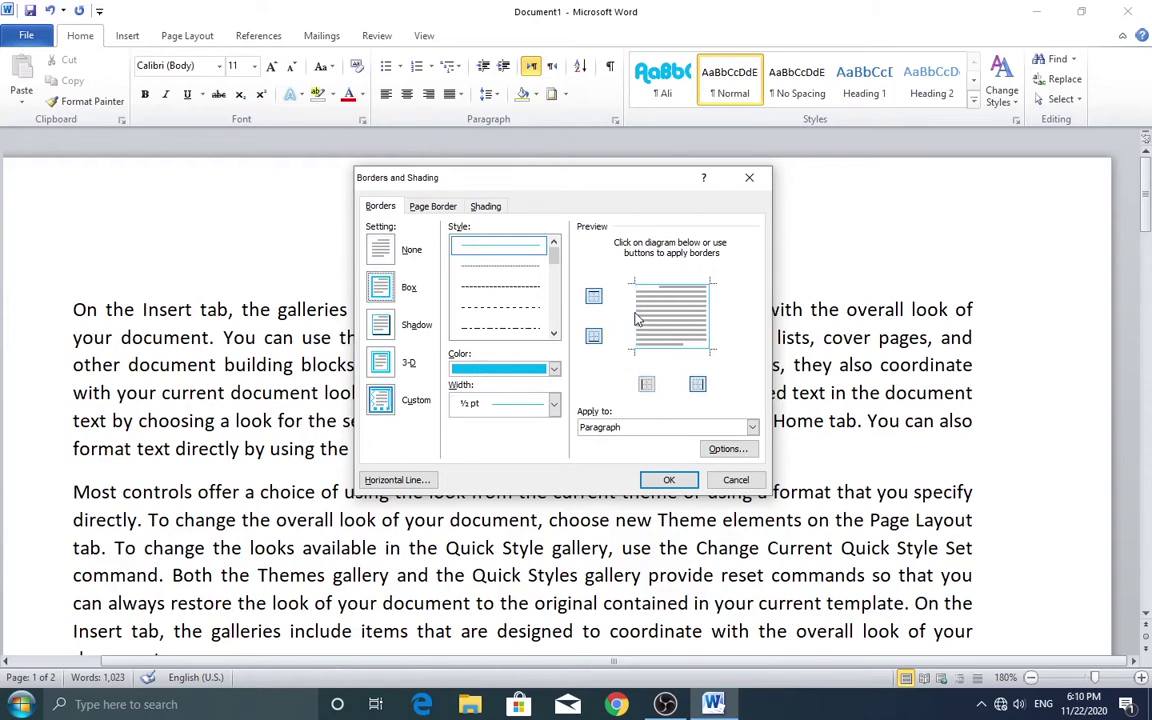
left_click(712, 318)
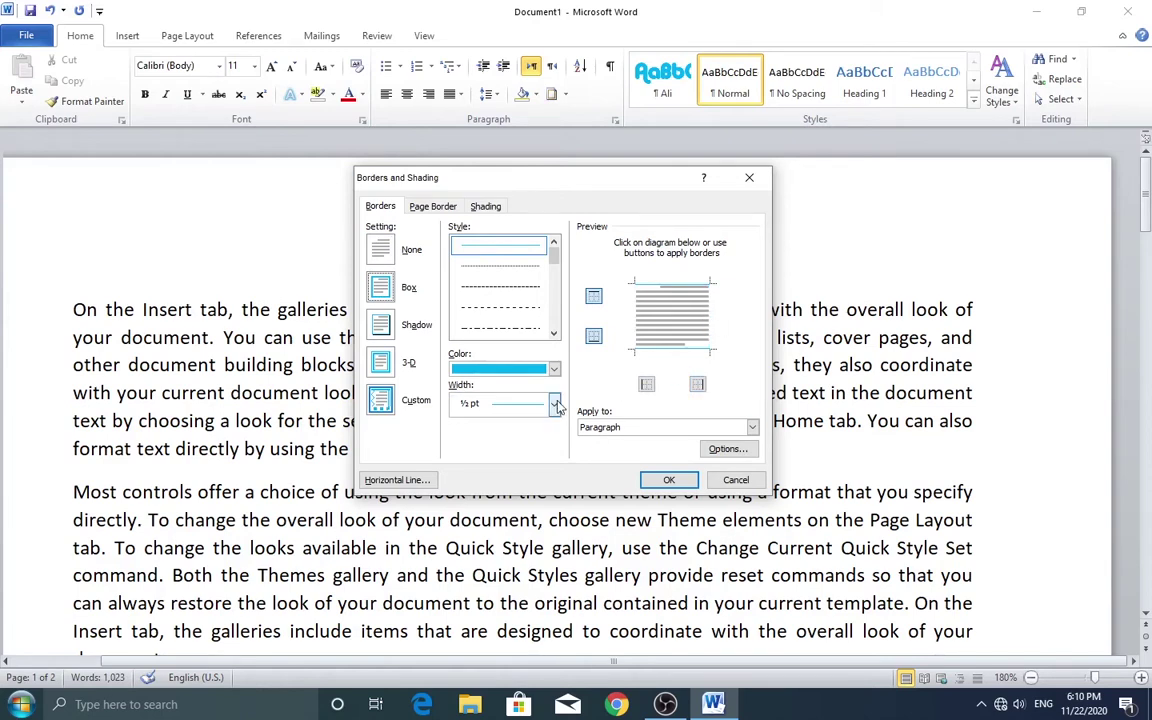
left_click(510, 403)
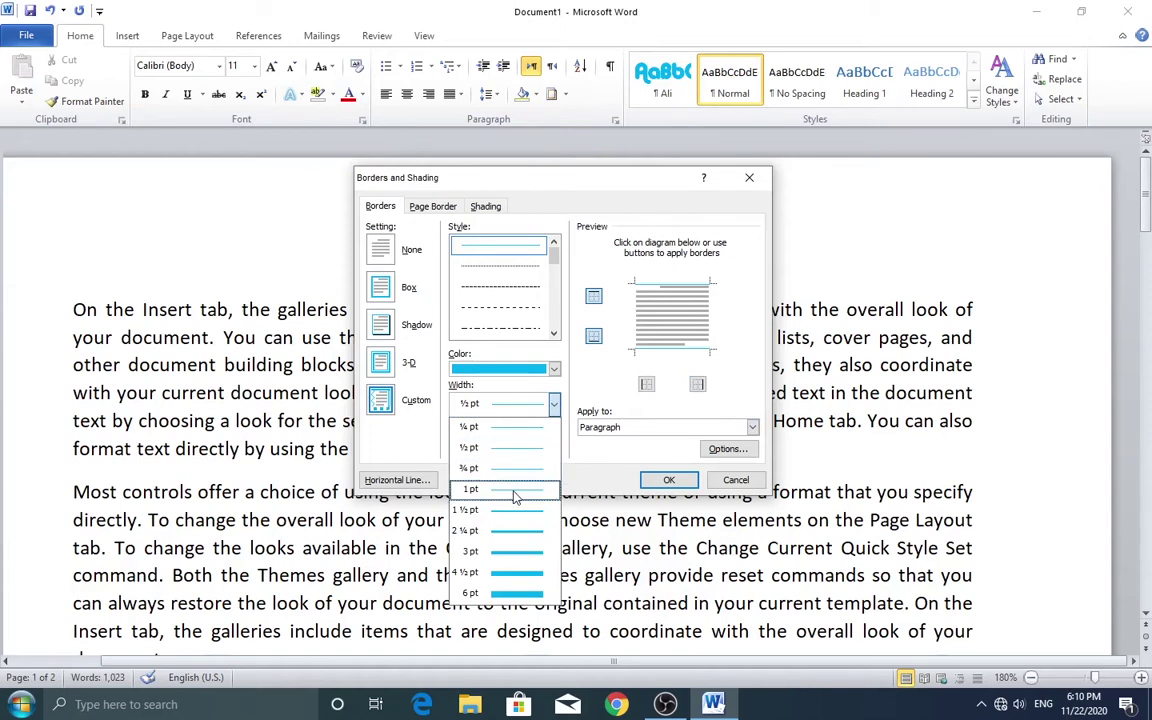
left_click(514, 490)
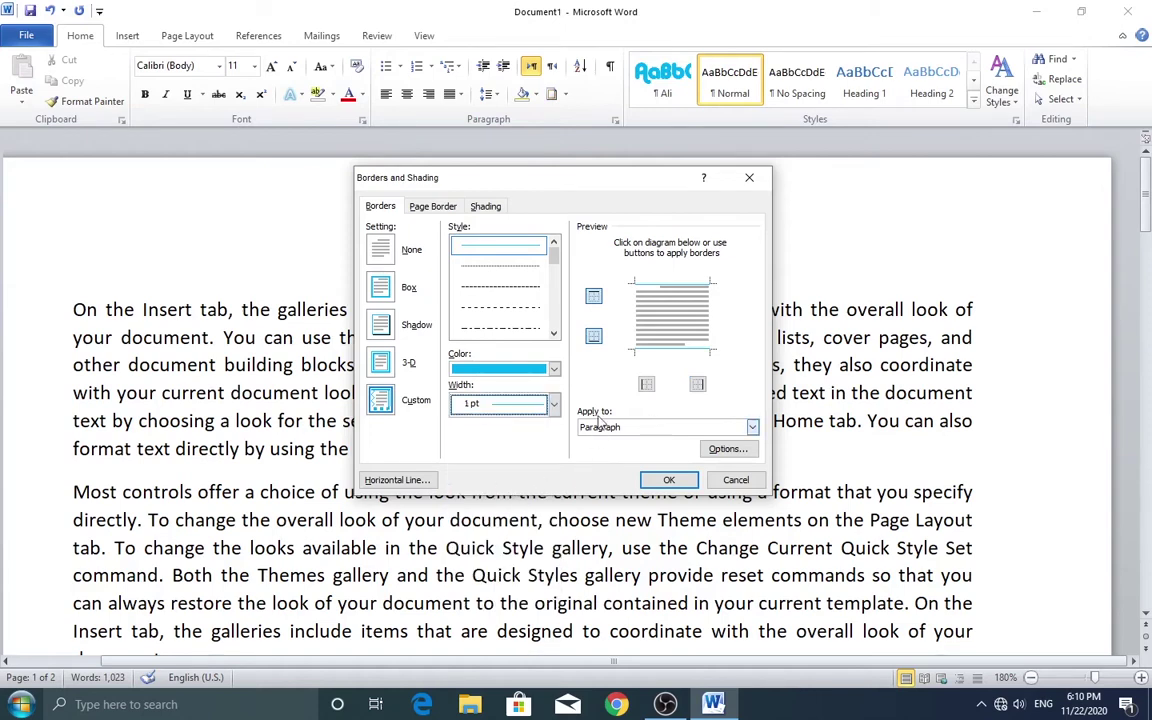
left_click(668, 352)
left_click(669, 481)
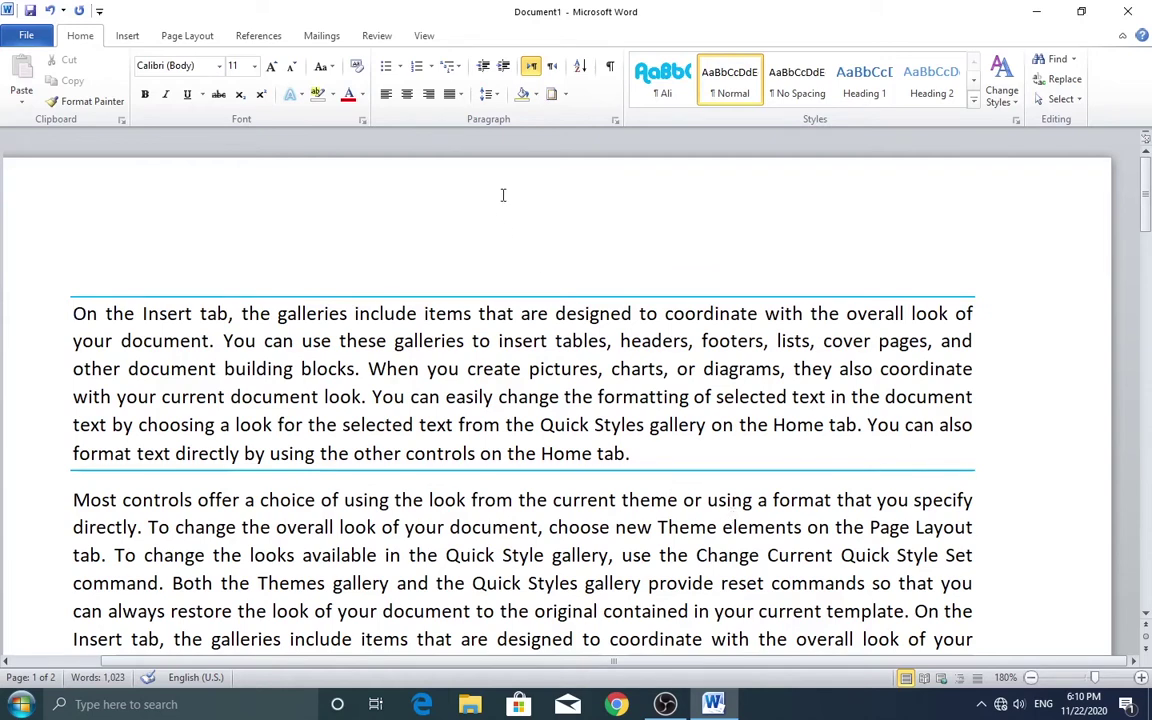
Choose No Border from the Borders menu to clear the first paragraph's cyan lines
left_click(566, 93)
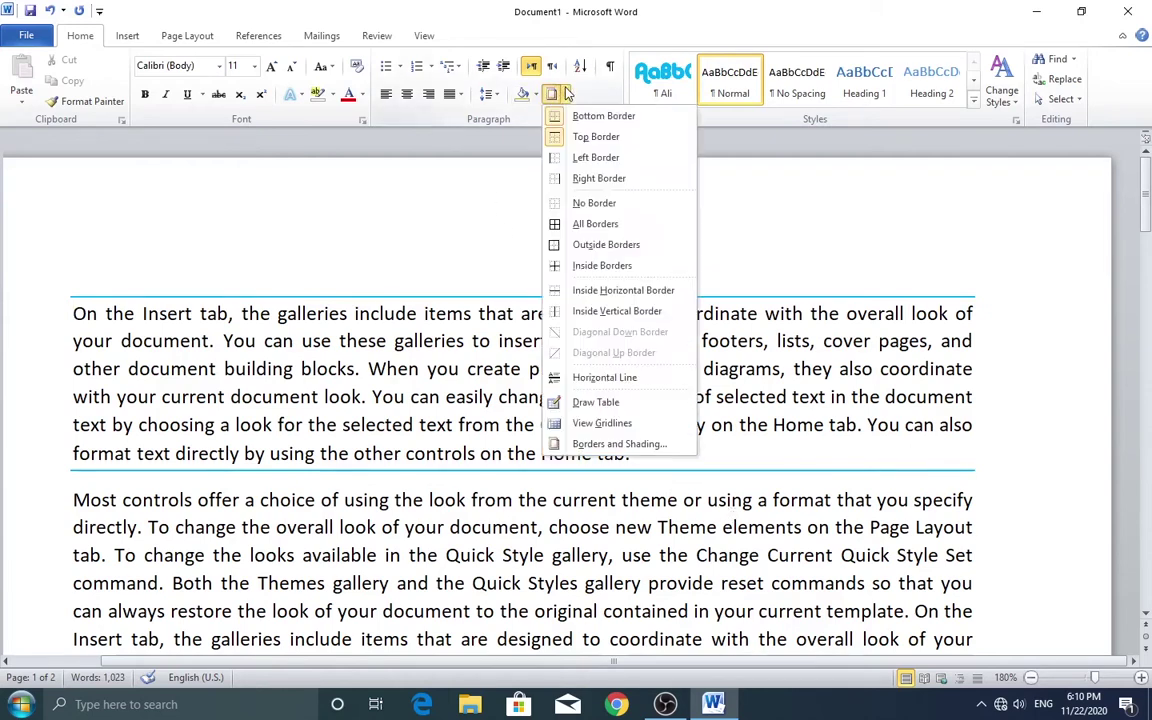
left_click(608, 202)
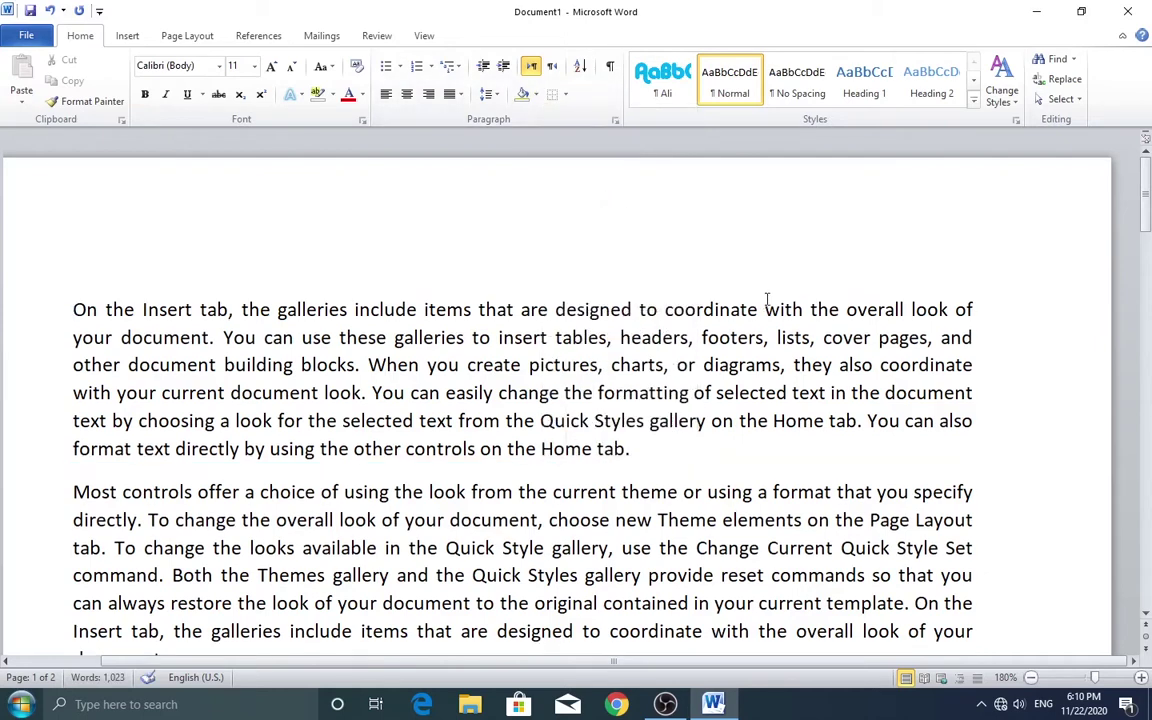
scroll(185, 360, "down", 2)
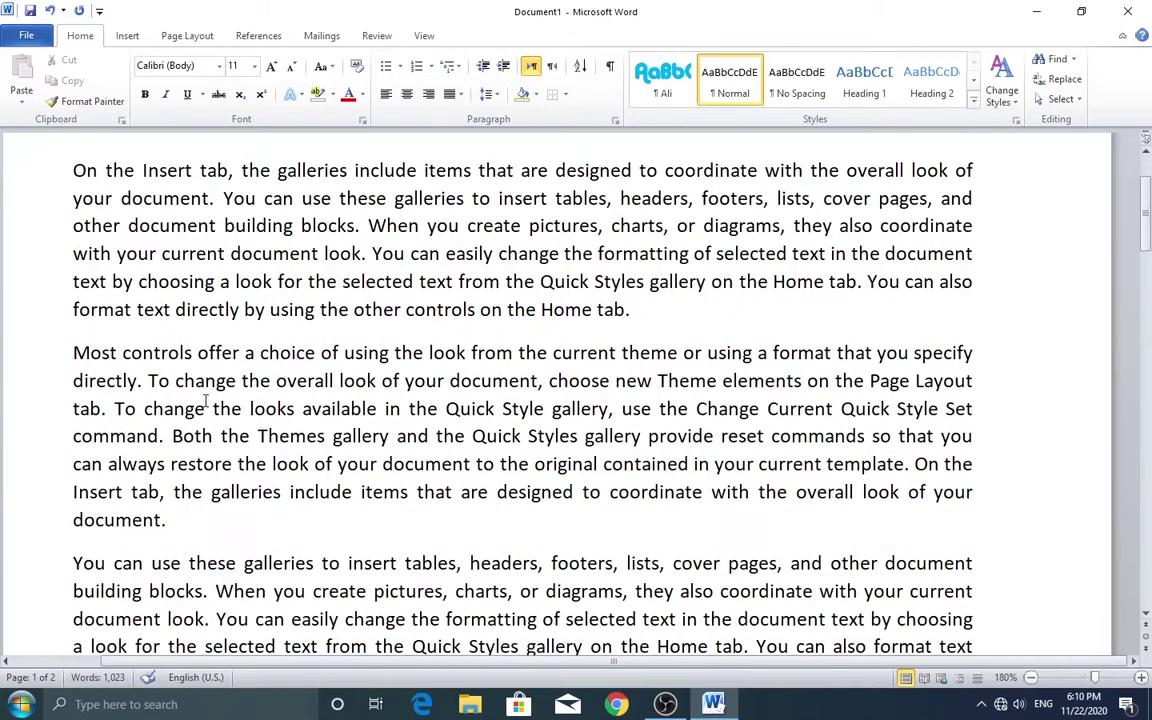
scroll(180, 360, "up", 2)
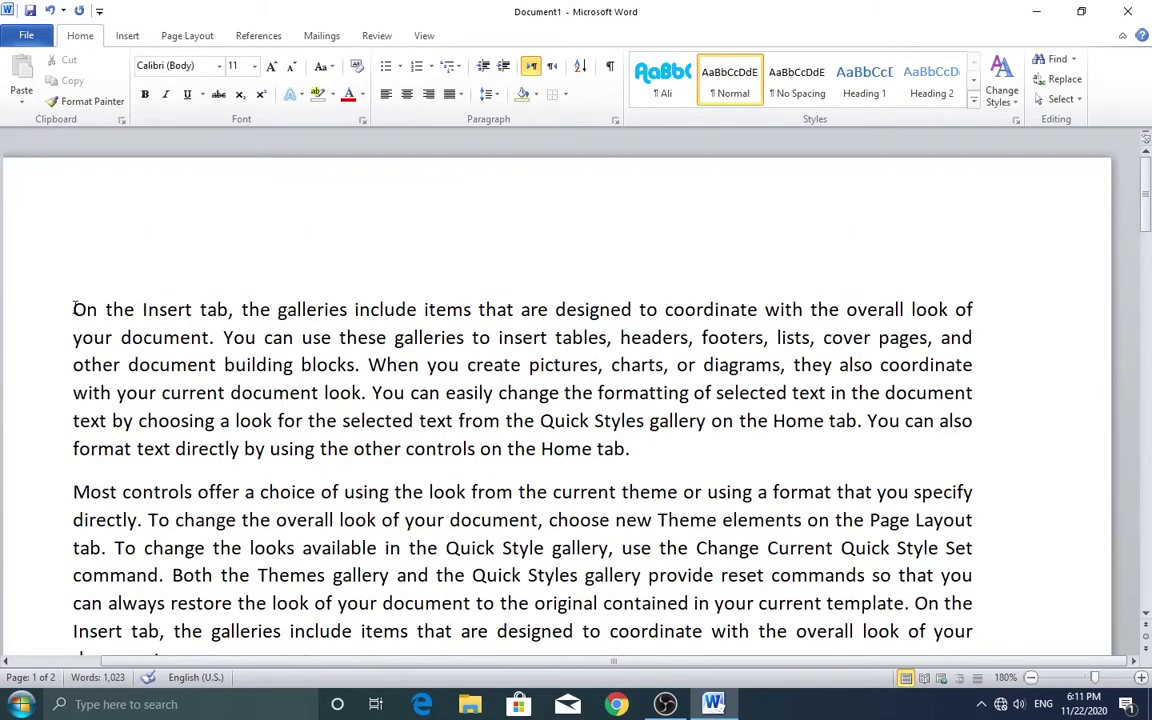
Select the first paragraph and choose a gold colour and dashed line style in Borders and Shading
left_click_drag(73, 309, 633, 450)
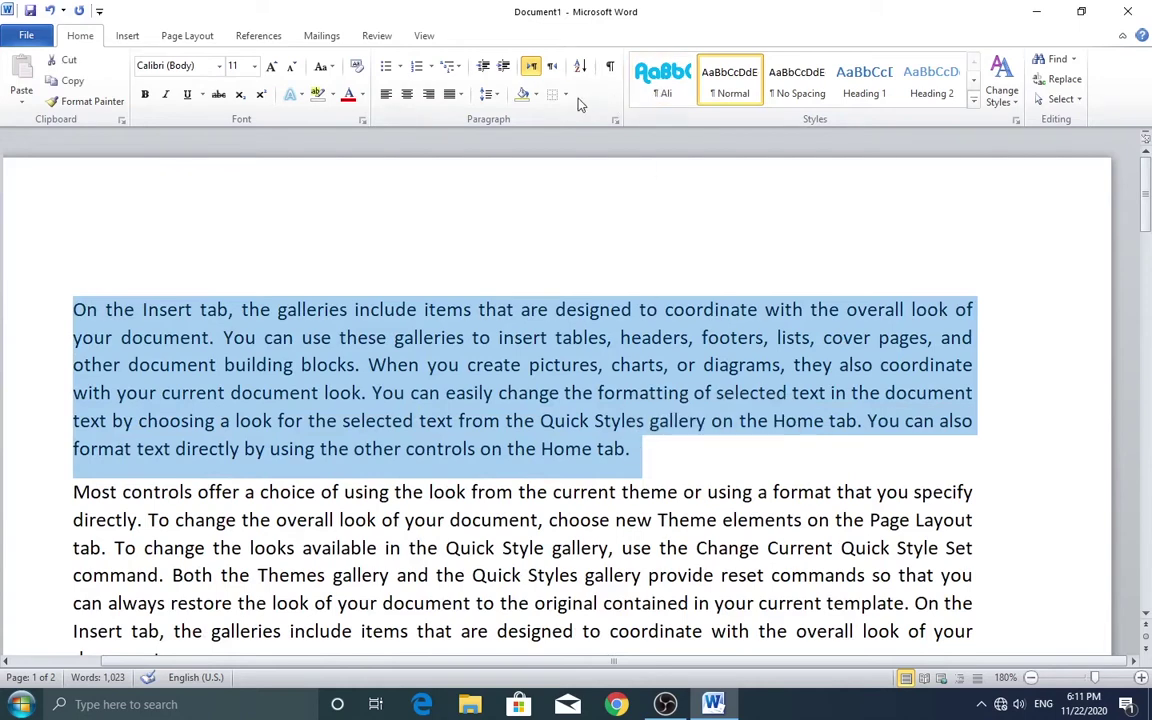
left_click(566, 95)
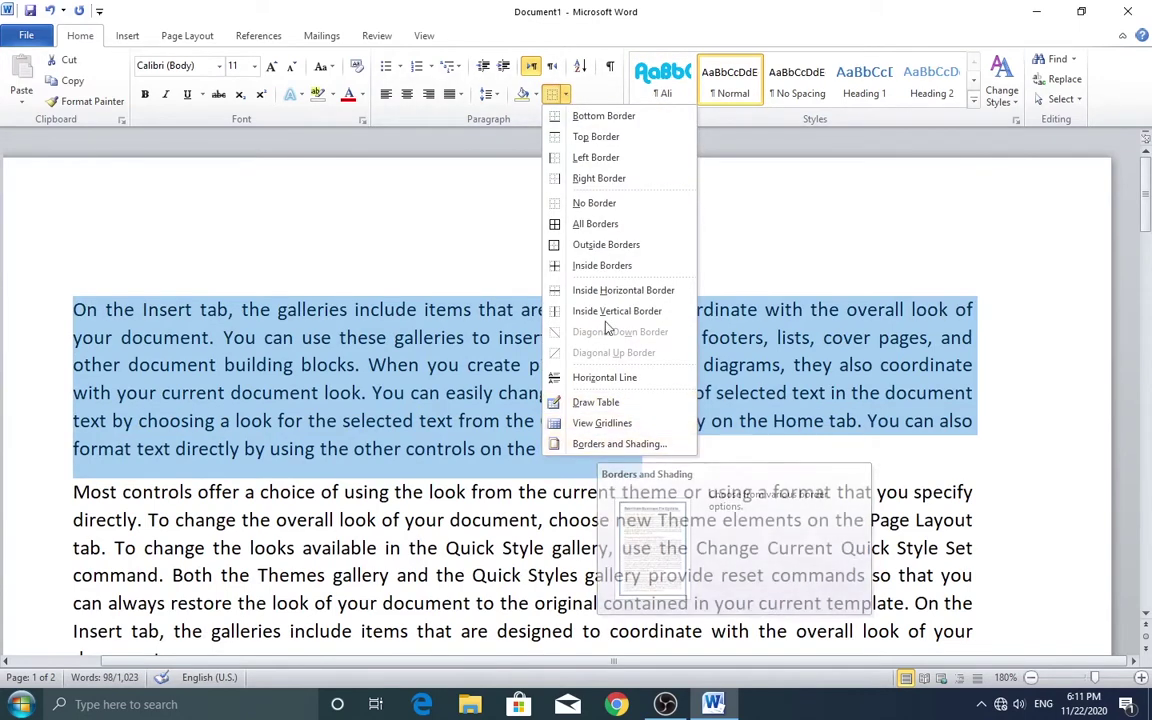
left_click(614, 446)
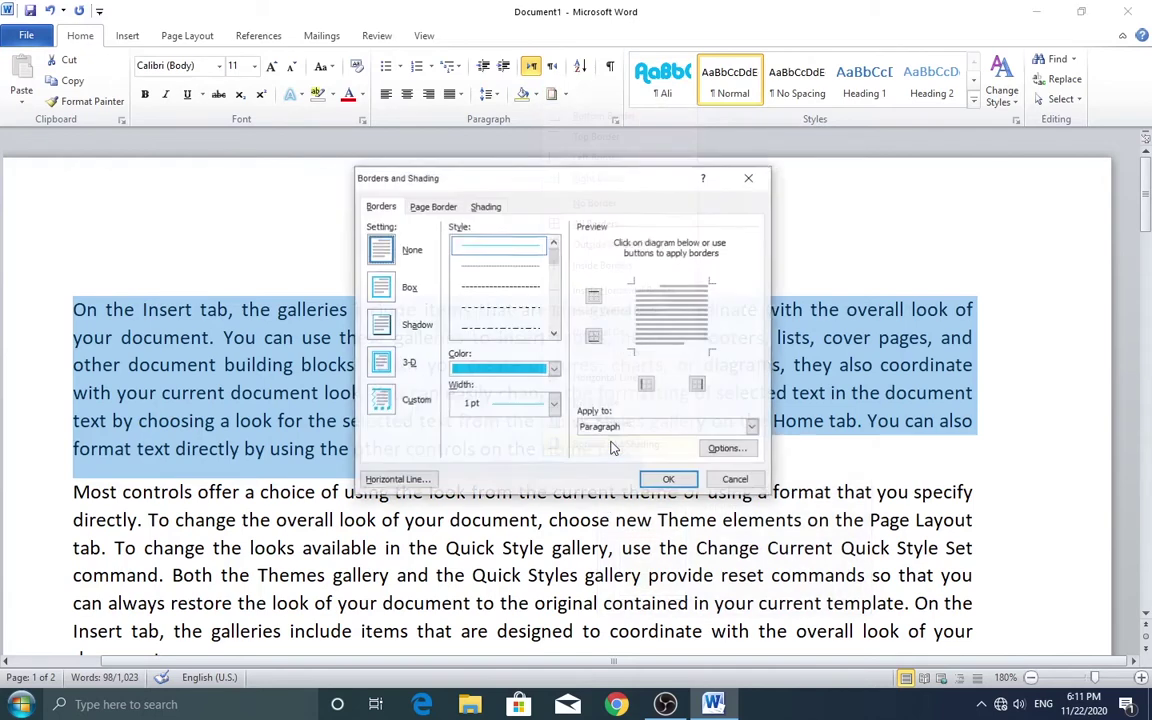
left_click(550, 370)
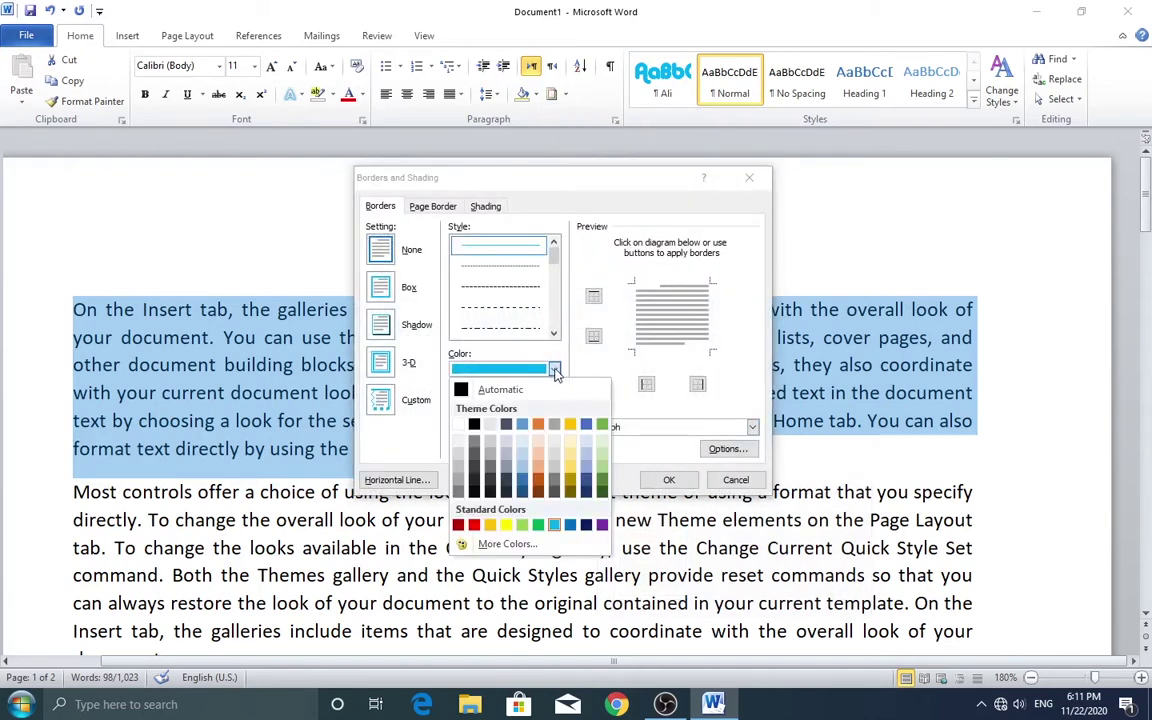
left_click(491, 527)
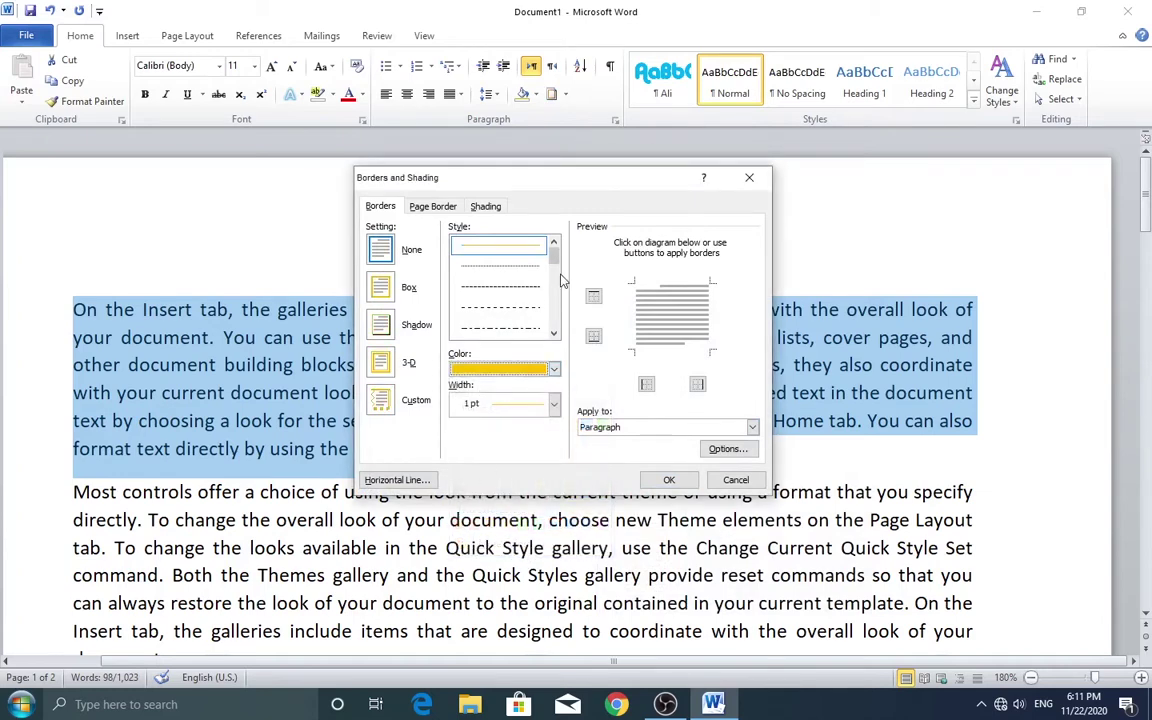
left_click(499, 291)
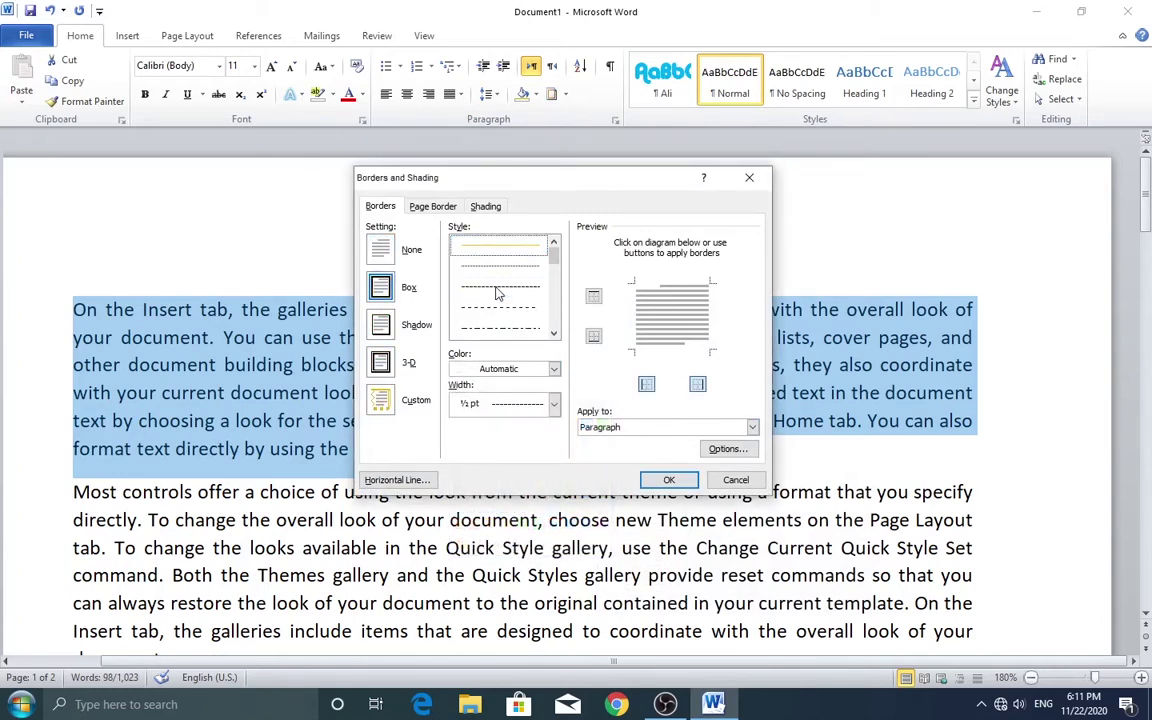
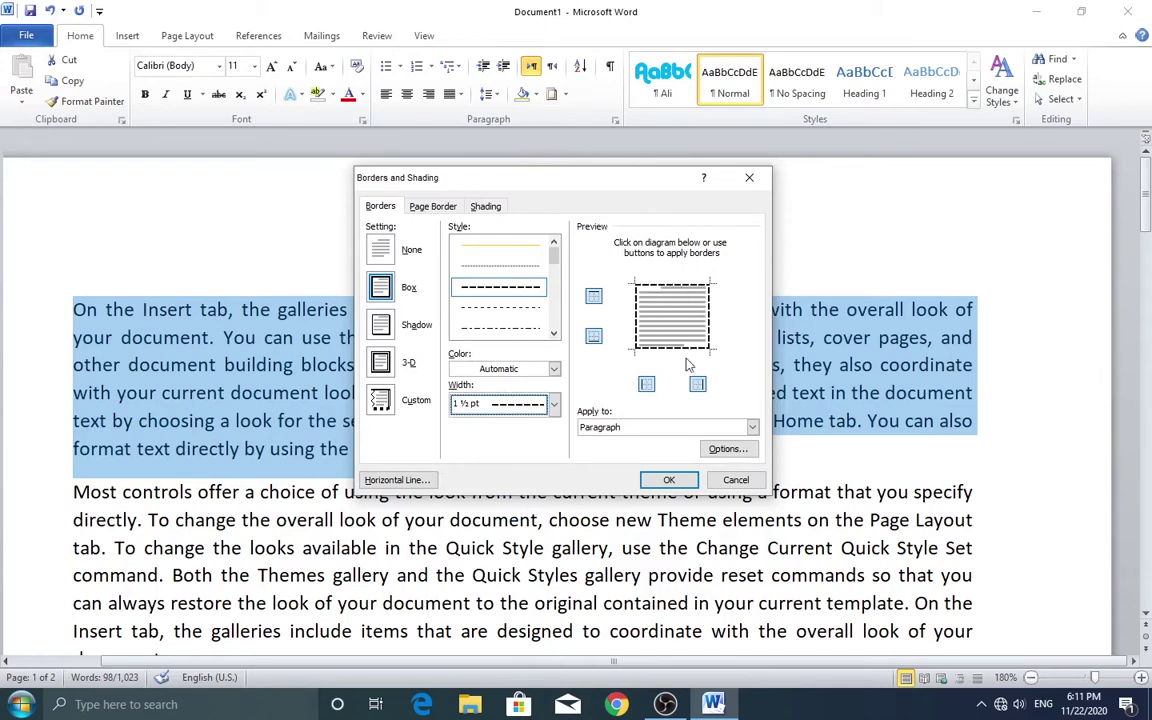
Give the first paragraph gold borders on the top and bottom only, with no side borders
left_click(555, 369)
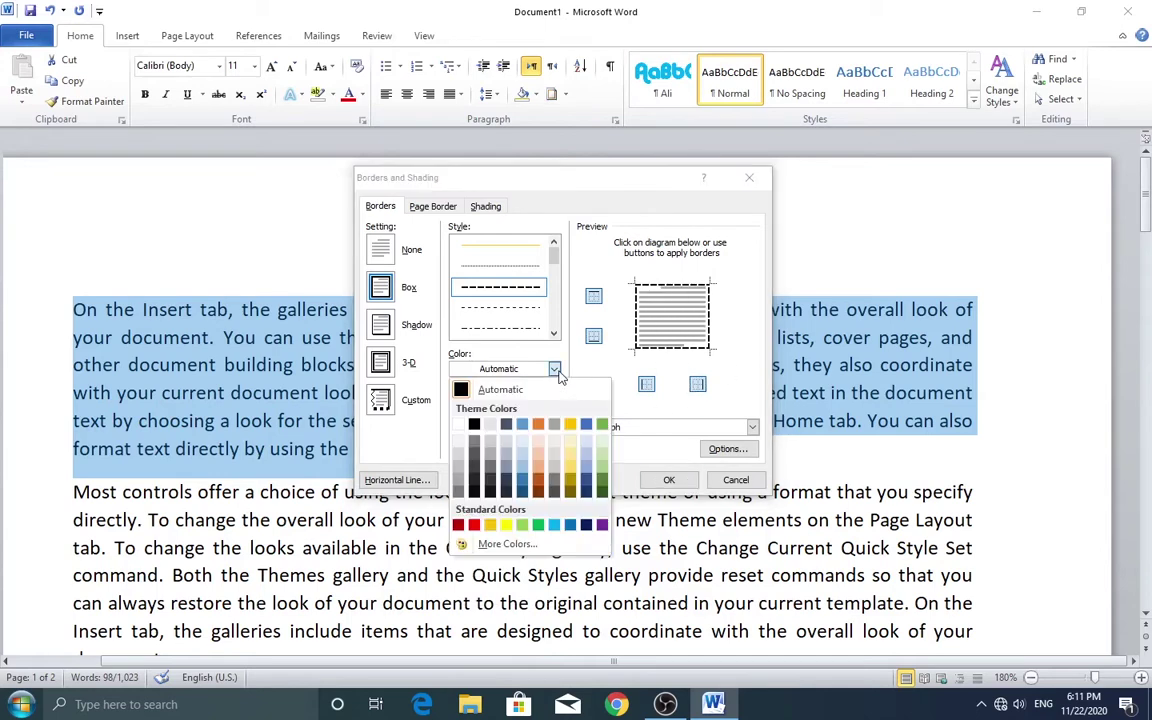
left_click(490, 524)
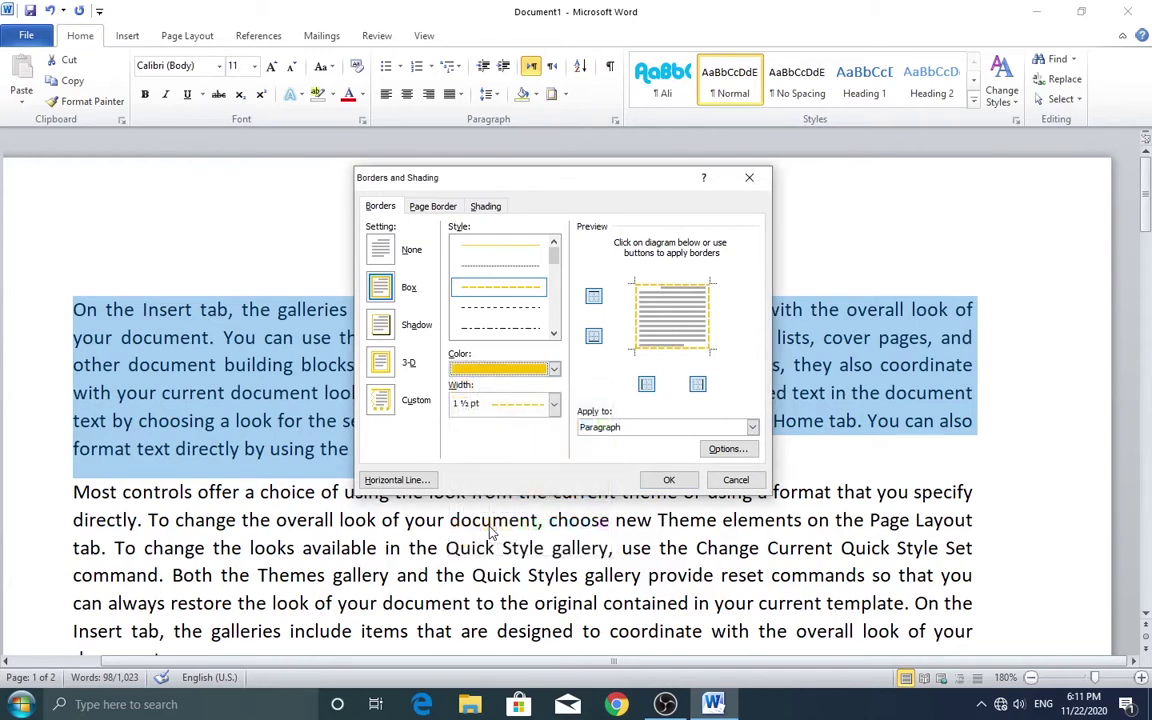
left_click(636, 320)
left_click(728, 321)
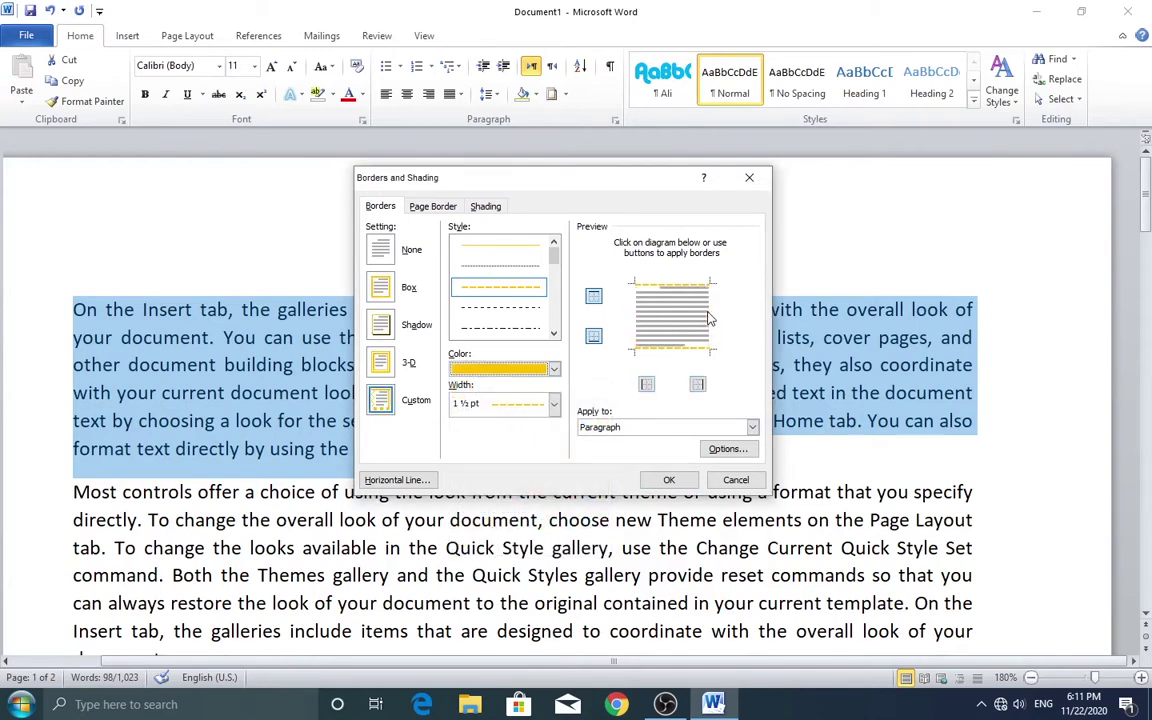
left_click(669, 480)
left_click(596, 418)
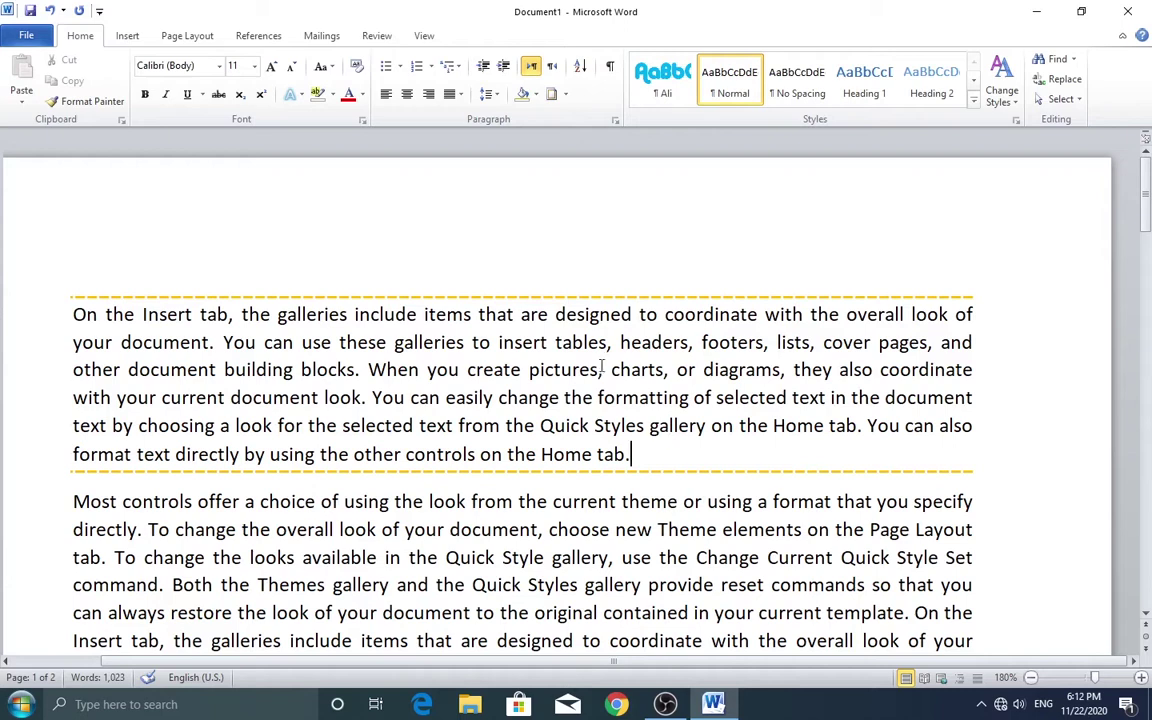
Choose No Border from the Borders list to strip the gold borders from the opening paragraph
left_click(566, 95)
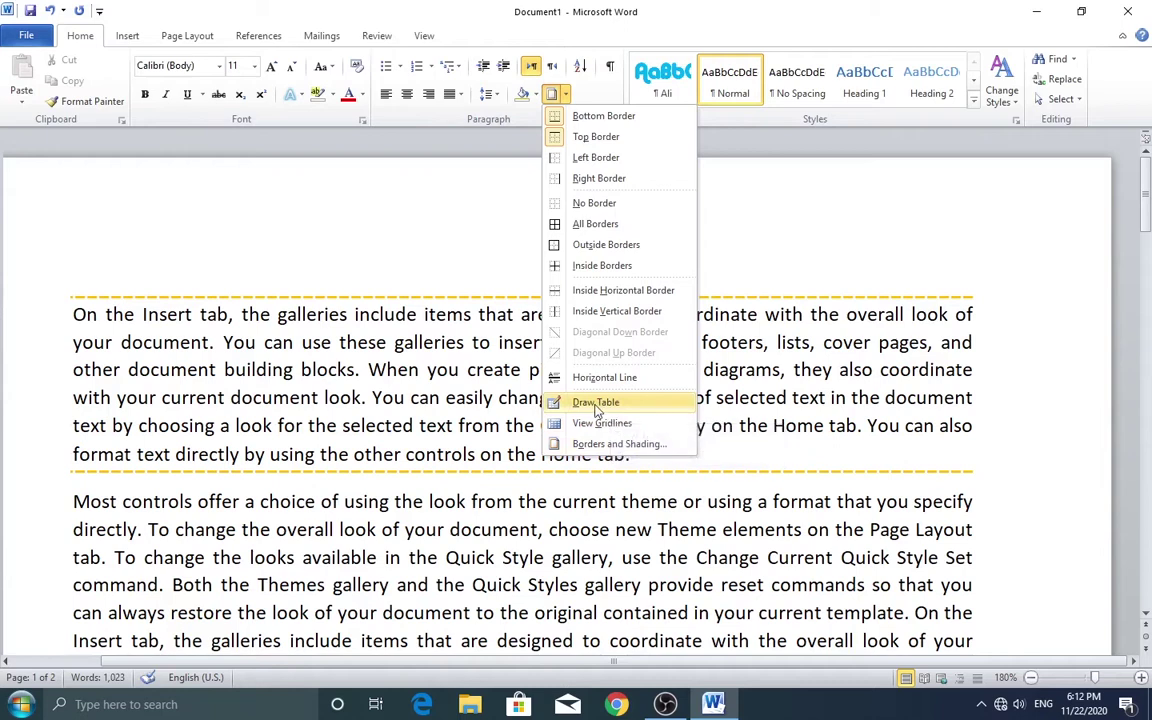
left_click(413, 408)
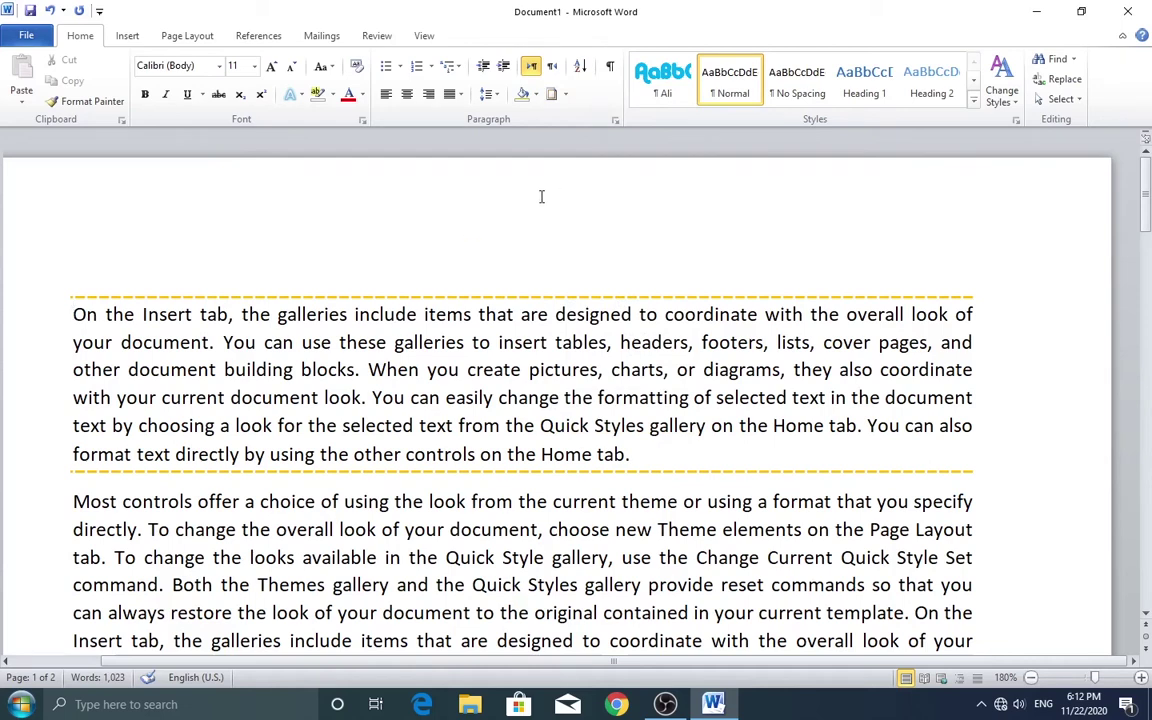
left_click(565, 94)
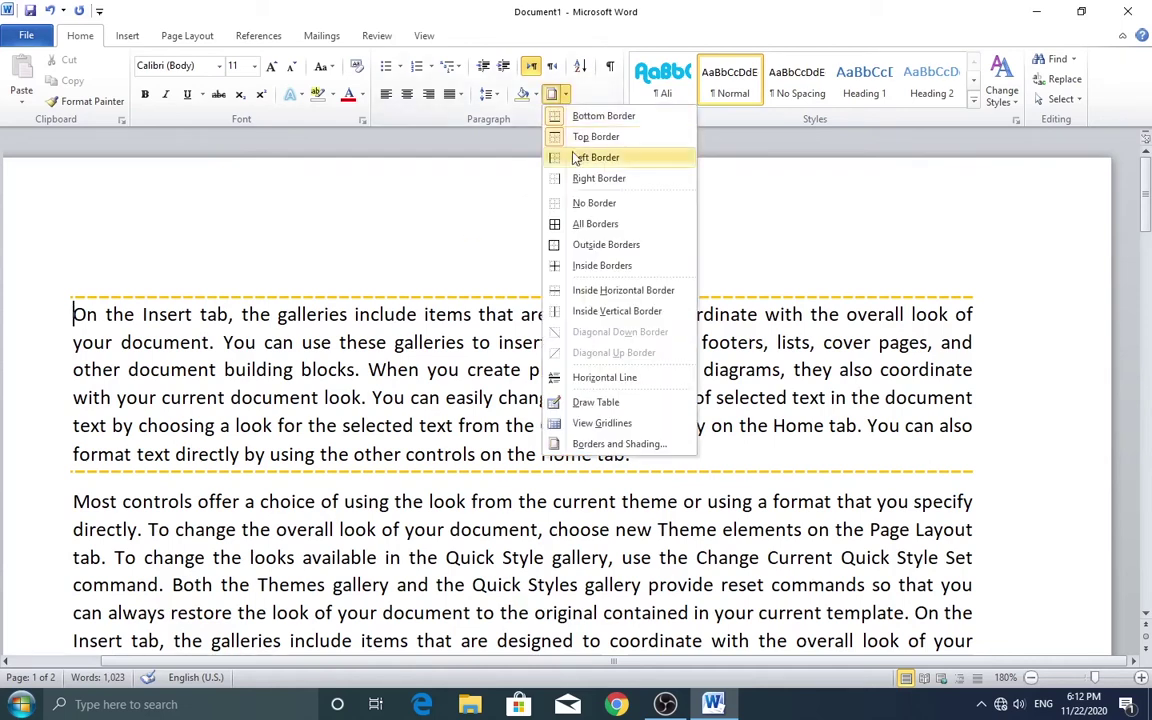
left_click(593, 203)
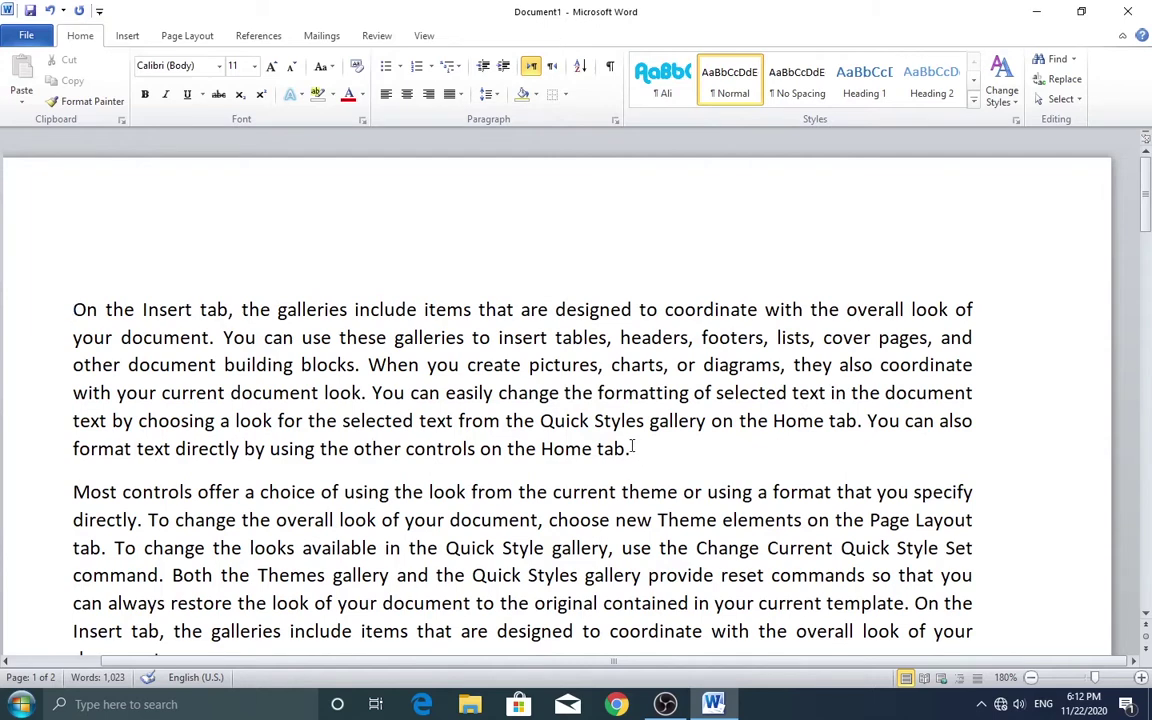
Switch the ribbon to the Insert tab
left_click(127, 36)
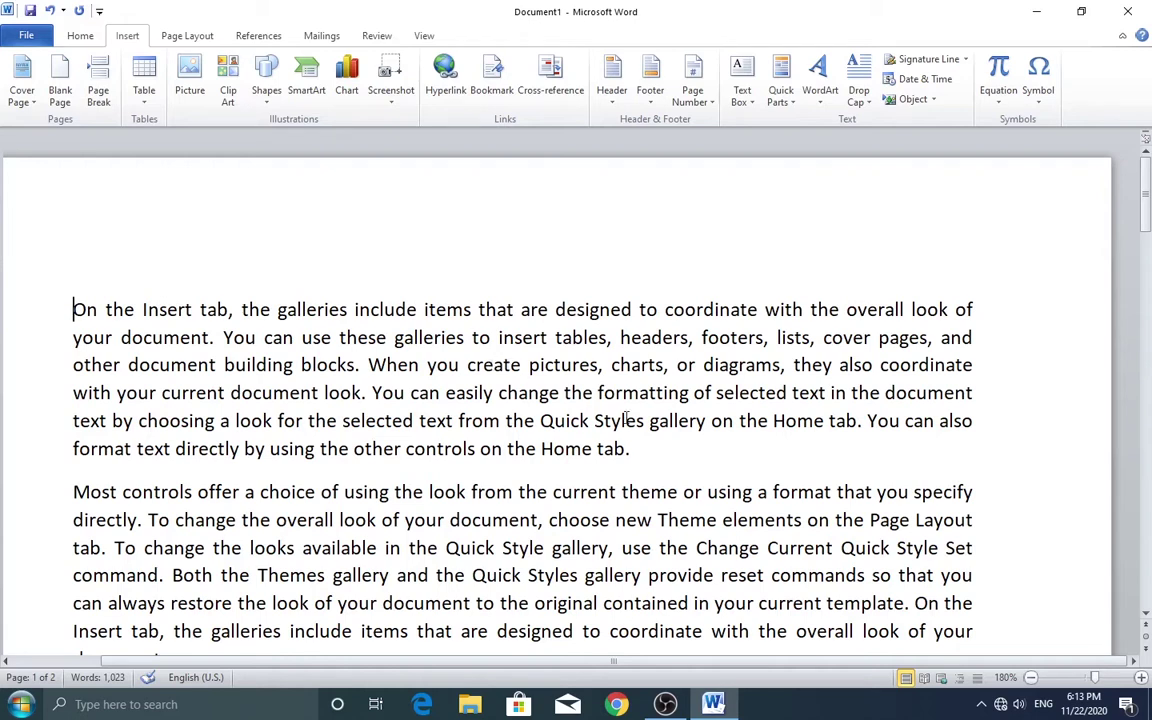
Insert the Austere design from the Built-In Cover Page gallery at the document's start
left_click(33, 104)
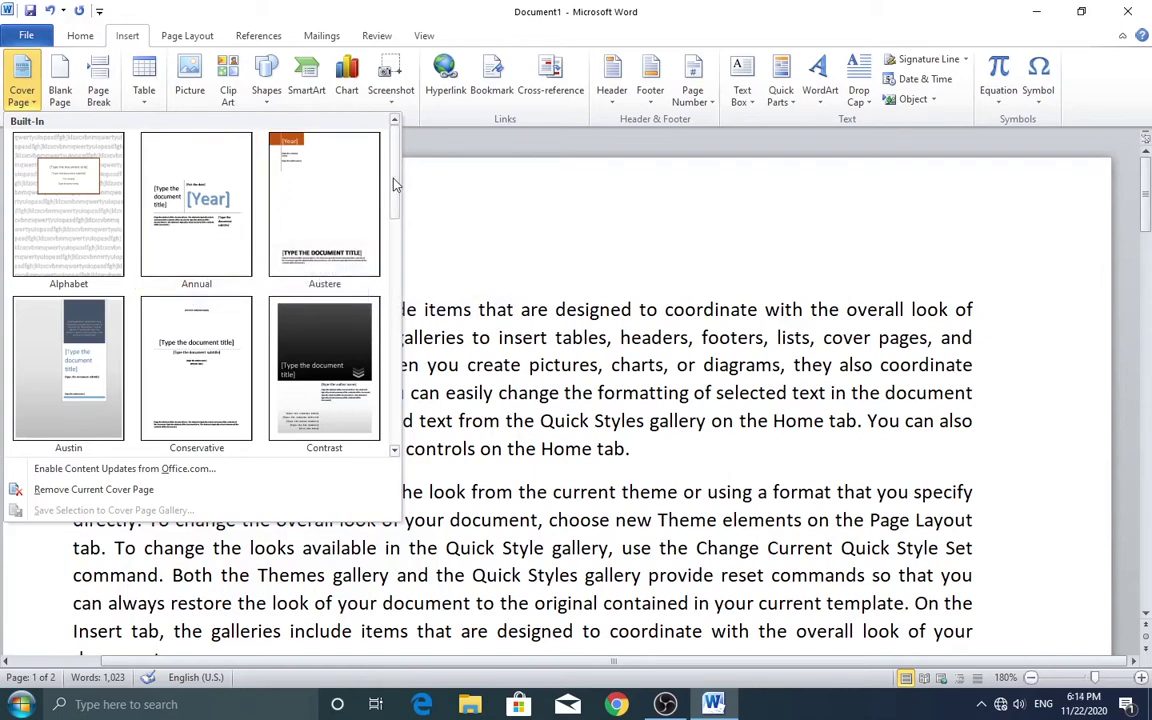
mouse_move(395, 183)
left_mouse_down()
mouse_move(377, 312)
mouse_move(390, 408)
mouse_move(390, 155)
left_mouse_up()
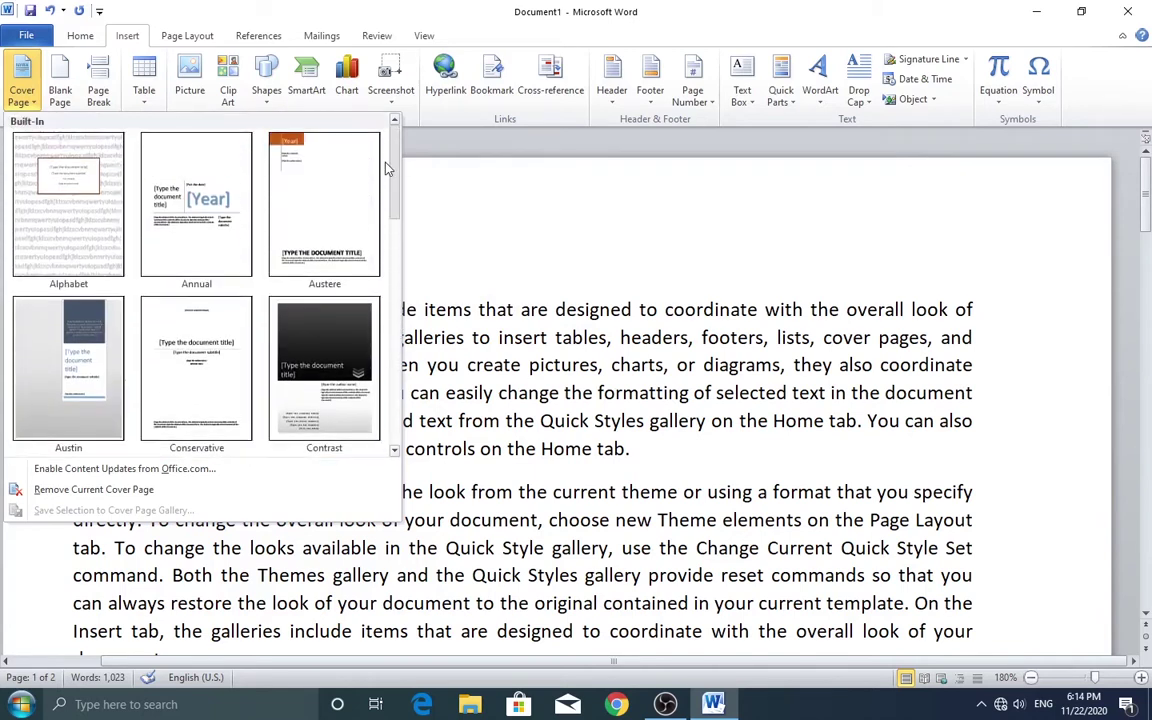
left_click(305, 208)
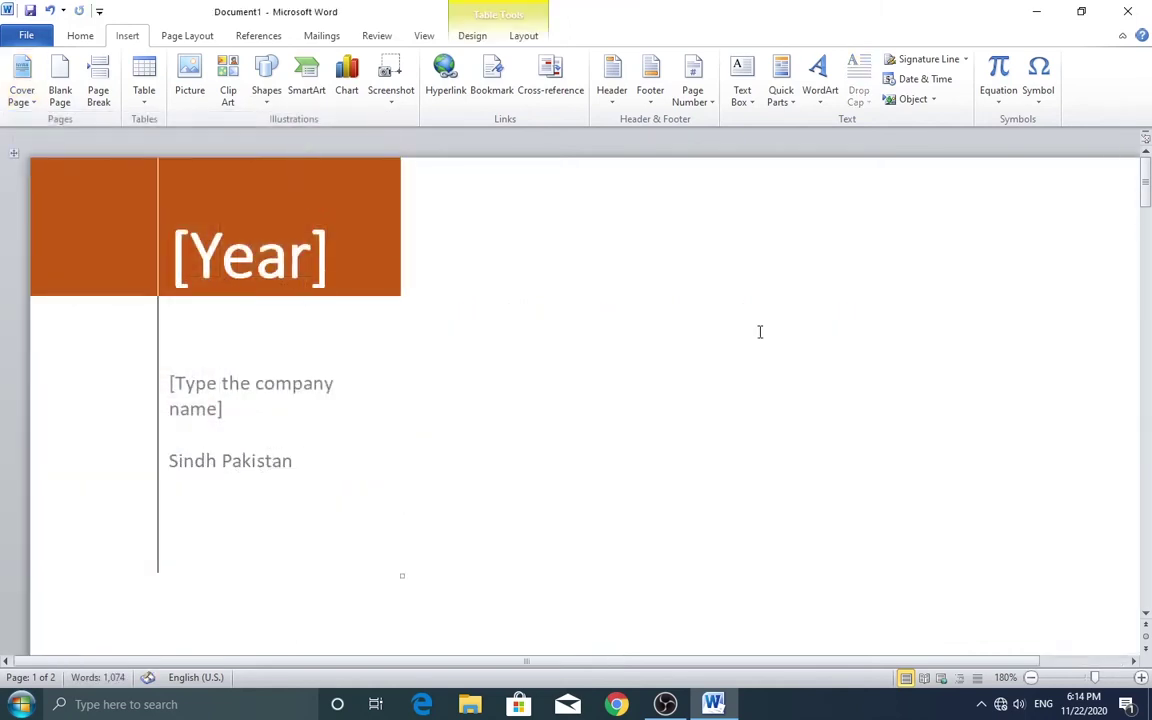
mouse_move(1147, 178)
left_mouse_down()
mouse_move(1148, 300)
mouse_move(1148, 180)
left_mouse_up()
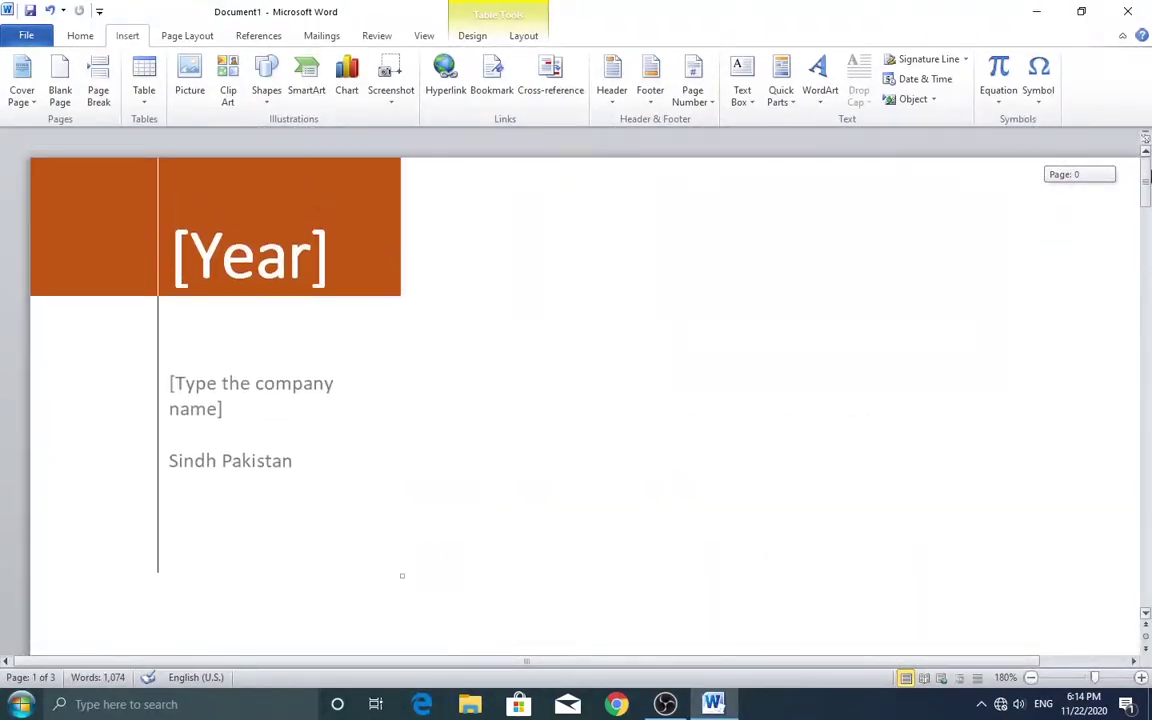
left_click_drag(1149, 175, 1149, 183)
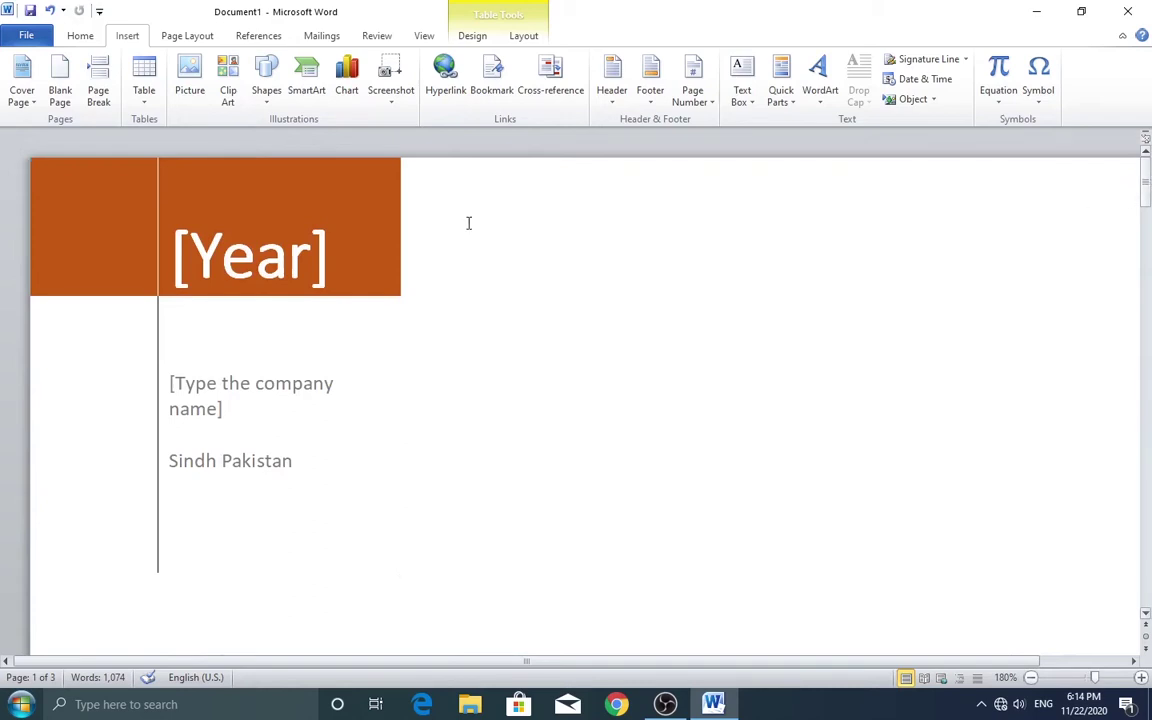
Set the cover page year to 2020 and the company name to Sindh Pakistan
left_click(273, 263)
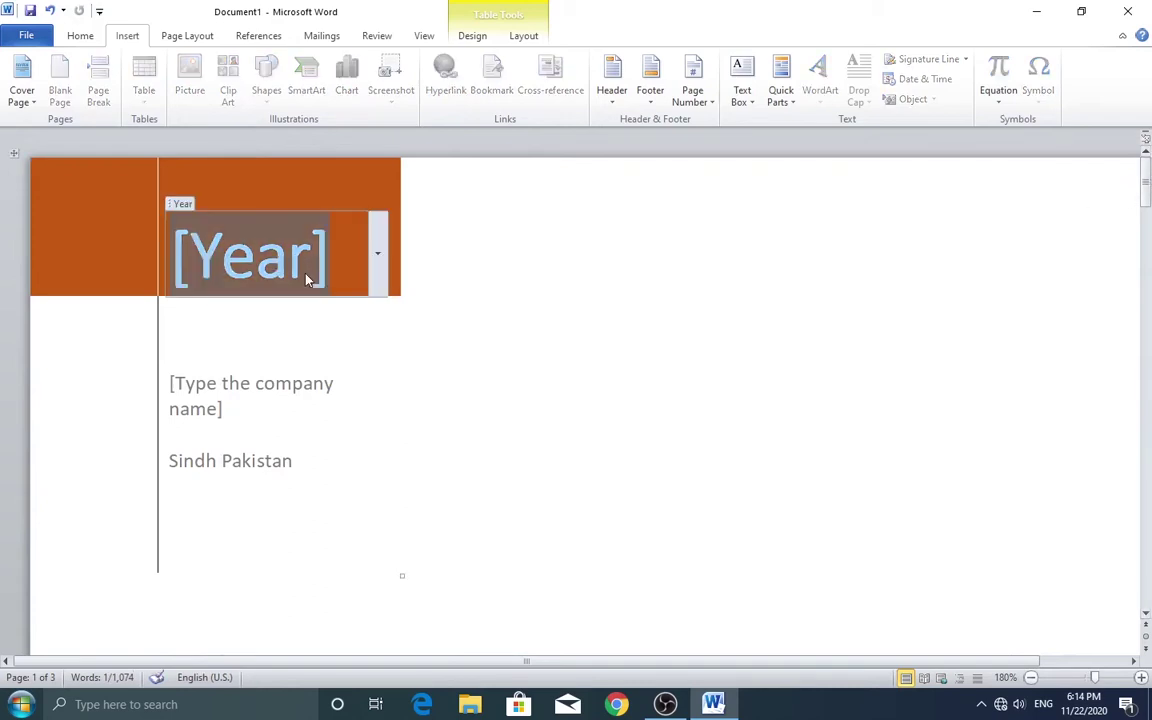
left_click(378, 255)
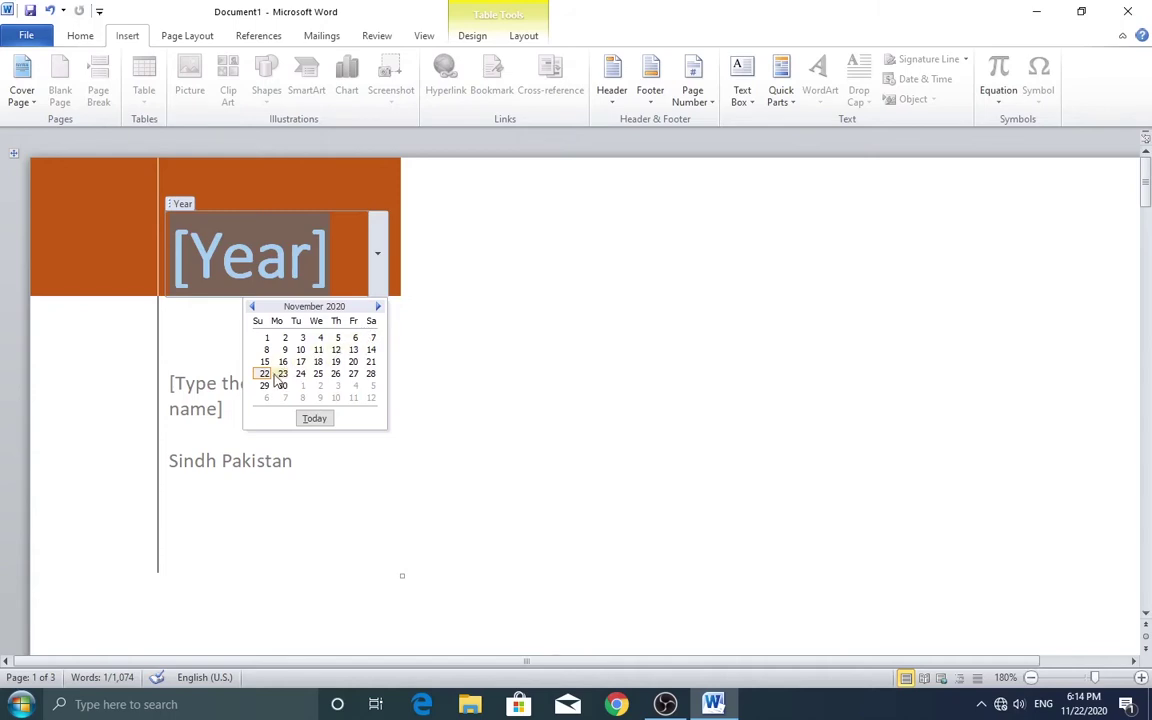
left_click(371, 363)
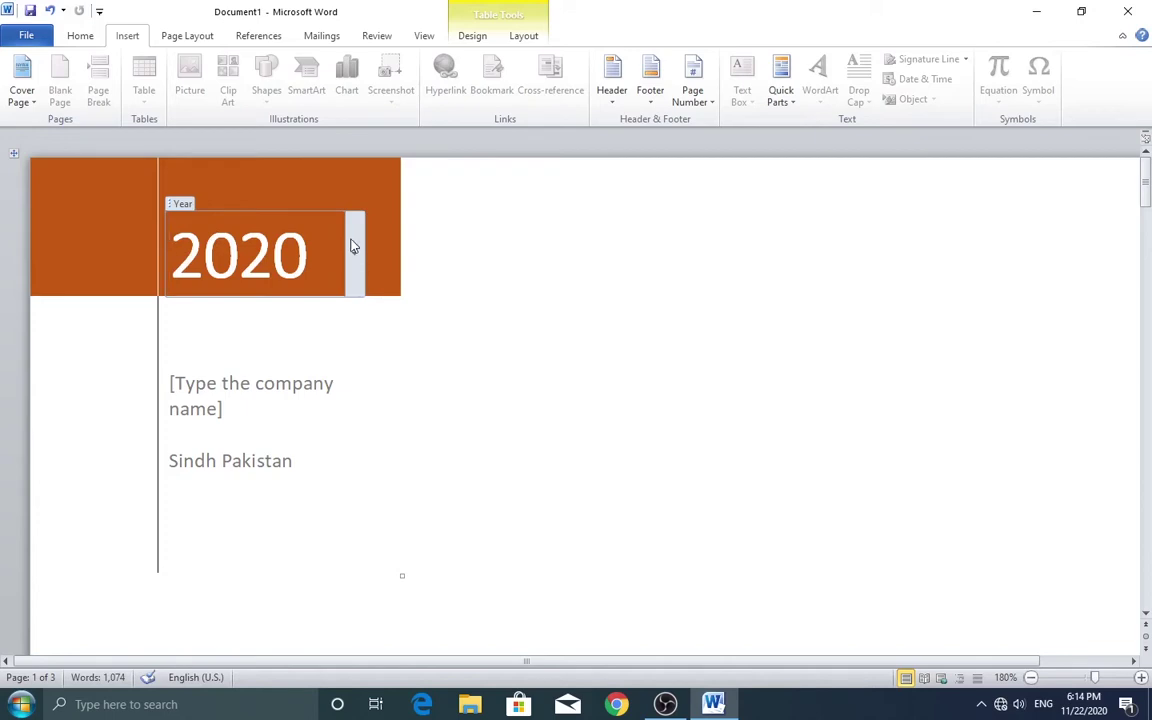
left_click(227, 393)
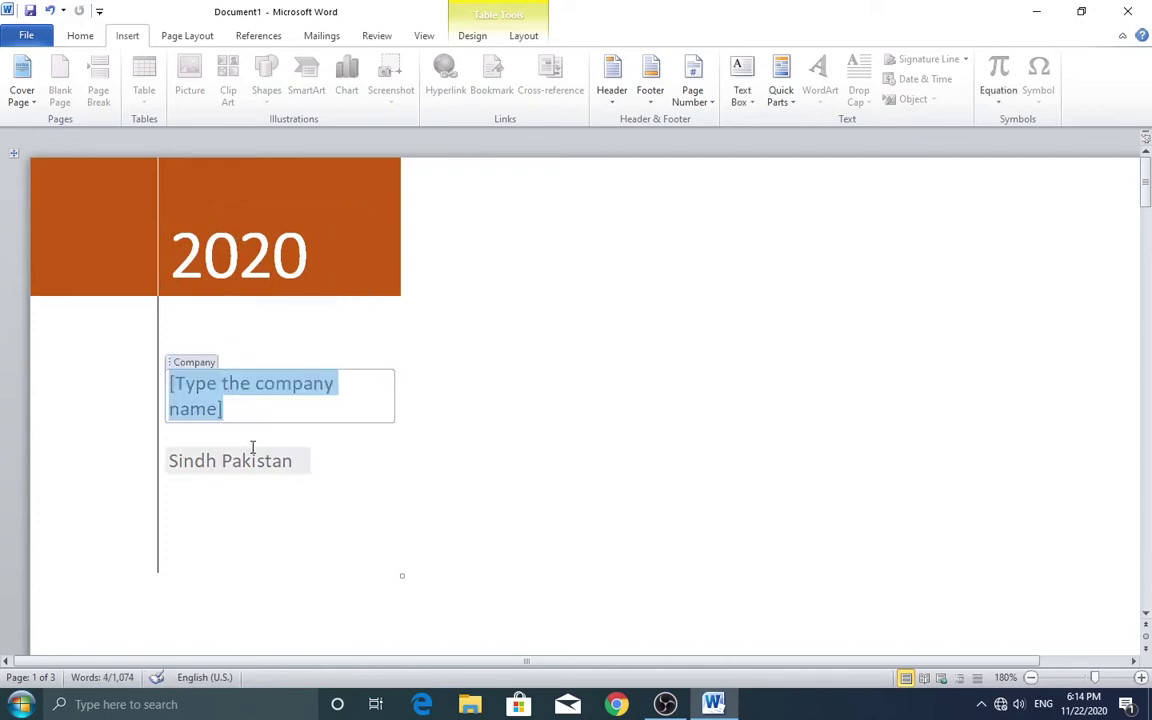
type("Sindh")
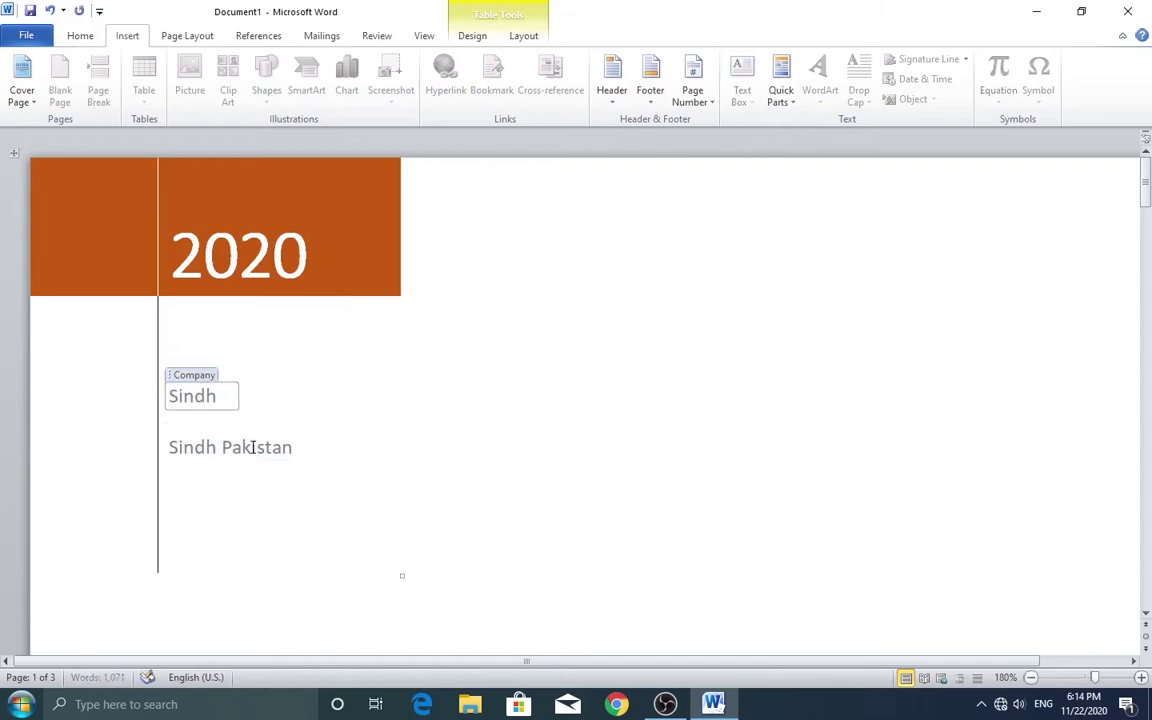
type(" Pakiw")
key("BackSpace")
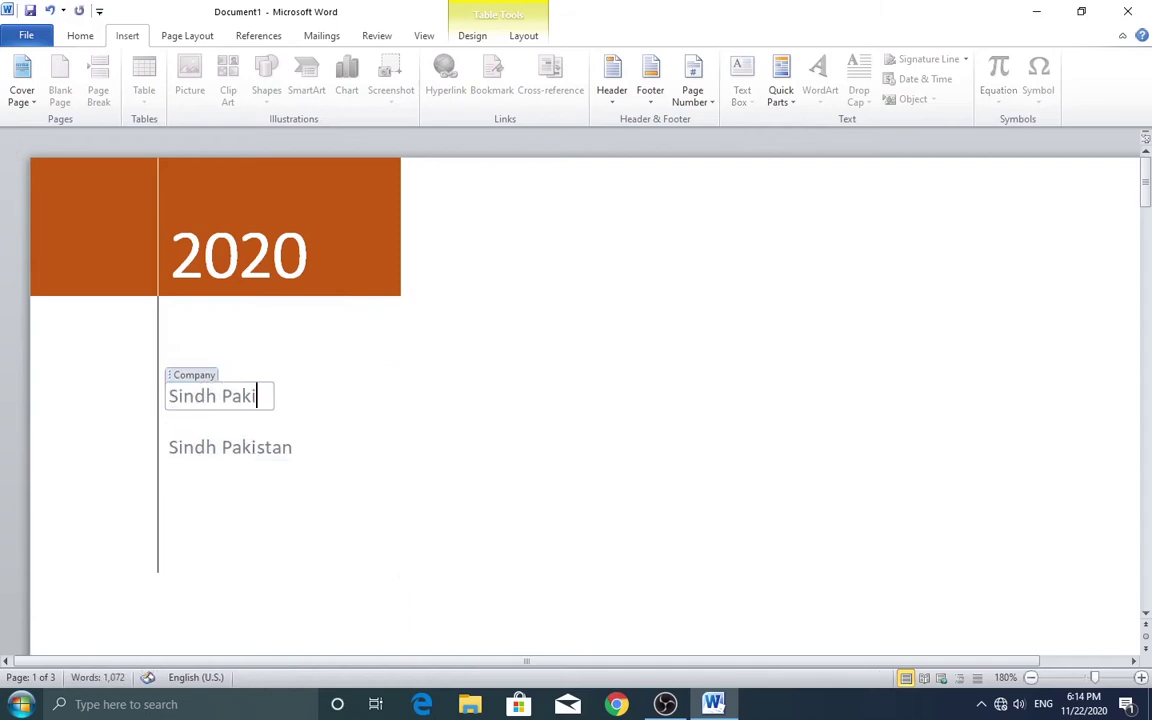
type("stan")
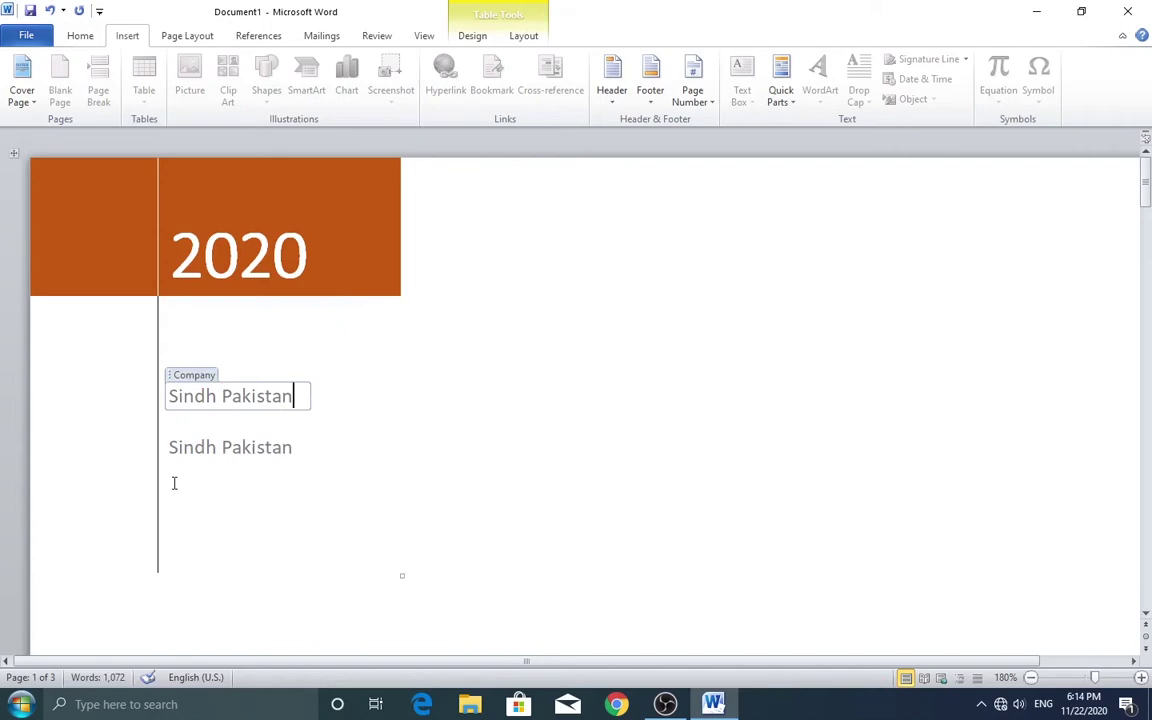
Replace the Author placeholder text with the author's full name
left_click(206, 448)
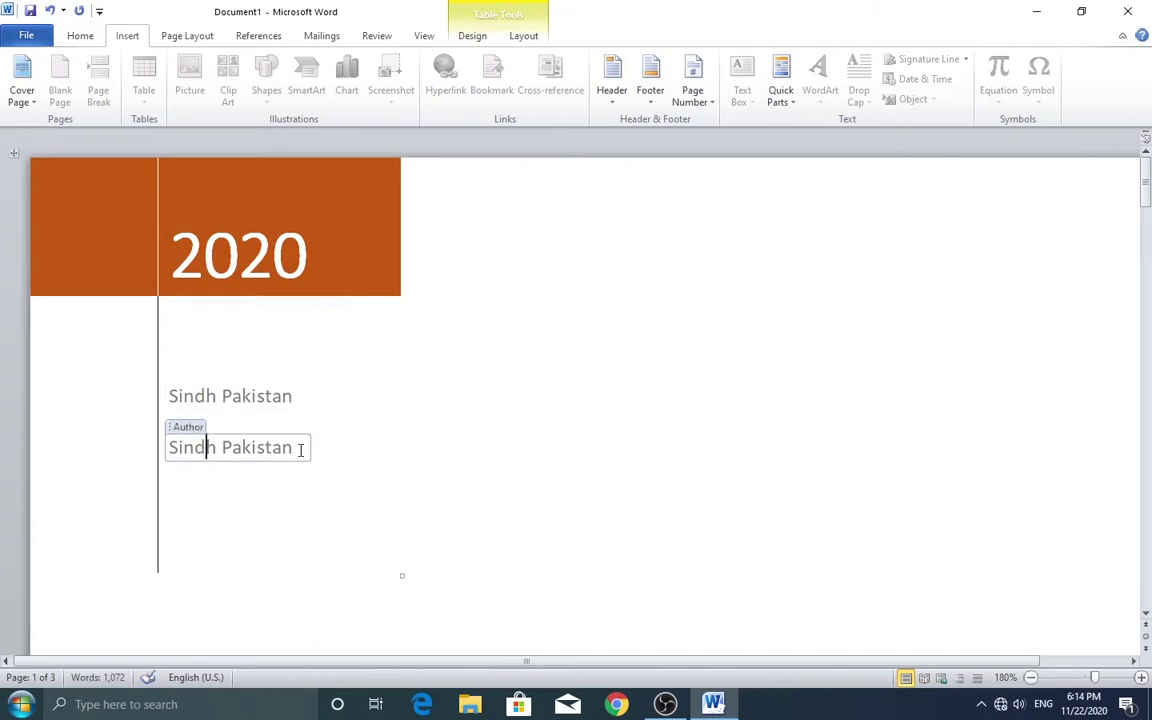
left_click_drag(300, 449, 136, 453)
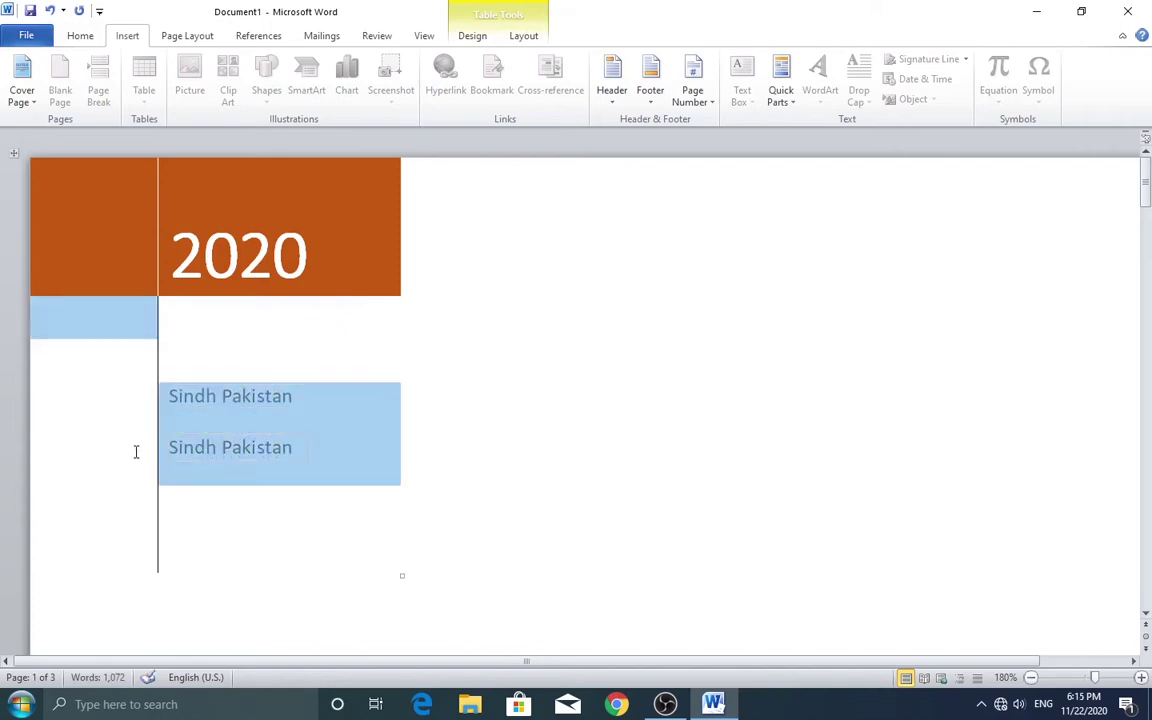
triple_click(200, 458)
key("ctrl+c")
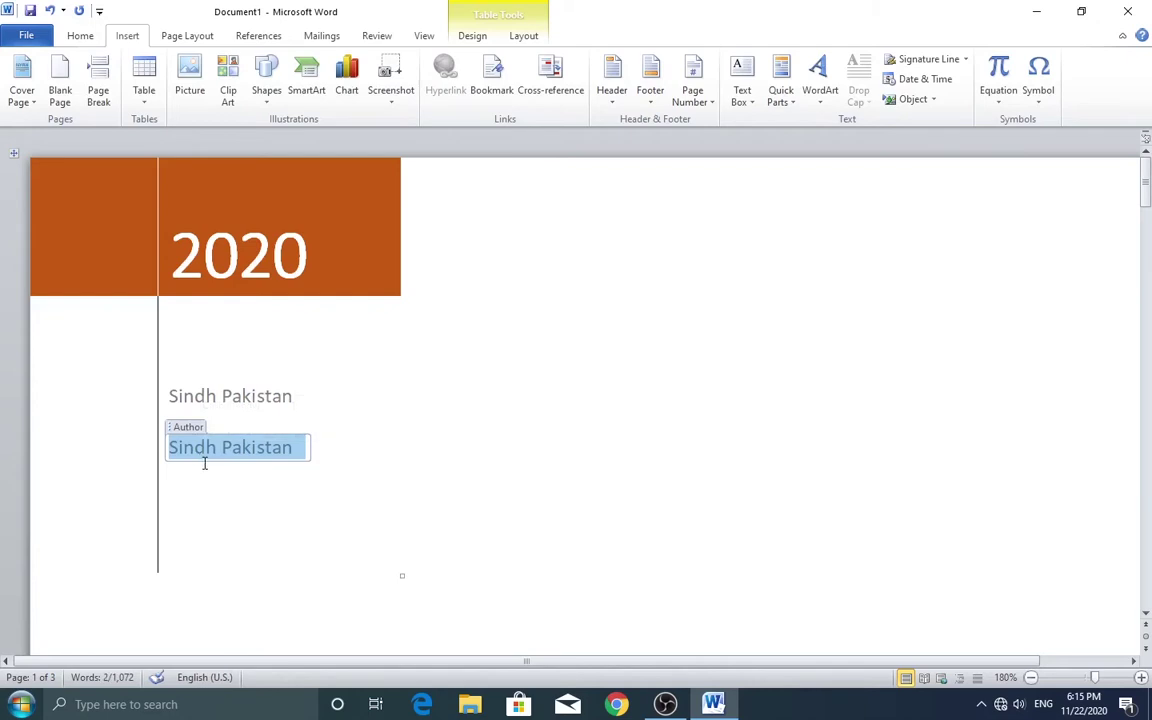
type("Muha")
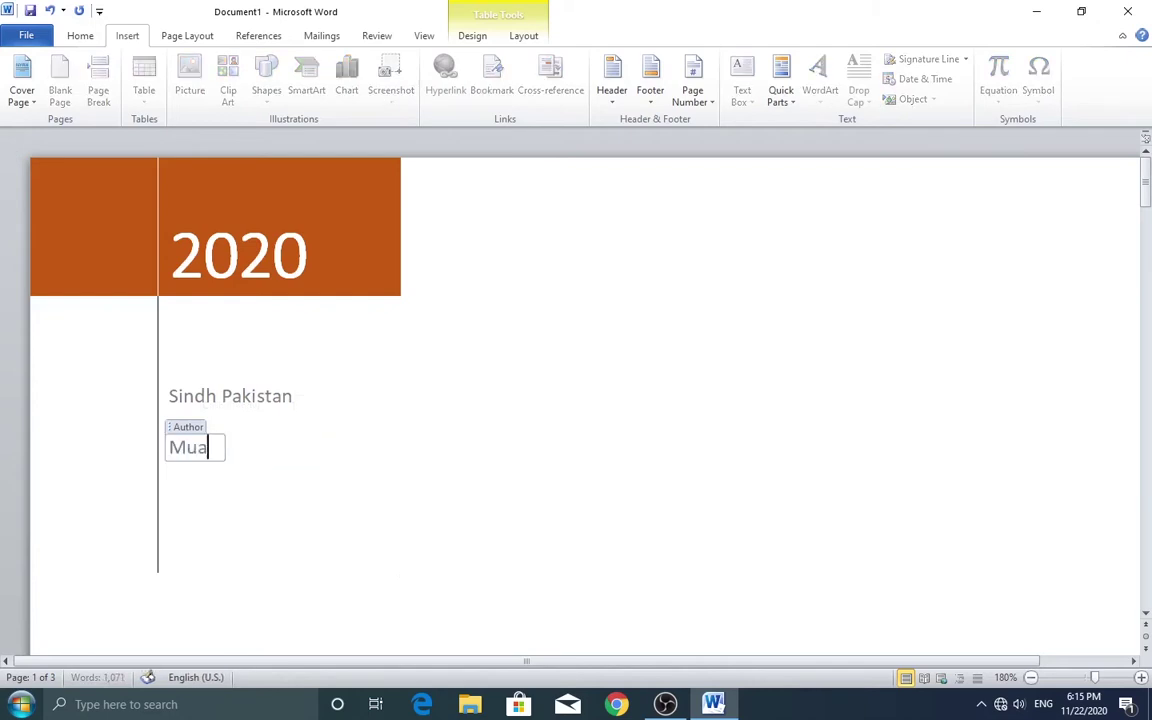
key("BackSpace")
type("hammad")
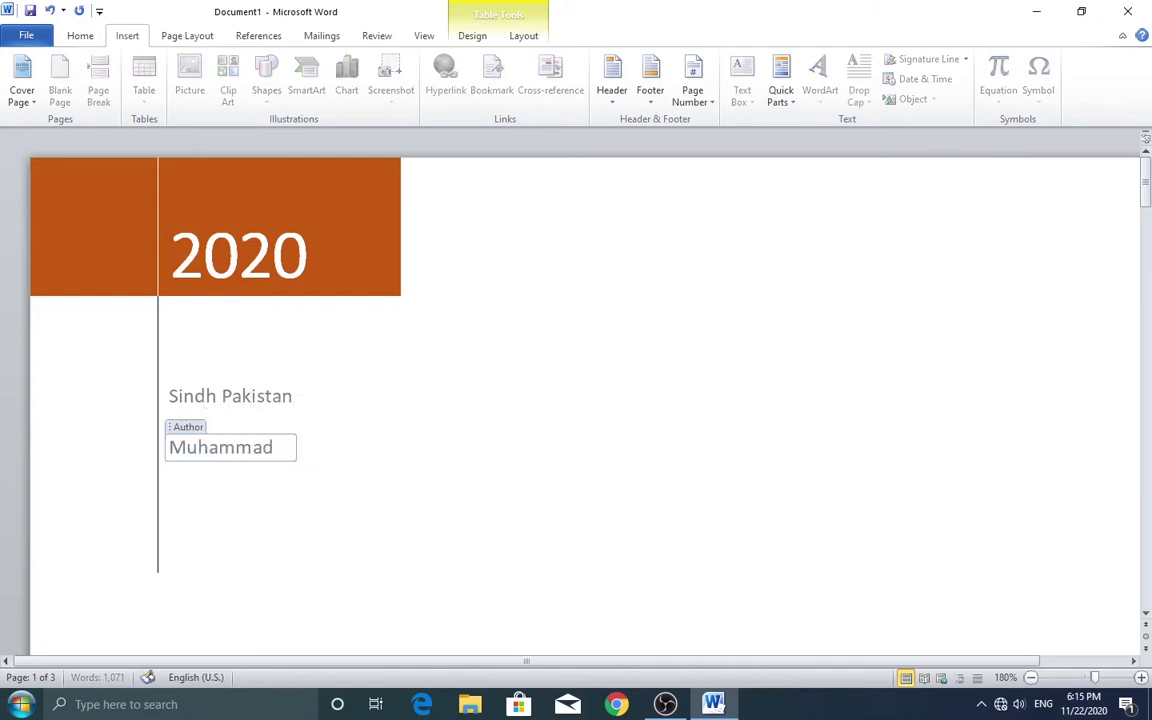
type(" Ali")
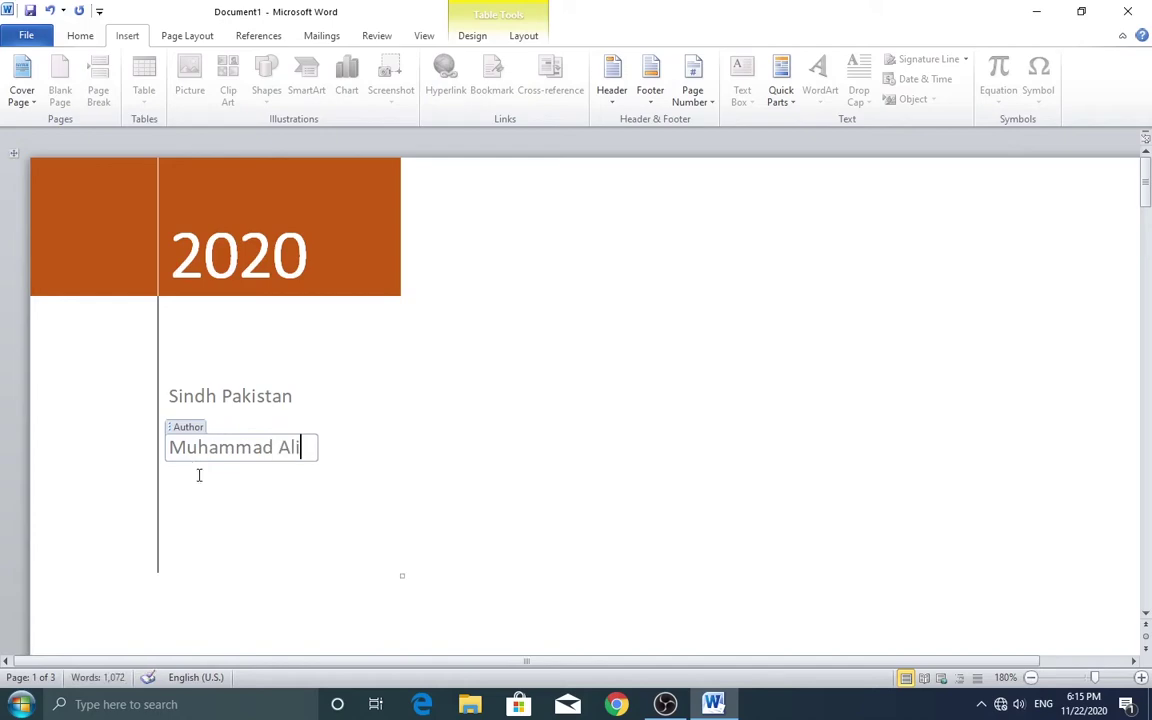
left_click(198, 476)
Scroll through the cover page and select its abstract text
scroll(615, 458, "down", 3)
scroll(617, 459, "down", 5)
scroll(617, 459, "down", 3)
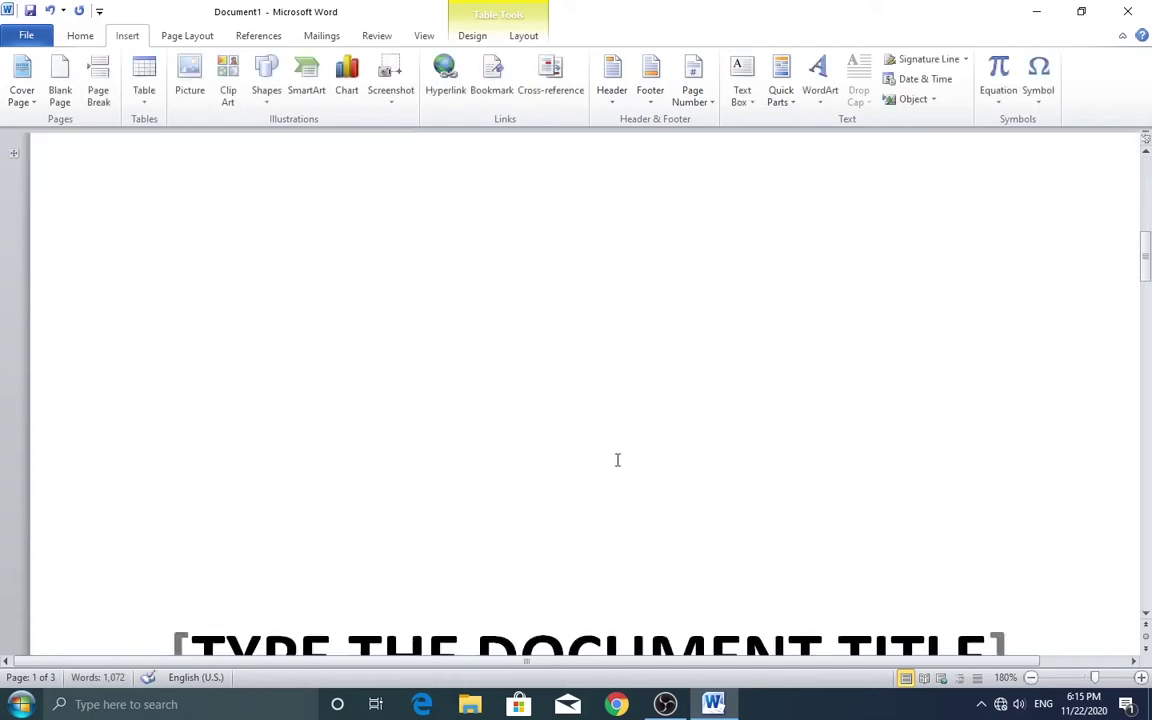
scroll(617, 459, "down", 4)
scroll(615, 468, "up", 2)
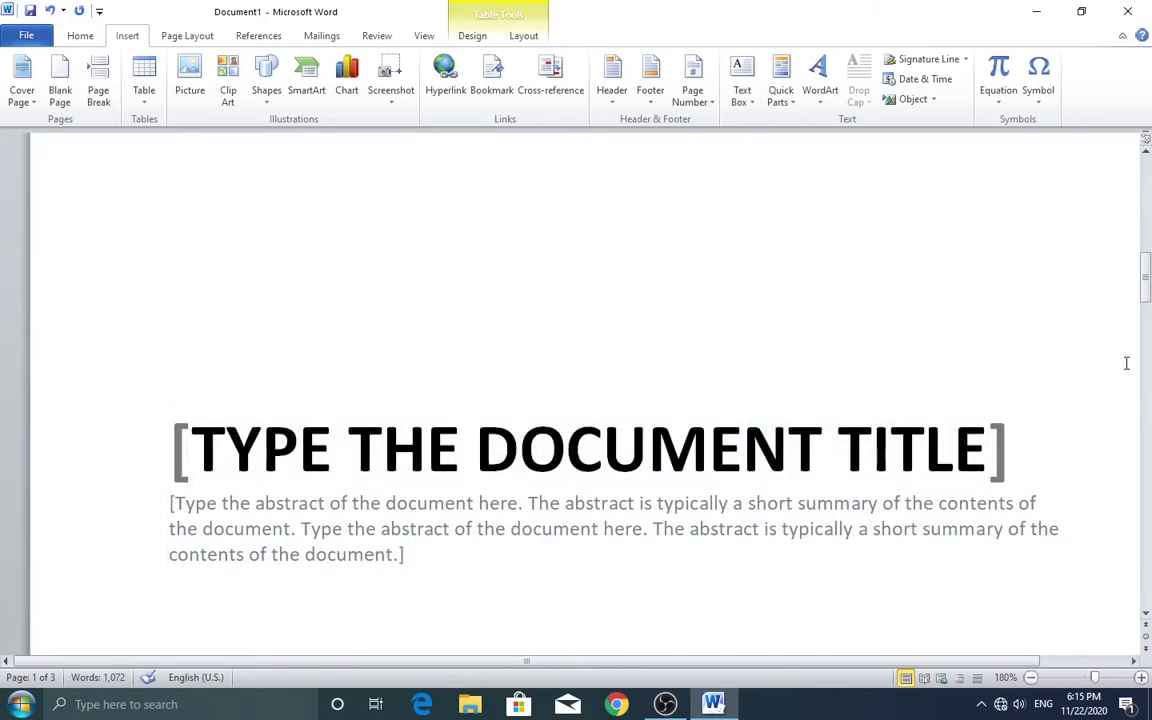
left_click(272, 533)
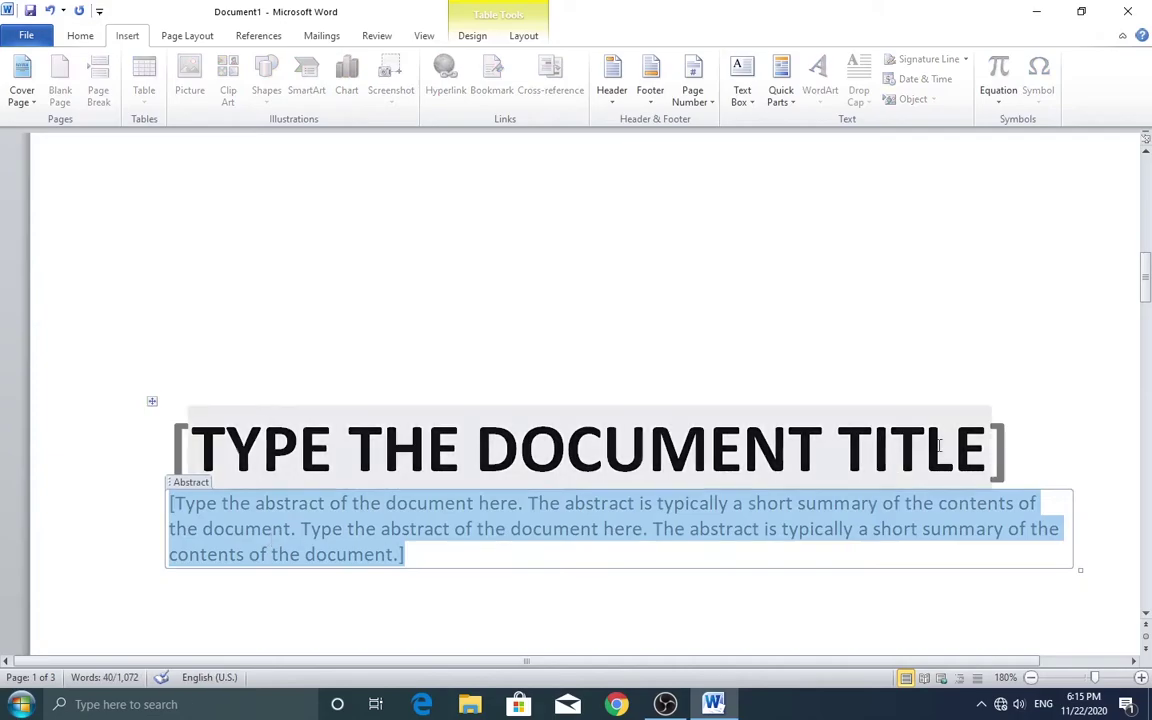
scroll(1149, 480, "down", 5)
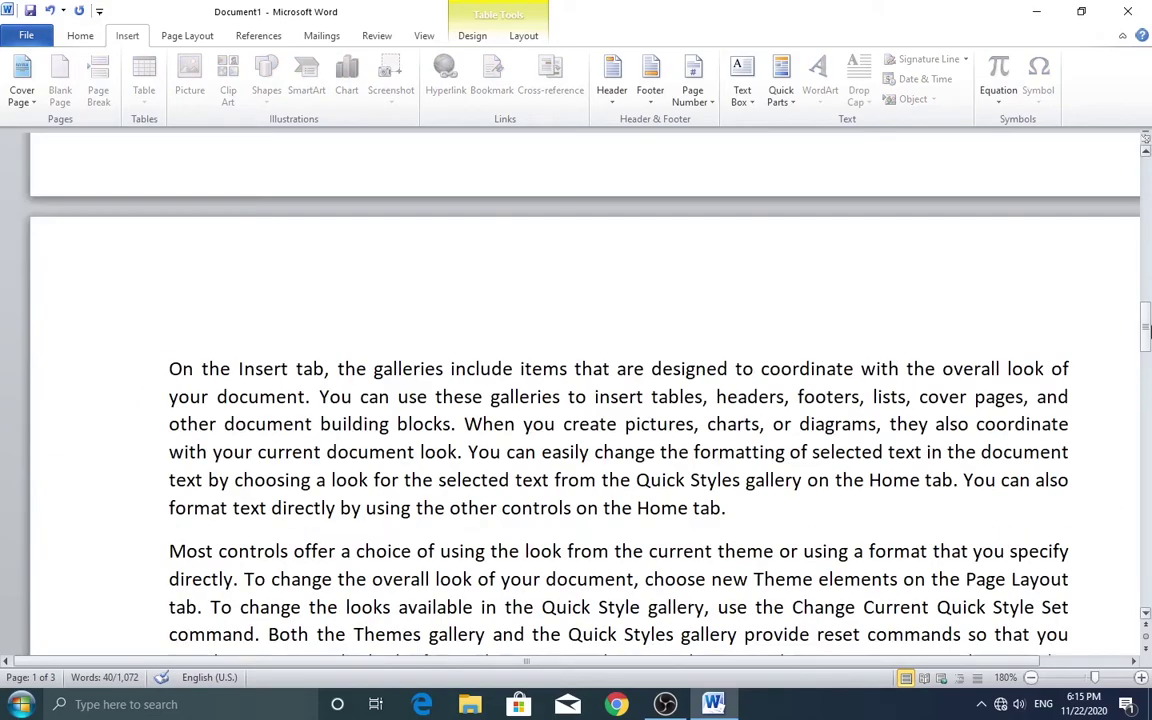
left_click_drag(1148, 330, 1150, 110)
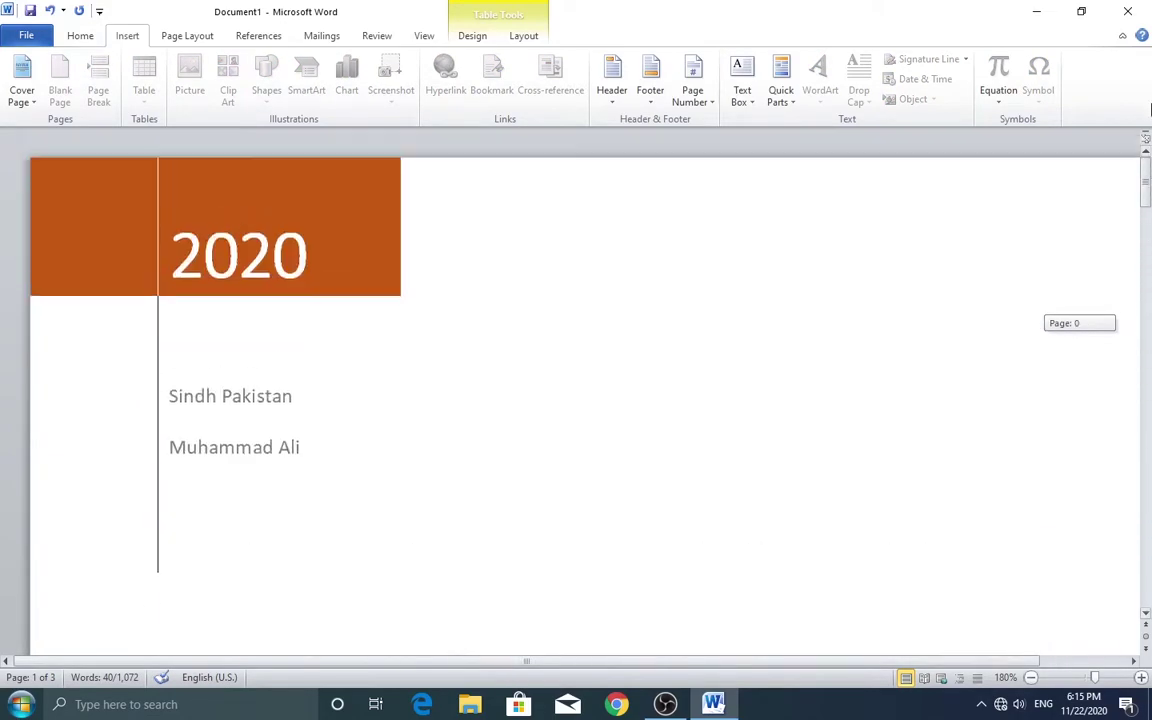
Erase the author, company and year entries from the cover page fields
key("BackSpace")
key("BackSpace")
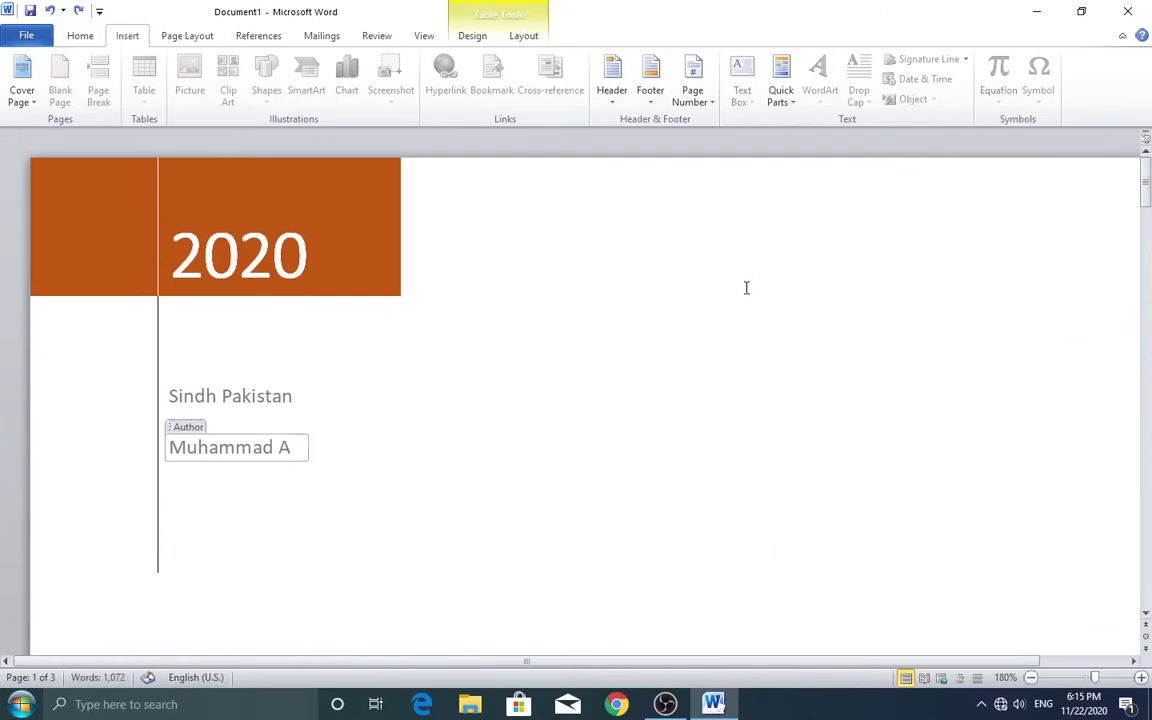
key("BackSpace")
key("BackSpace")
key("ctrl+v")
key("Up")
key("BackSpace")
key("BackSpace")
key("BackSpace")
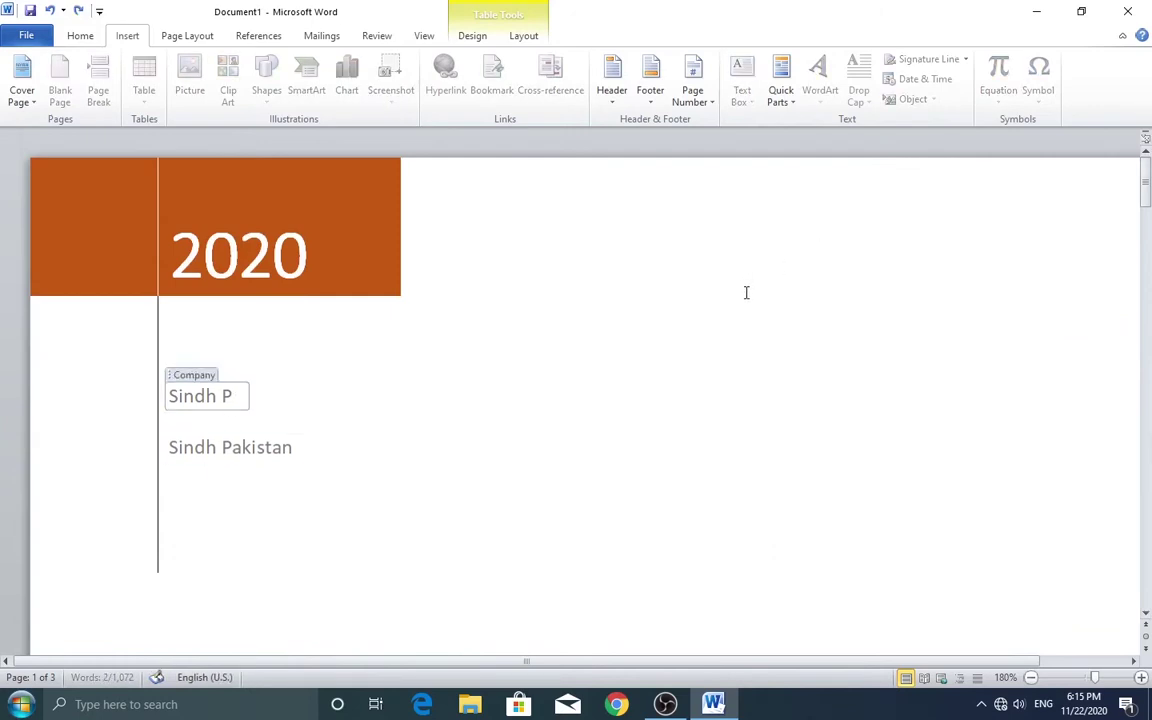
key("BackSpace")
key("BackSpace")
key("BackSpace")
key("BackSpace")
key("Up")
key("Up")
key("BackSpace")
key("BackSpace")
key("BackSpace")
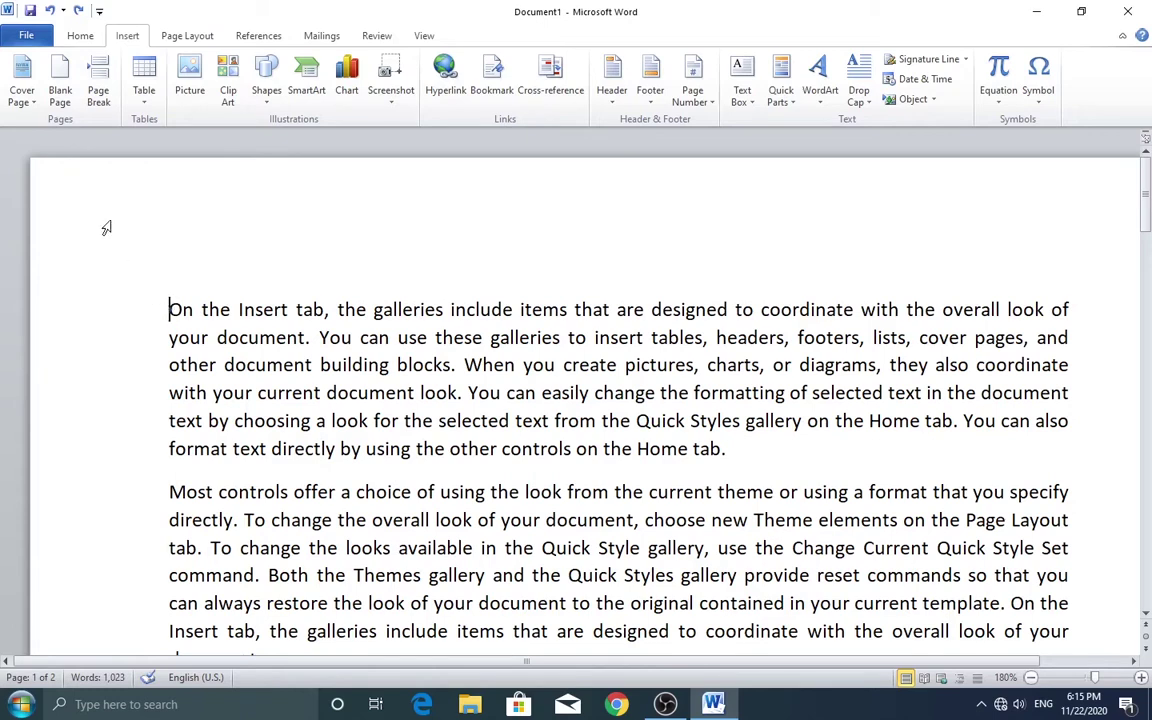
Insert a blank page at the cursor, breaking the body text after 'by using'
left_click(62, 72)
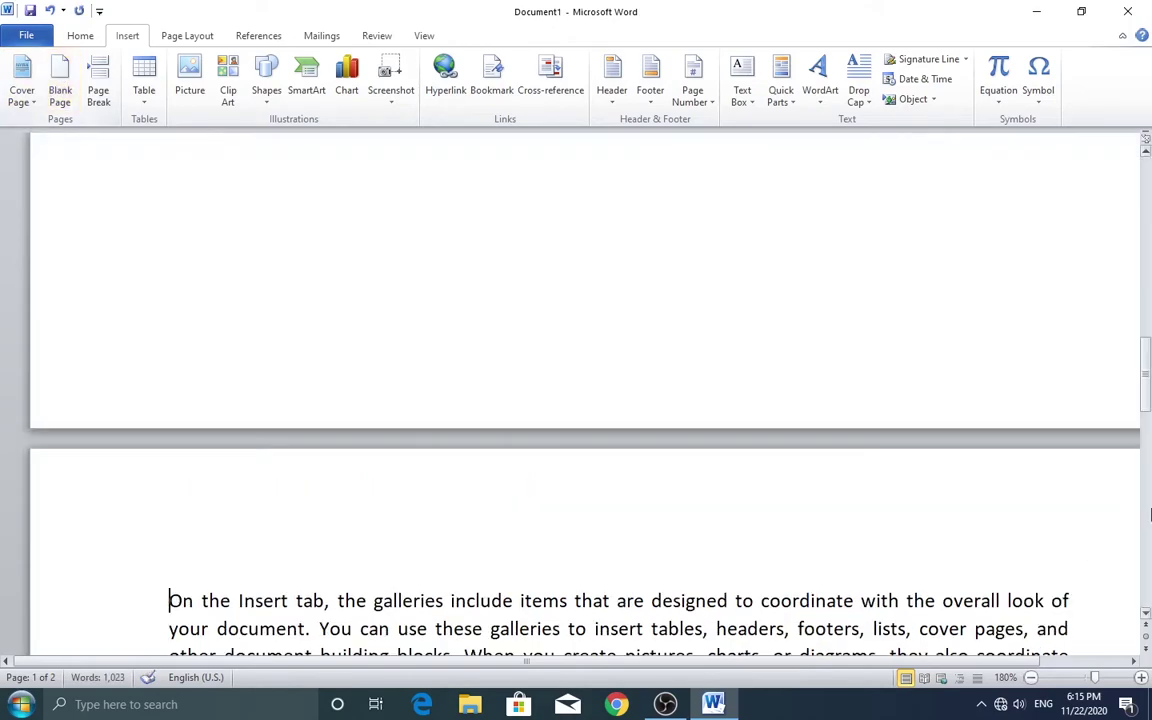
left_click_drag(1146, 400, 1149, 197)
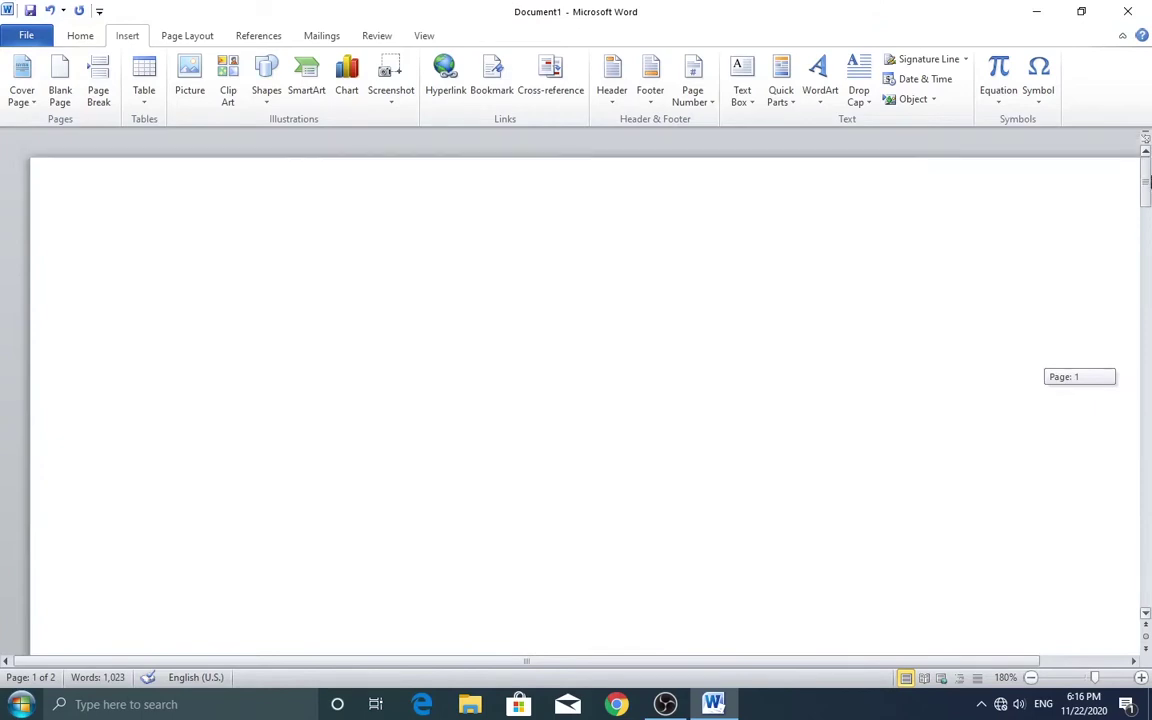
mouse_move(1148, 190)
left_mouse_down()
mouse_move(1144, 309)
mouse_move(1146, 200)
left_mouse_up()
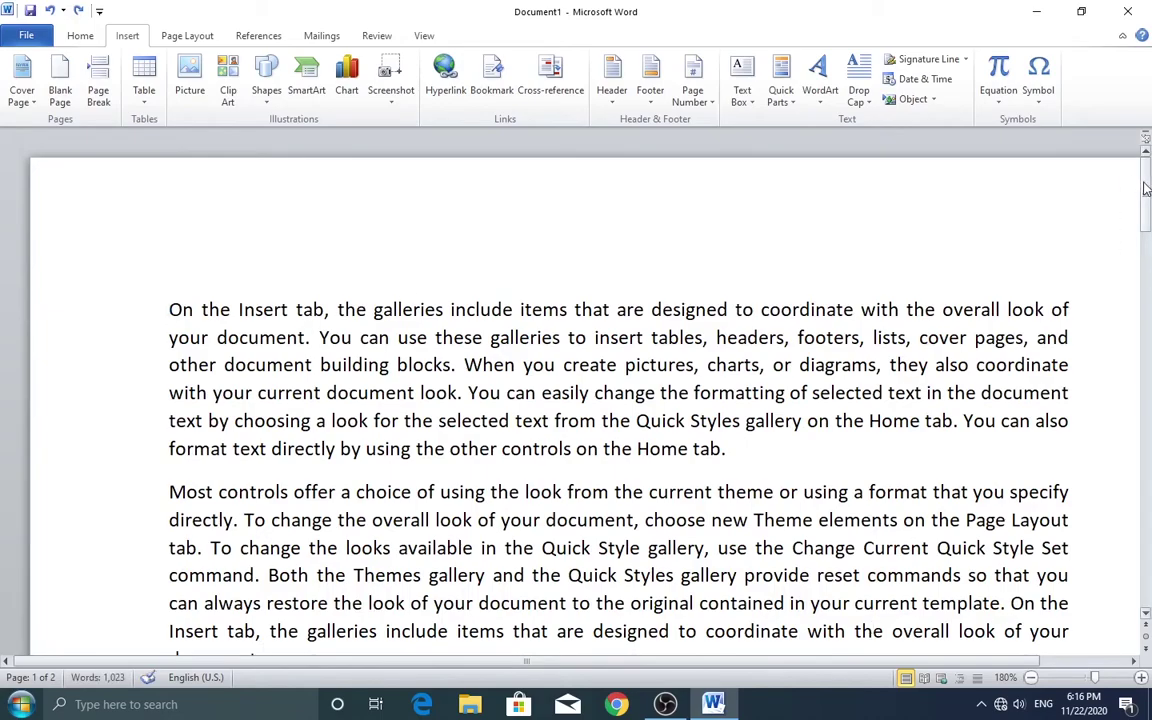
mouse_move(1146, 190)
left_mouse_down()
mouse_move(1147, 452)
mouse_move(1147, 365)
left_mouse_up()
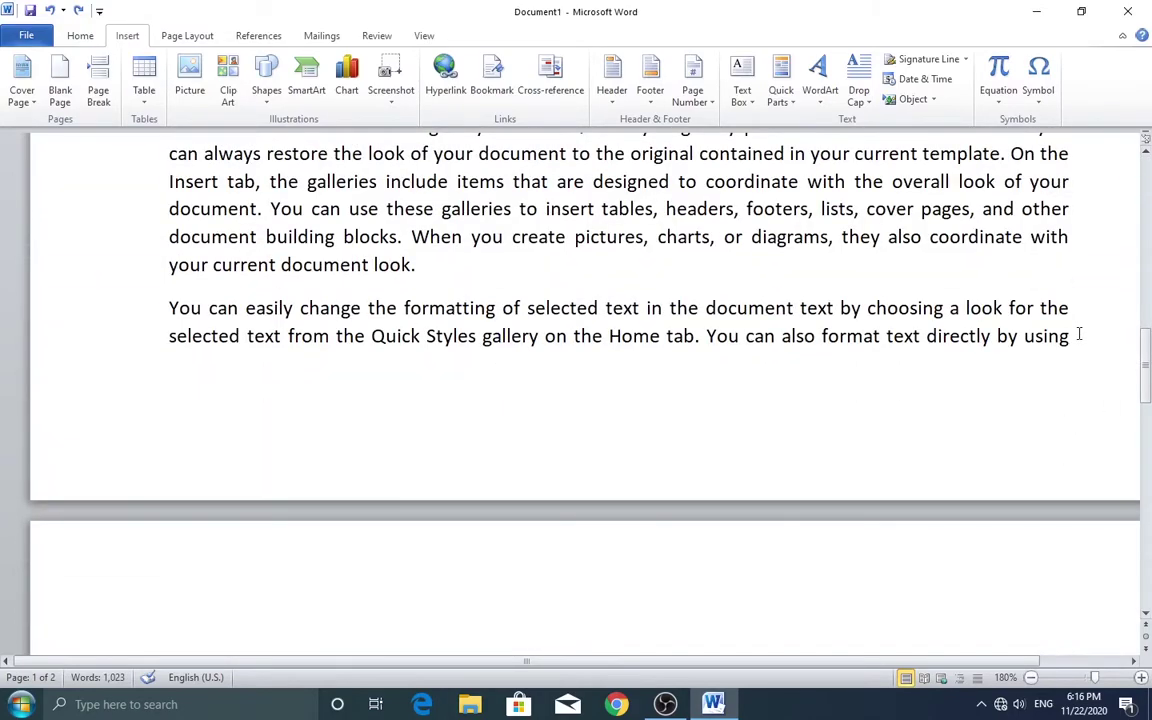
left_click(60, 88)
mouse_move(1146, 462)
left_mouse_down()
mouse_move(1149, 313)
mouse_move(1149, 523)
mouse_move(1149, 290)
left_mouse_up()
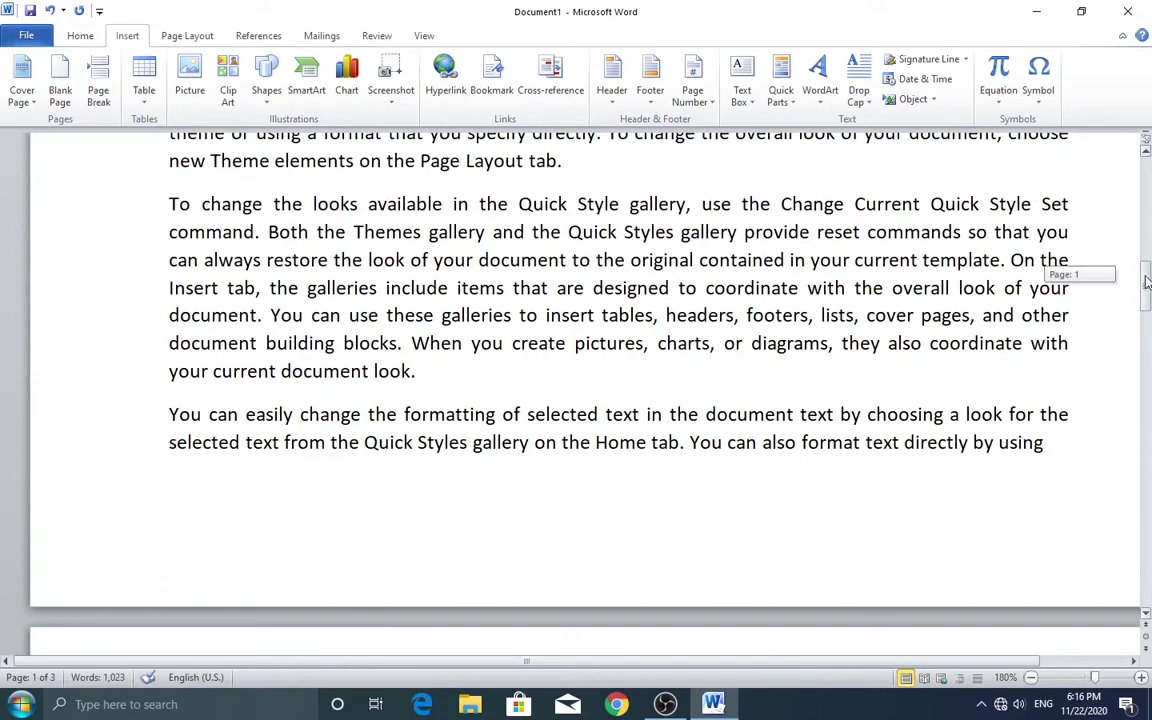
left_click_drag(1147, 280, 1147, 288)
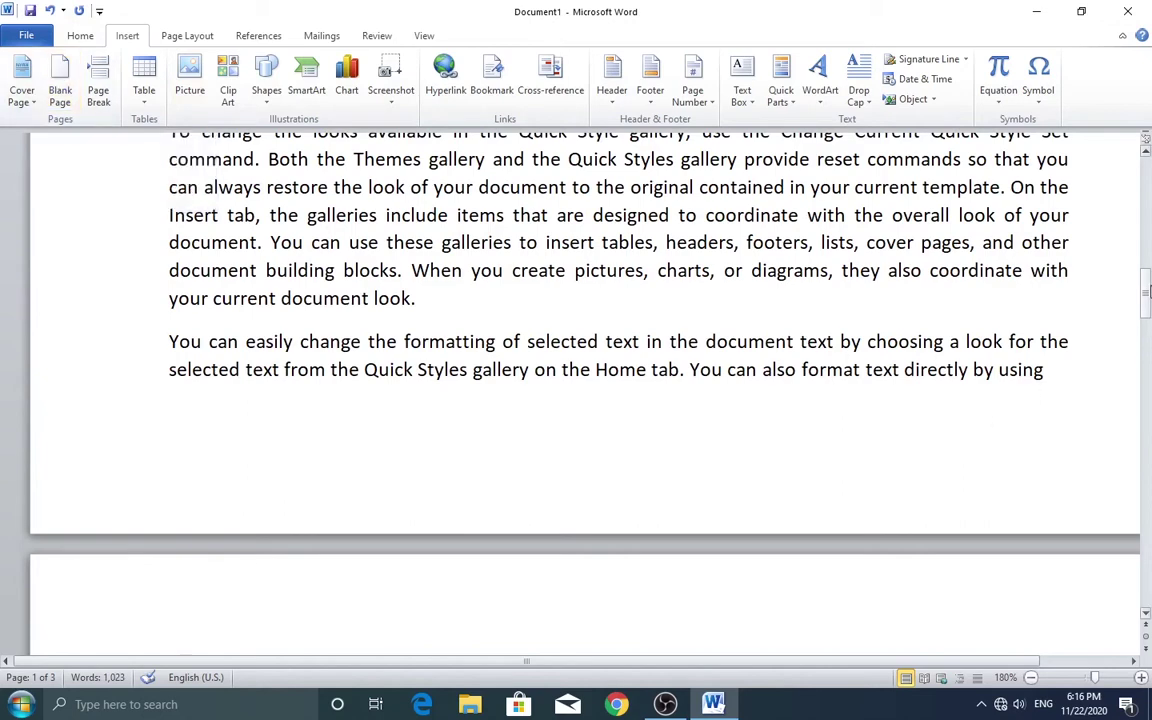
mouse_move(1148, 290)
left_mouse_down()
mouse_move(1147, 478)
mouse_move(1149, 172)
left_mouse_up()
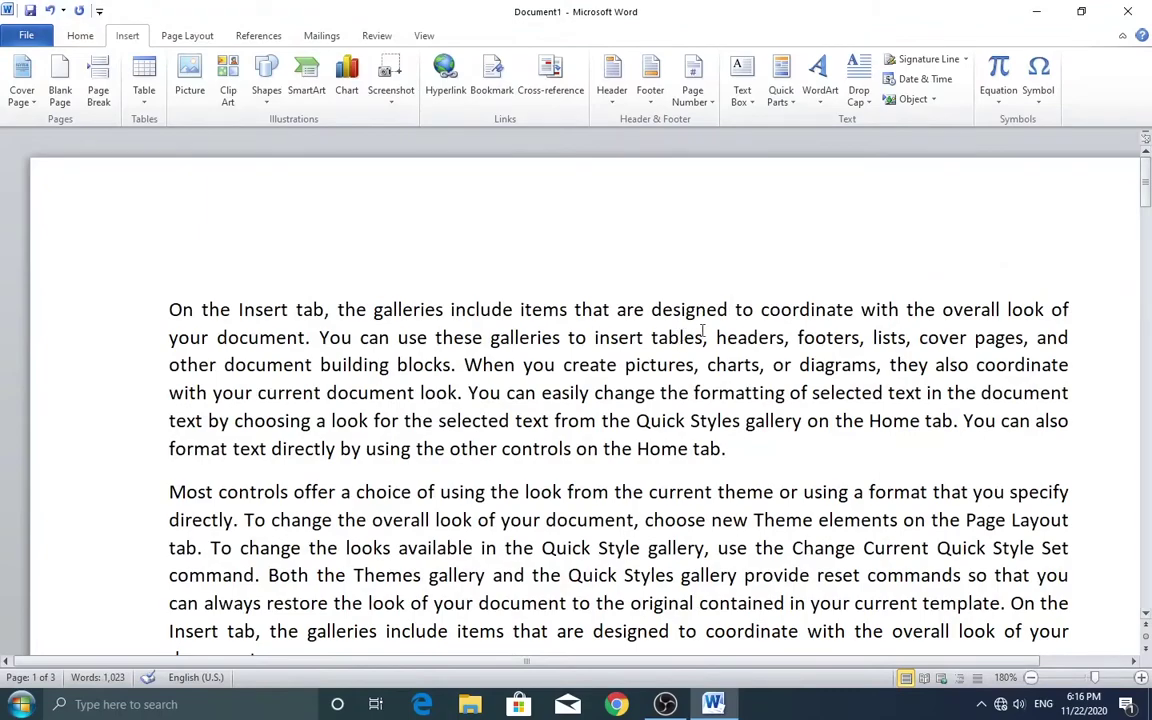
Scroll the document and switch back and forth between the Page Layout and Insert tabs
scroll(825, 319, "down", 10)
mouse_move(1148, 295)
left_mouse_down()
mouse_move(1150, 310)
mouse_move(1148, 180)
left_mouse_up()
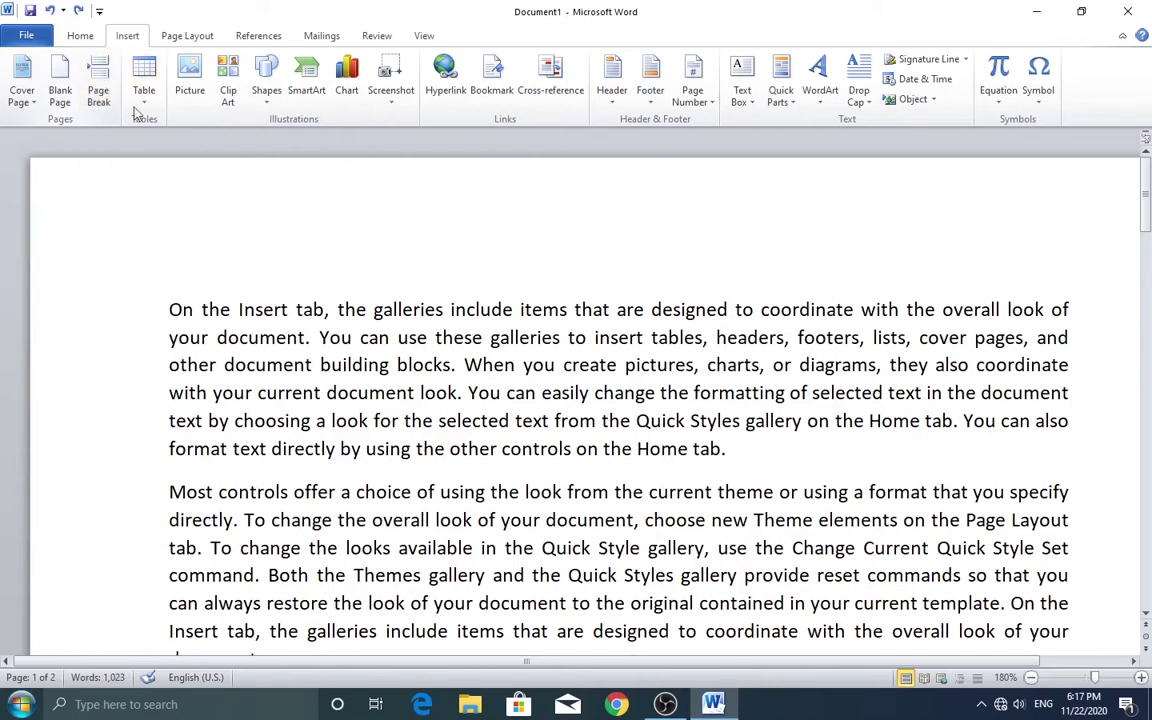
left_click(175, 36)
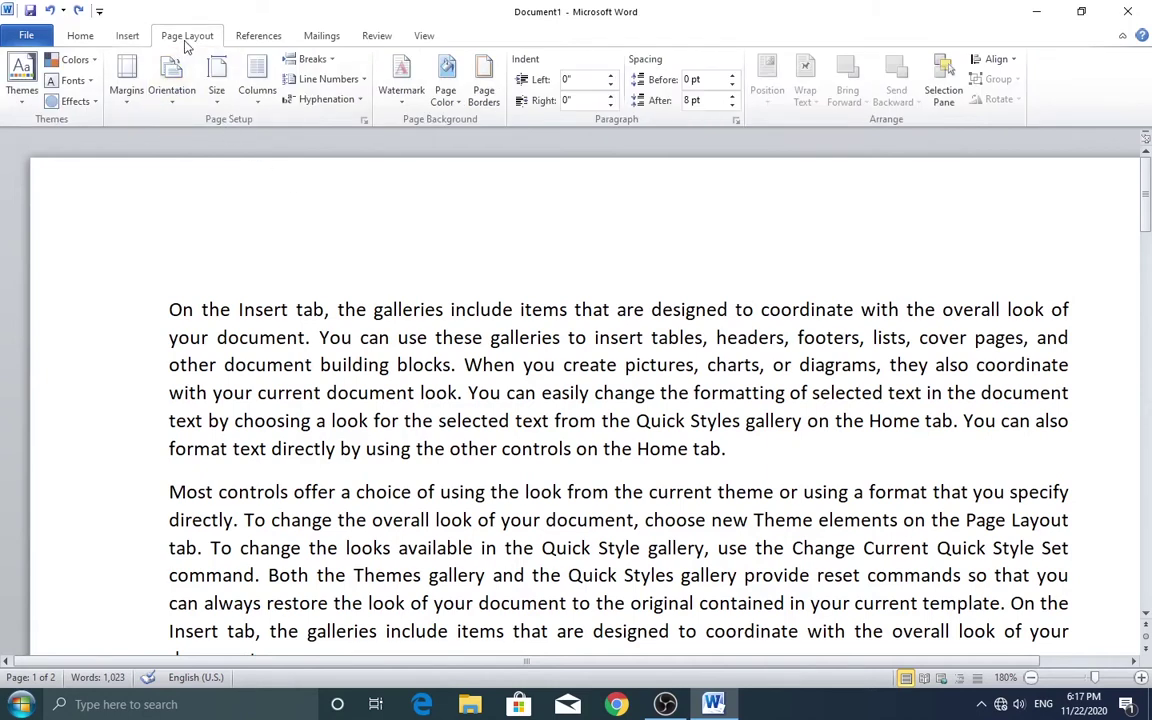
left_click(127, 36)
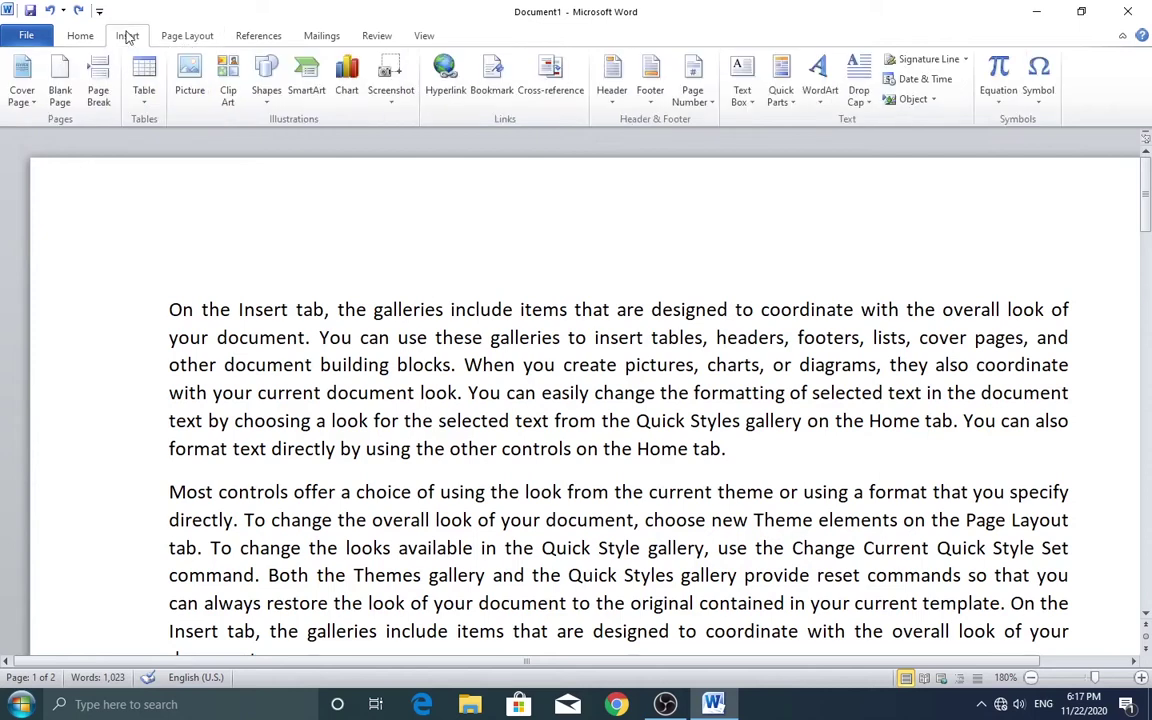
left_click(195, 38)
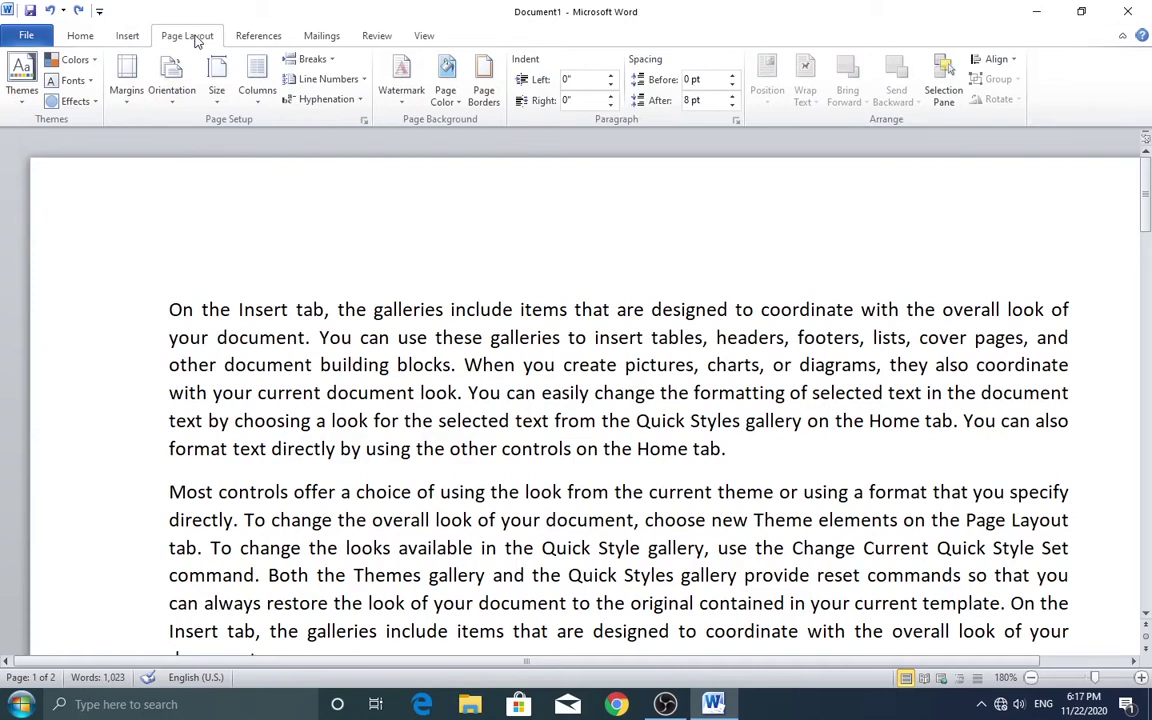
left_click(122, 36)
left_click(190, 40)
left_click(126, 37)
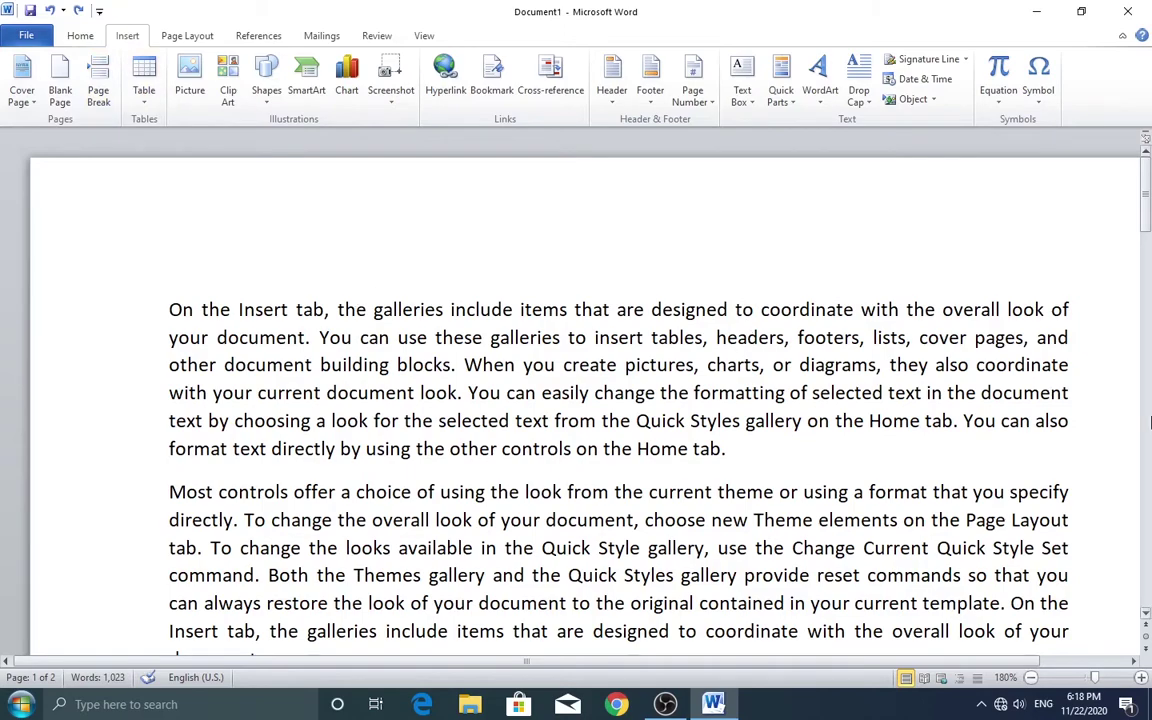
Scroll down and place the cursor after the last paragraph
left_click_drag(1148, 185, 1147, 407)
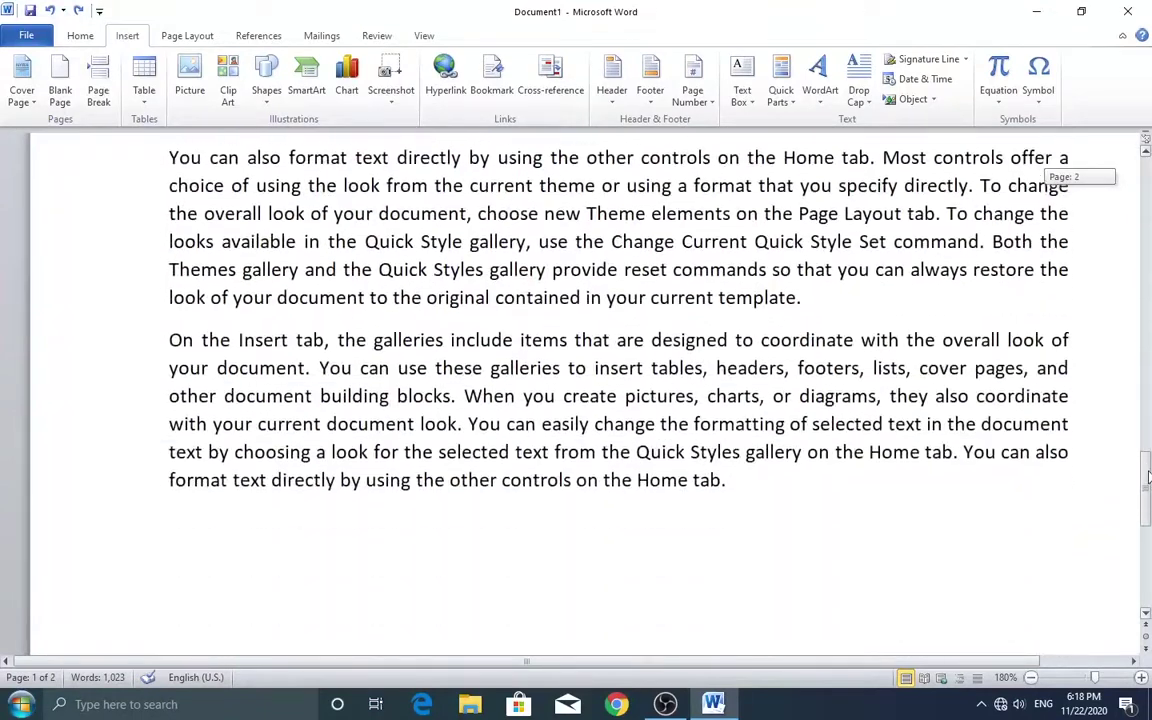
left_click_drag(1147, 407, 1147, 505)
left_click(771, 326)
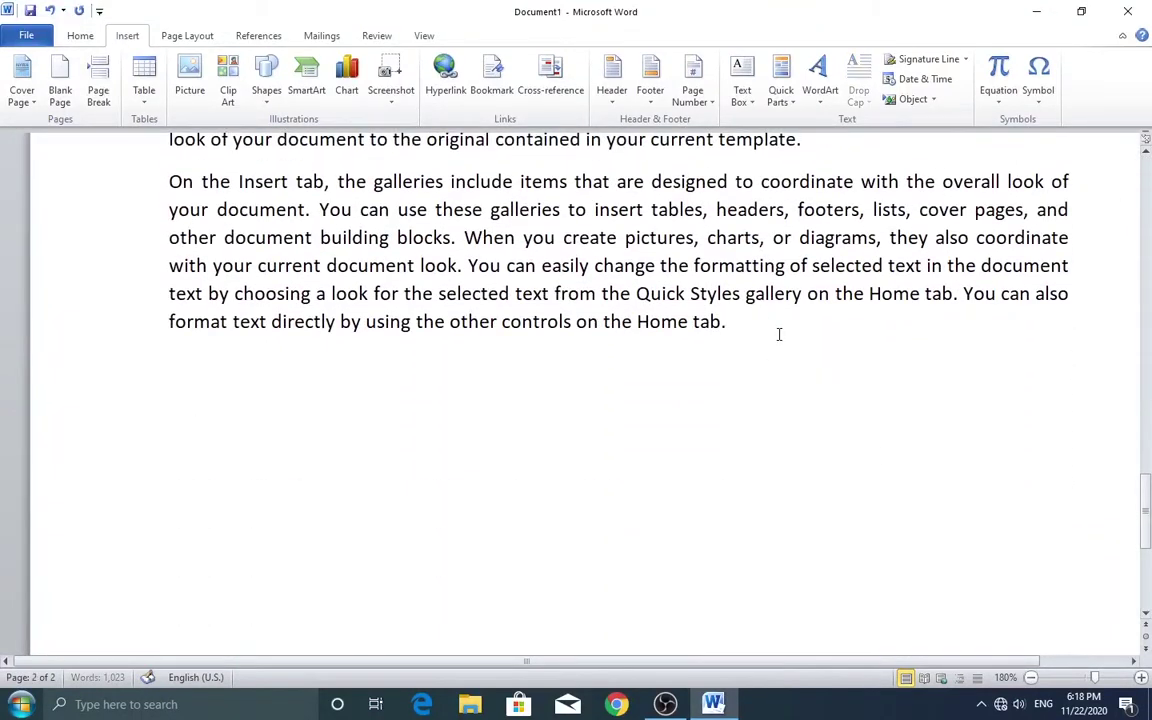
Add a new line below the last paragraph and insert a 4-column, 3-row table there
key("Return")
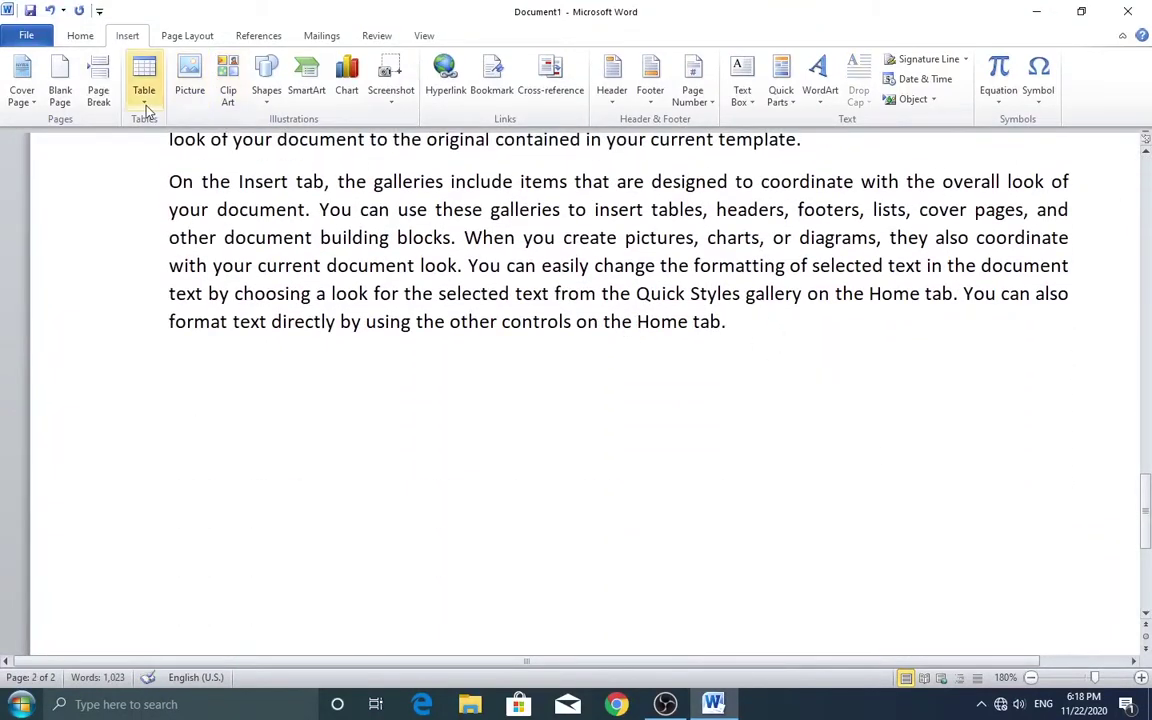
left_click(145, 110)
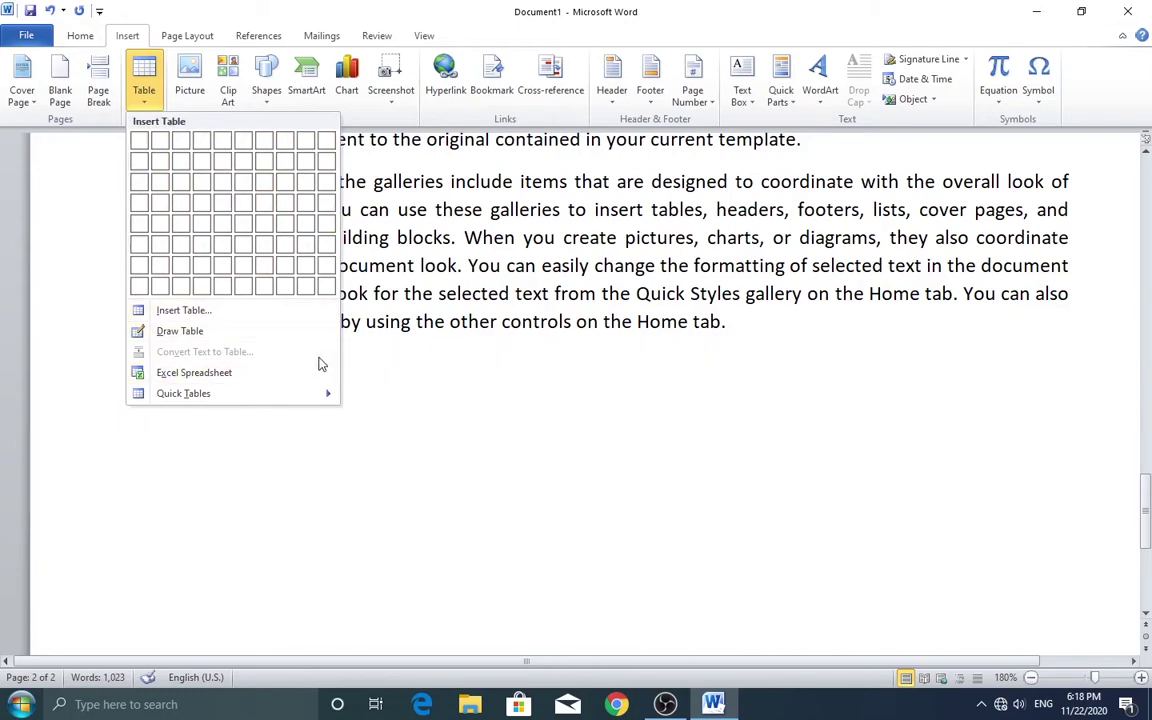
left_click(209, 313)
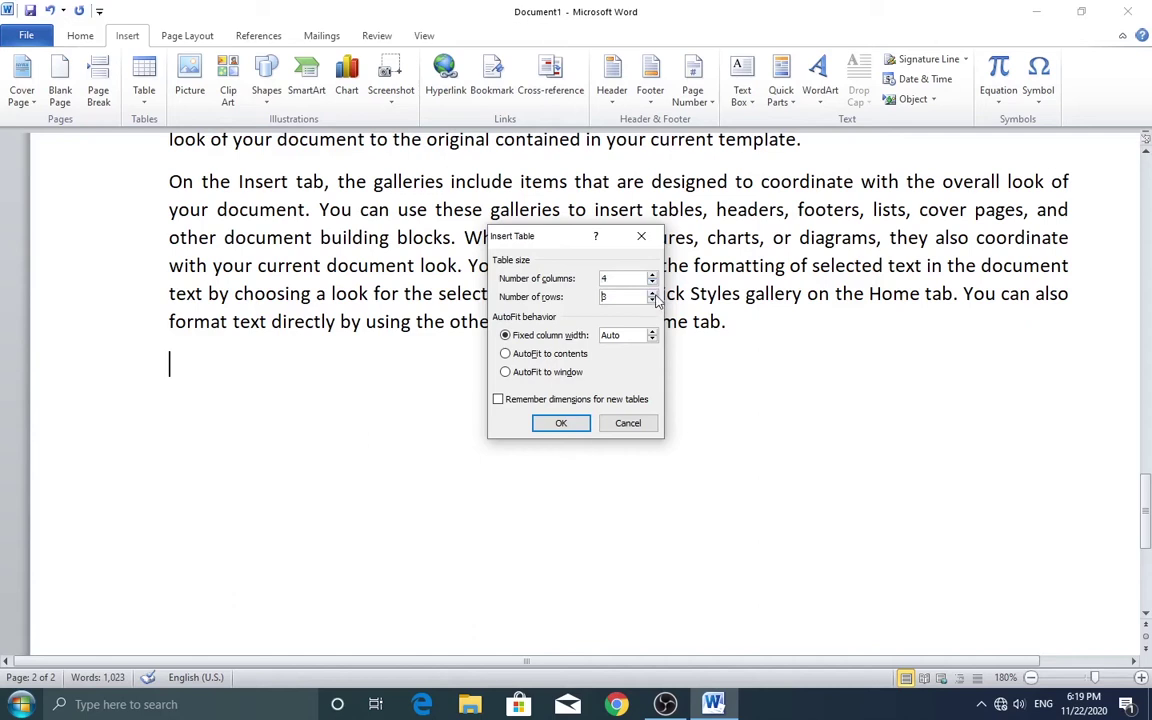
left_click(560, 423)
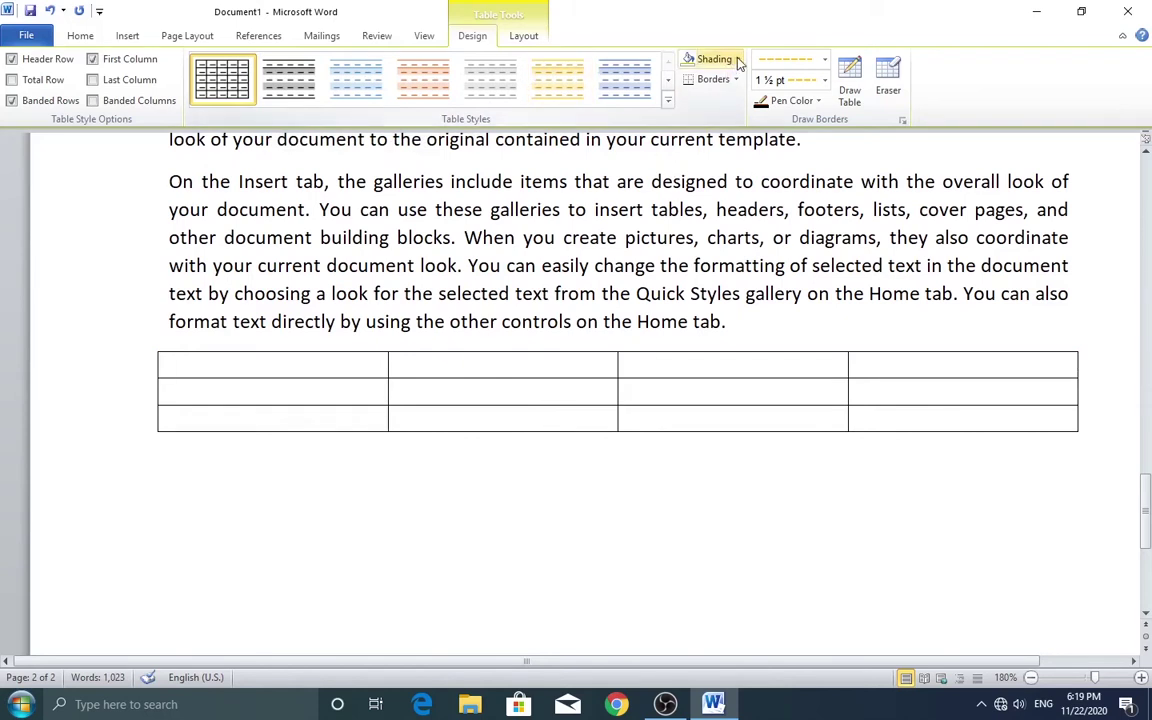
left_click(738, 60)
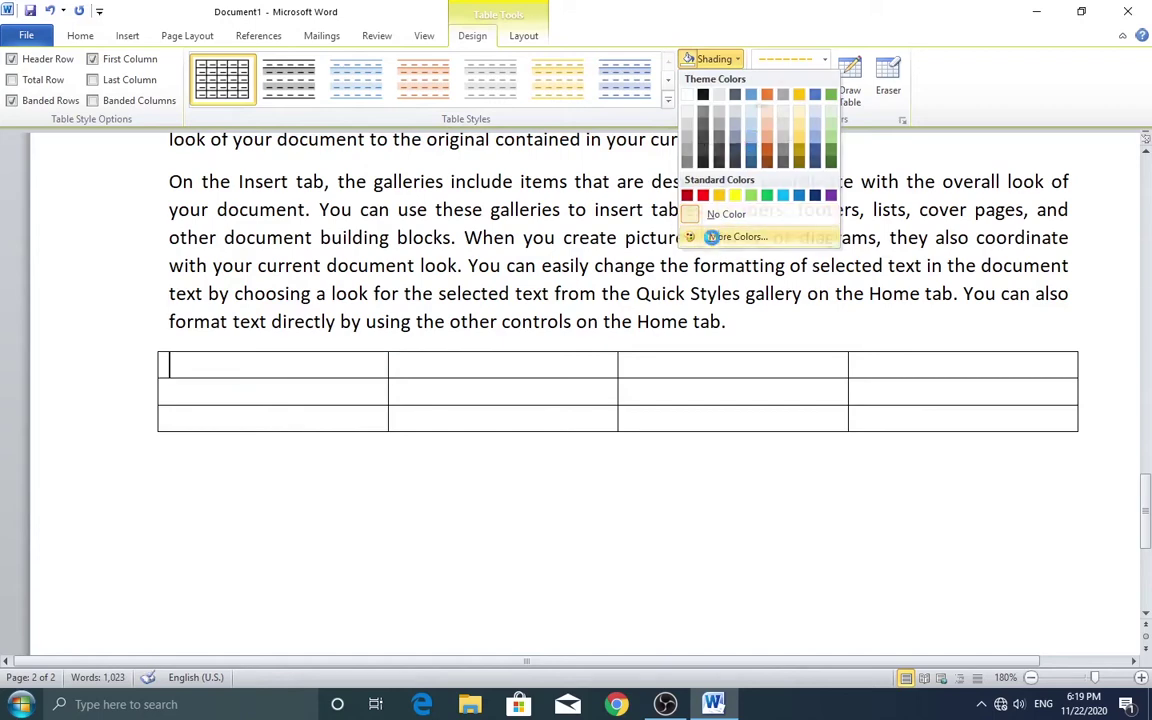
left_click(737, 236)
left_click(522, 228)
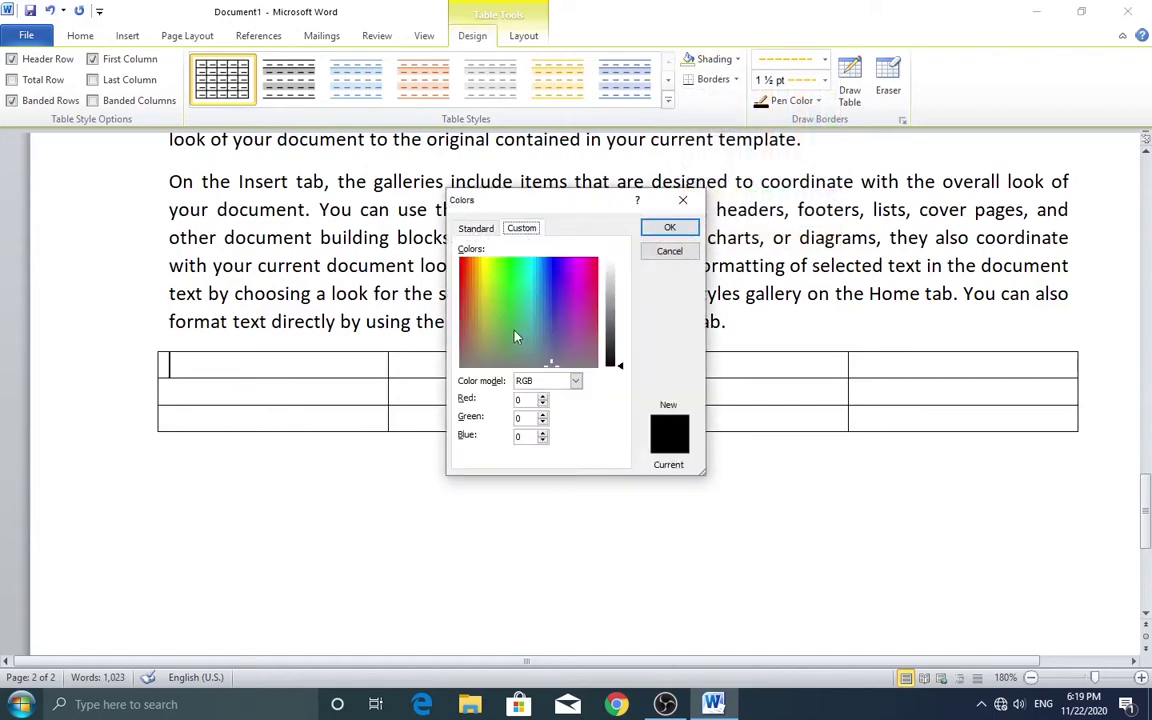
left_click(476, 229)
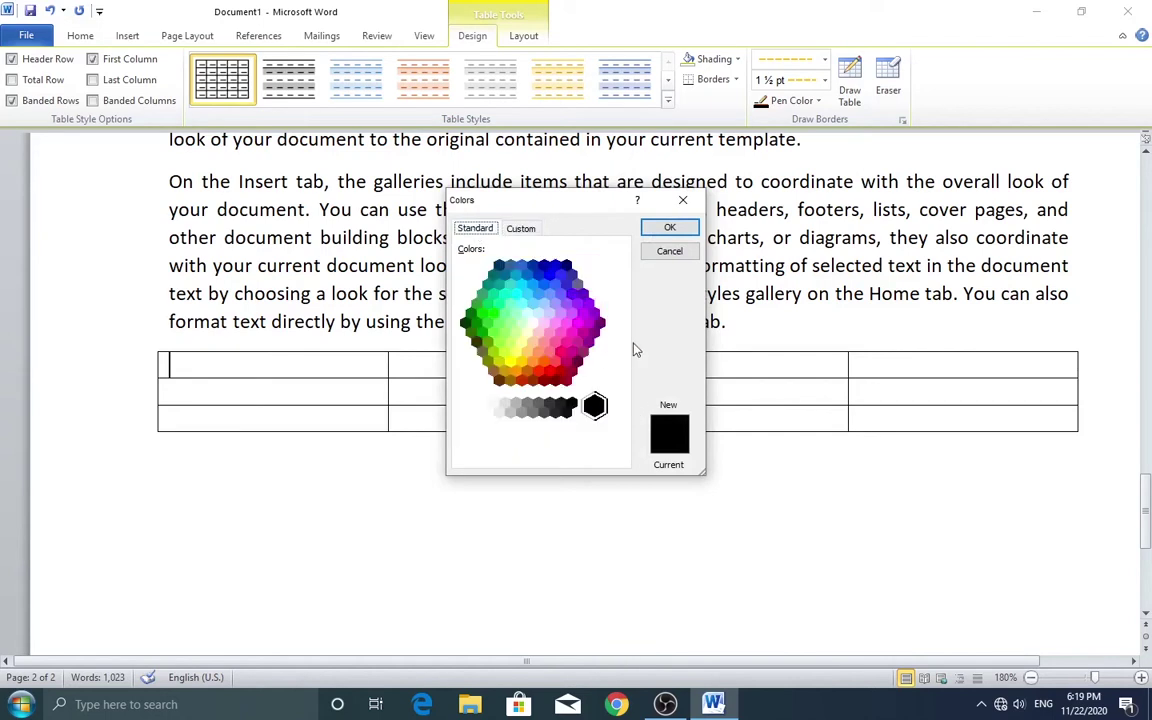
left_click(665, 228)
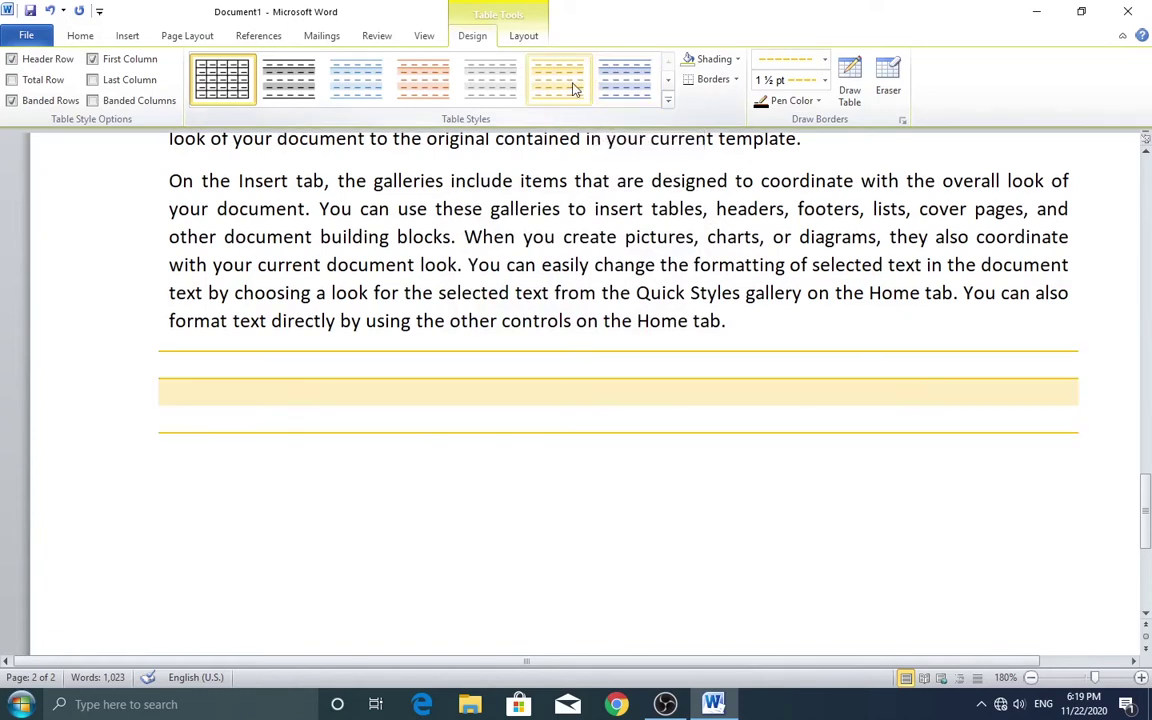
left_click(669, 81)
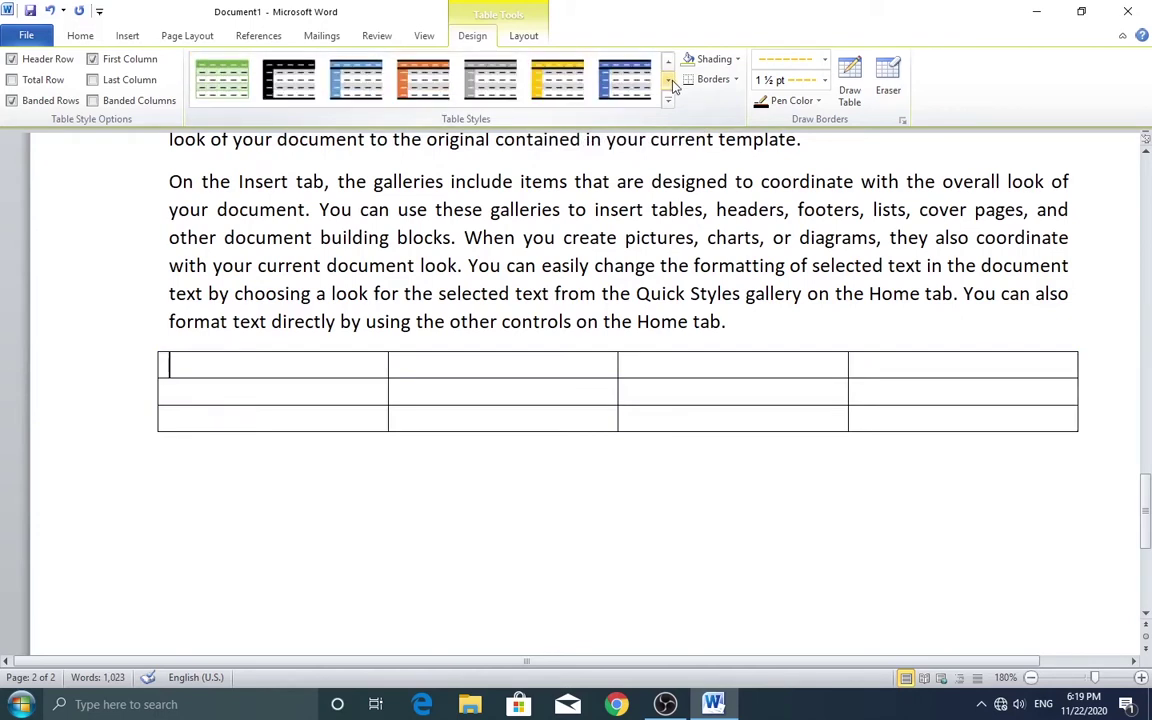
left_click(669, 81)
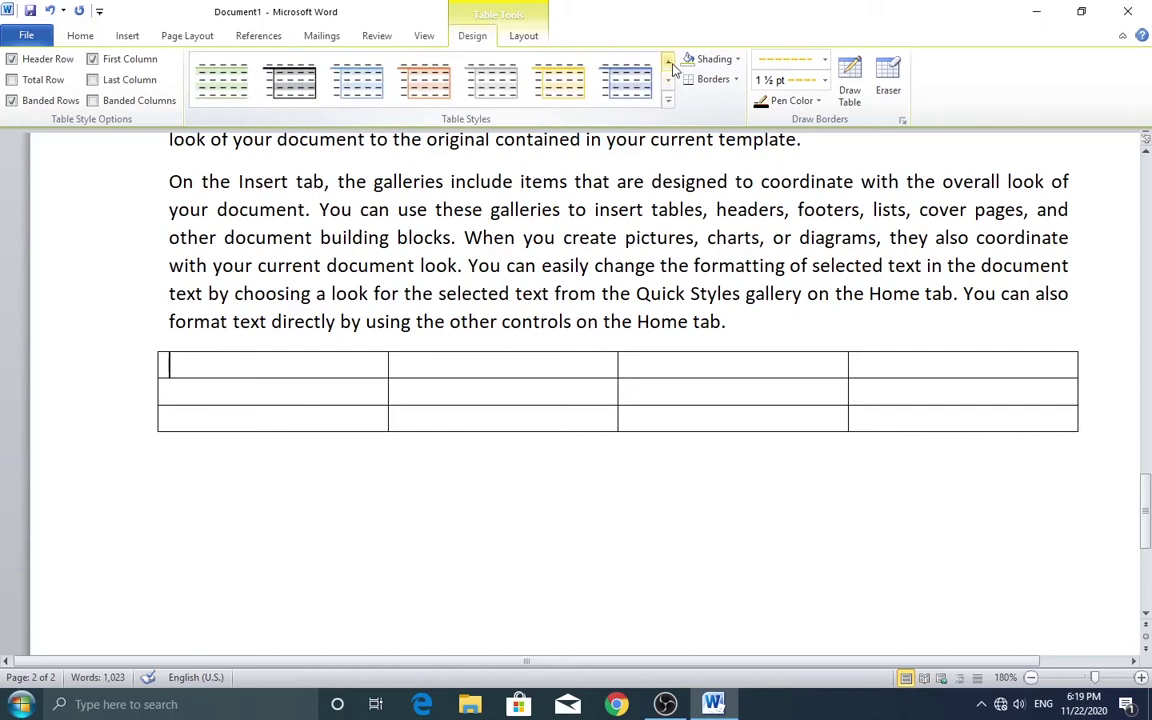
left_click(669, 62)
left_click(669, 62)
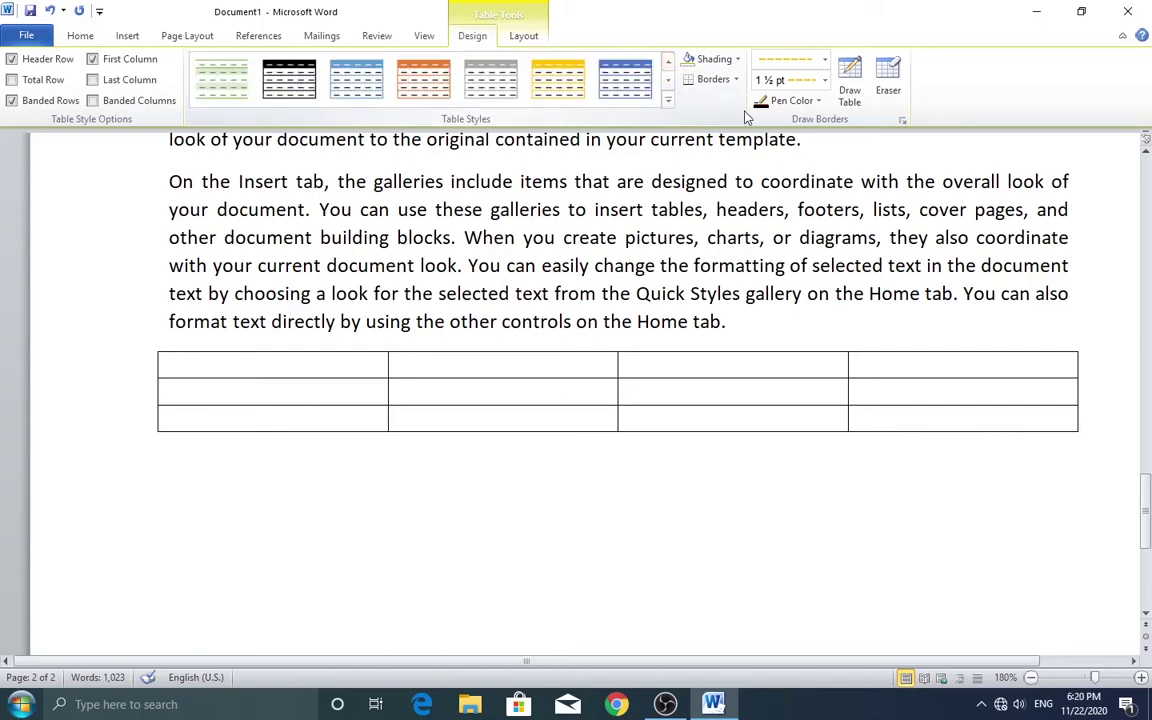
left_click(737, 80)
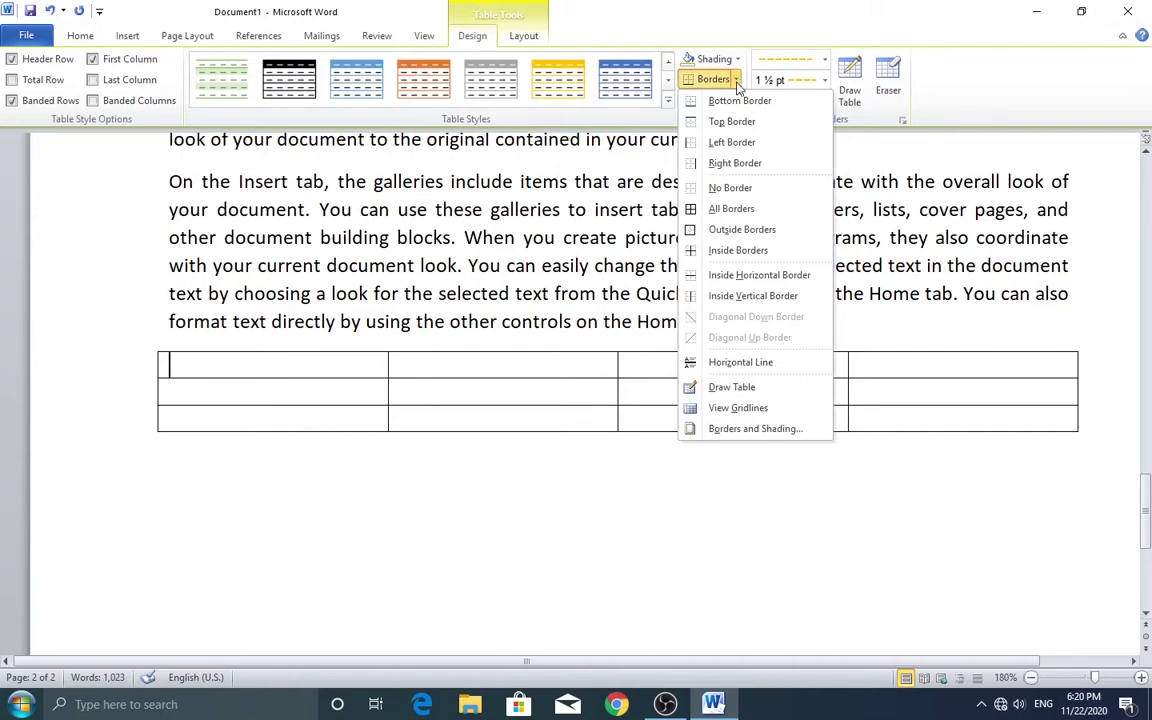
left_click(262, 365)
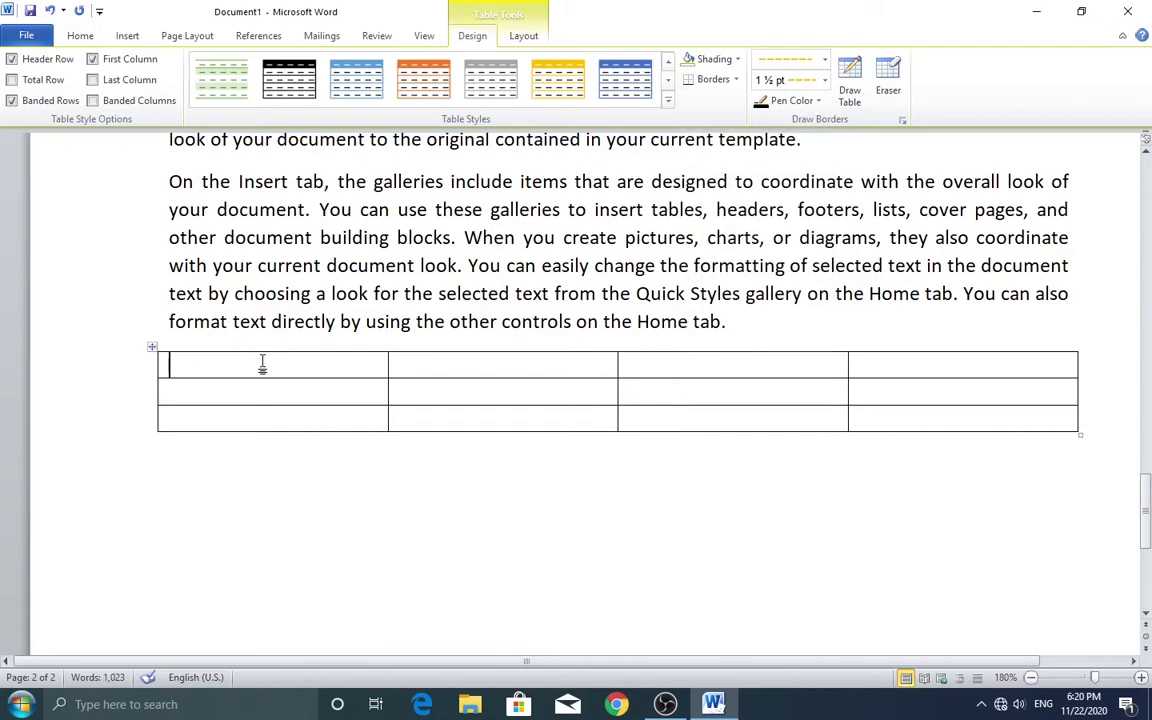
Type the headers No, Name, Last Name and Company across the table's first row
type("no")
type(" Name")
key("Tab")
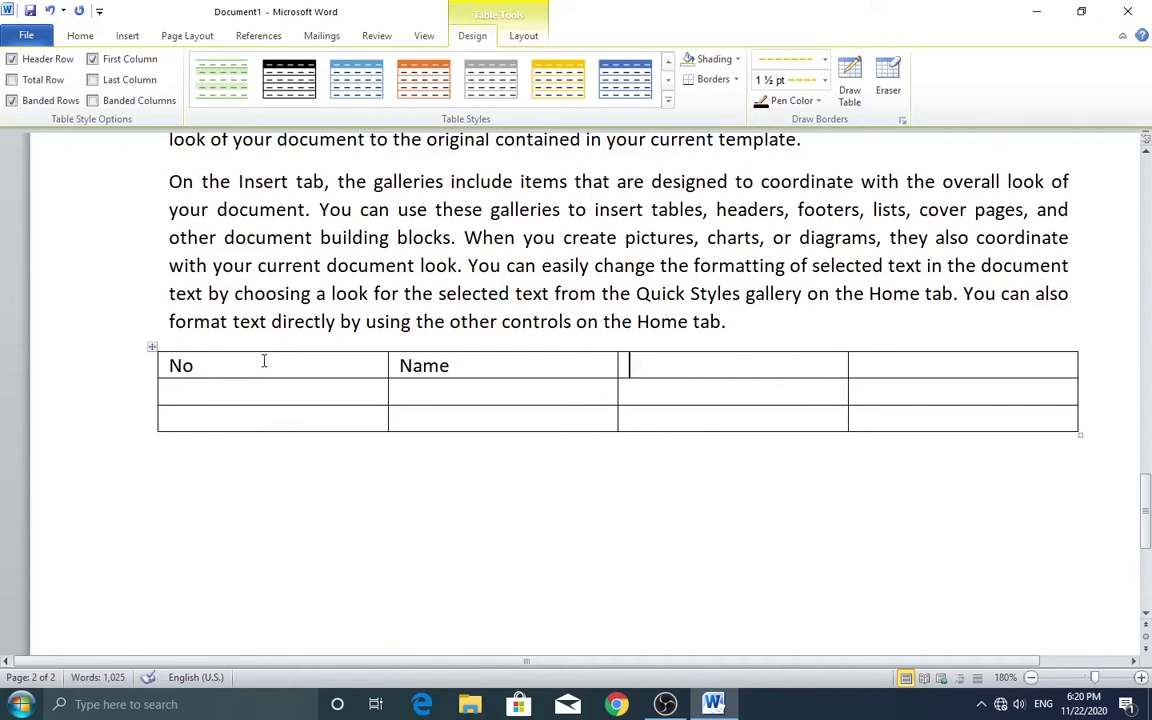
type("Last")
type(" Name")
key("Tab")
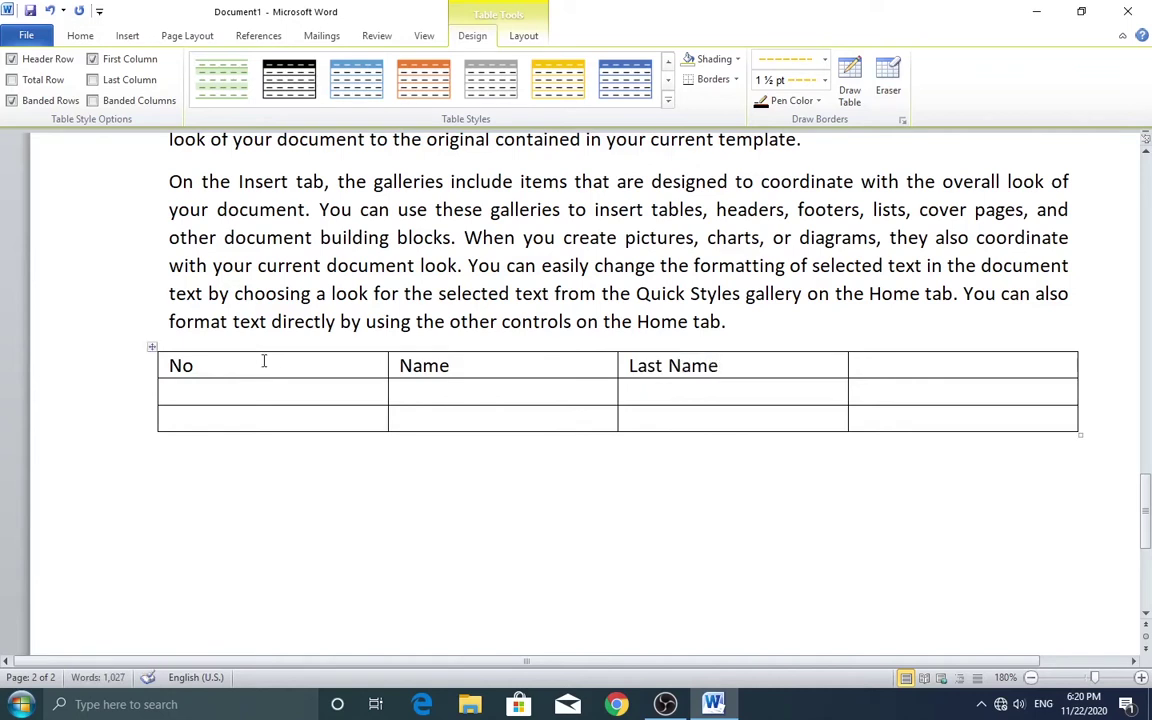
type("Company")
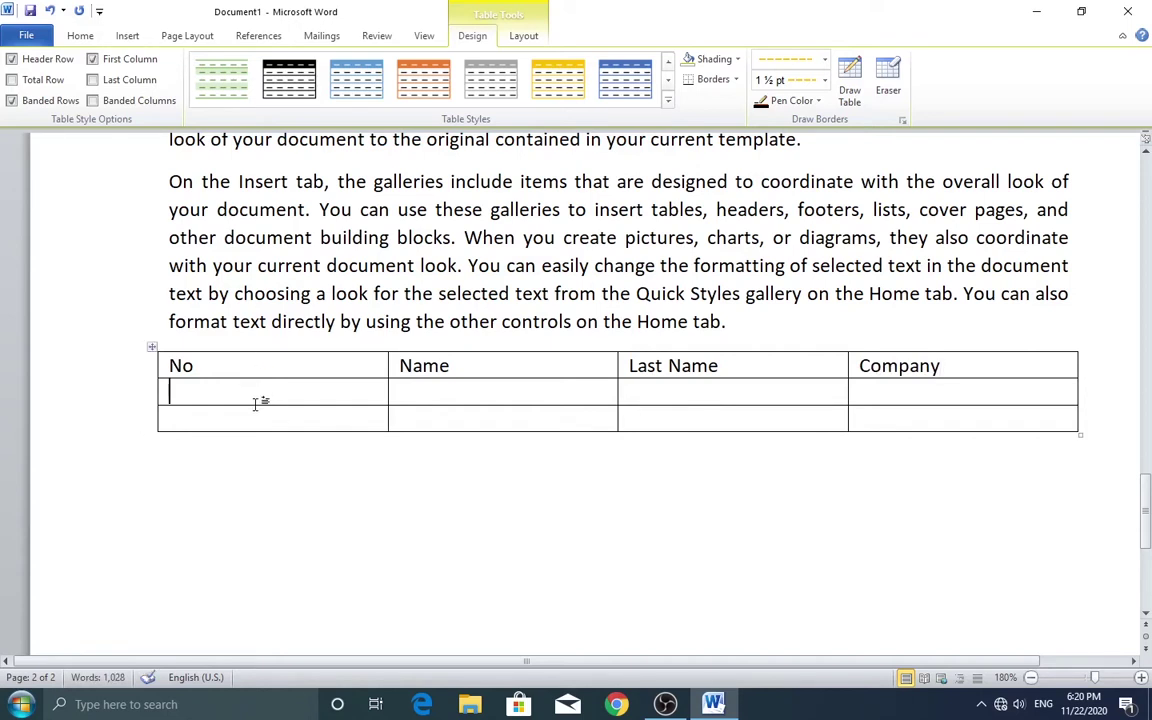
Fill the second row with 01, the person's first and last name, and Sindh Pakistan
left_click(256, 403)
type("01")
key("Tab")
type("Mu")
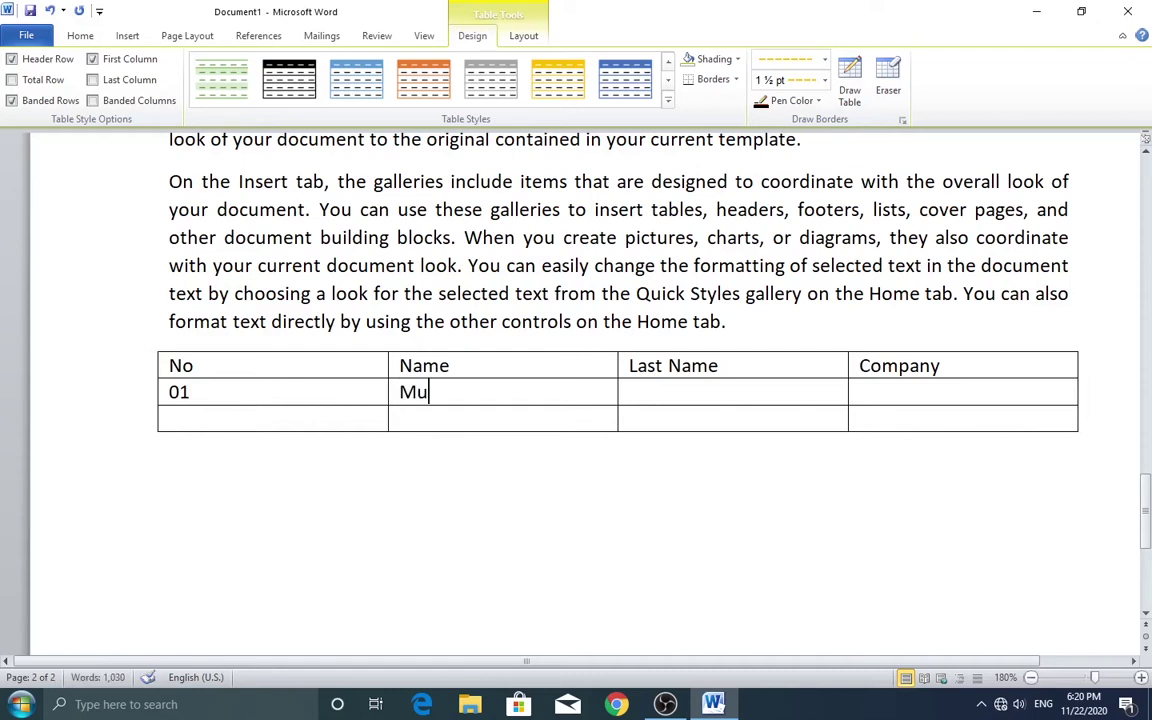
type("hammad")
key("Tab")
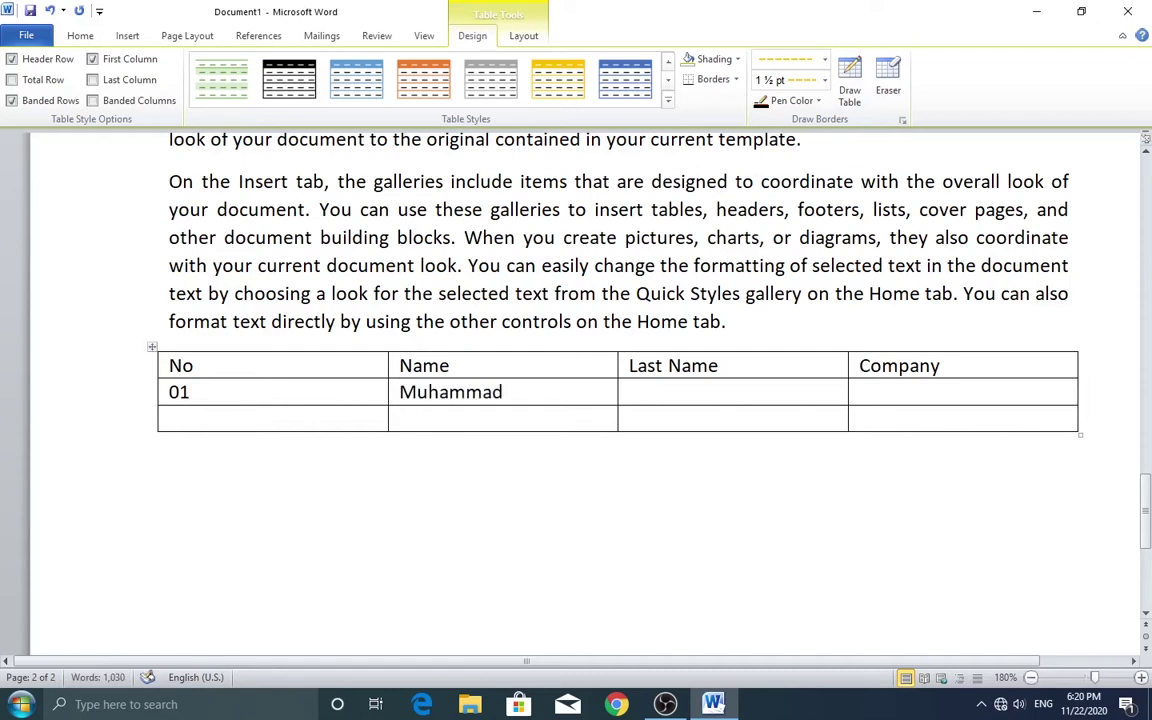
type("Ali")
key("Tab")
type("Sindh Paki")
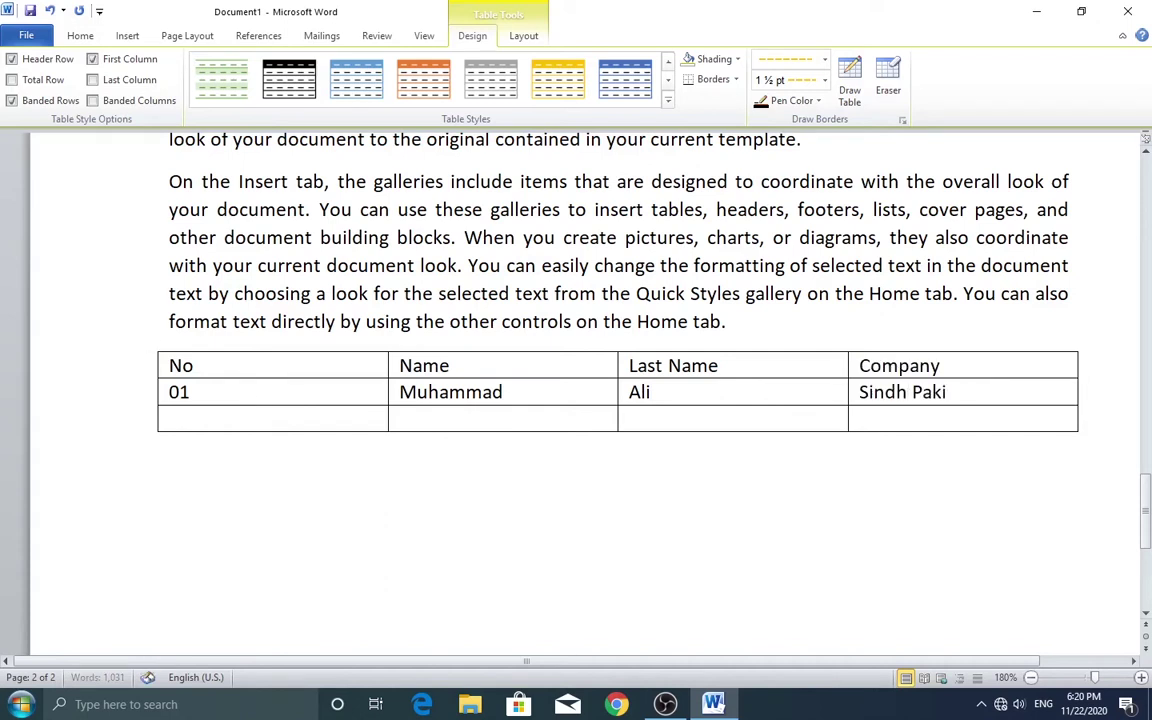
type("stan")
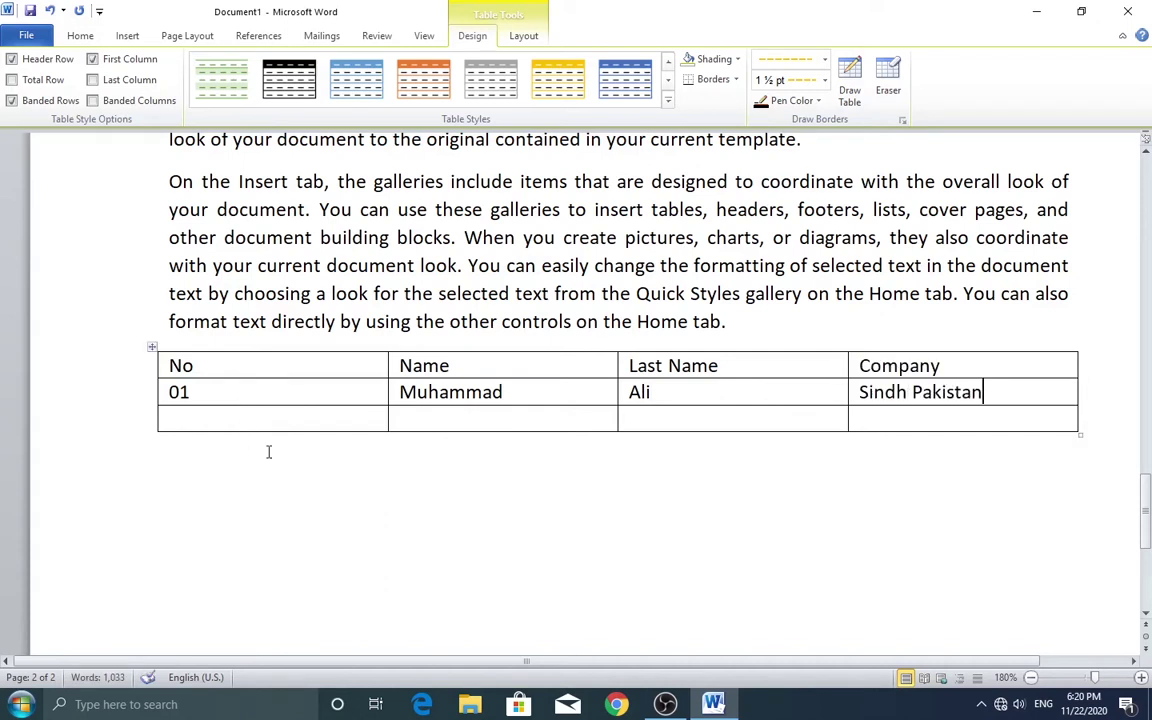
Move through the empty third-row cells, ending in Last Name, and show Table Tools Layout
left_click(244, 419)
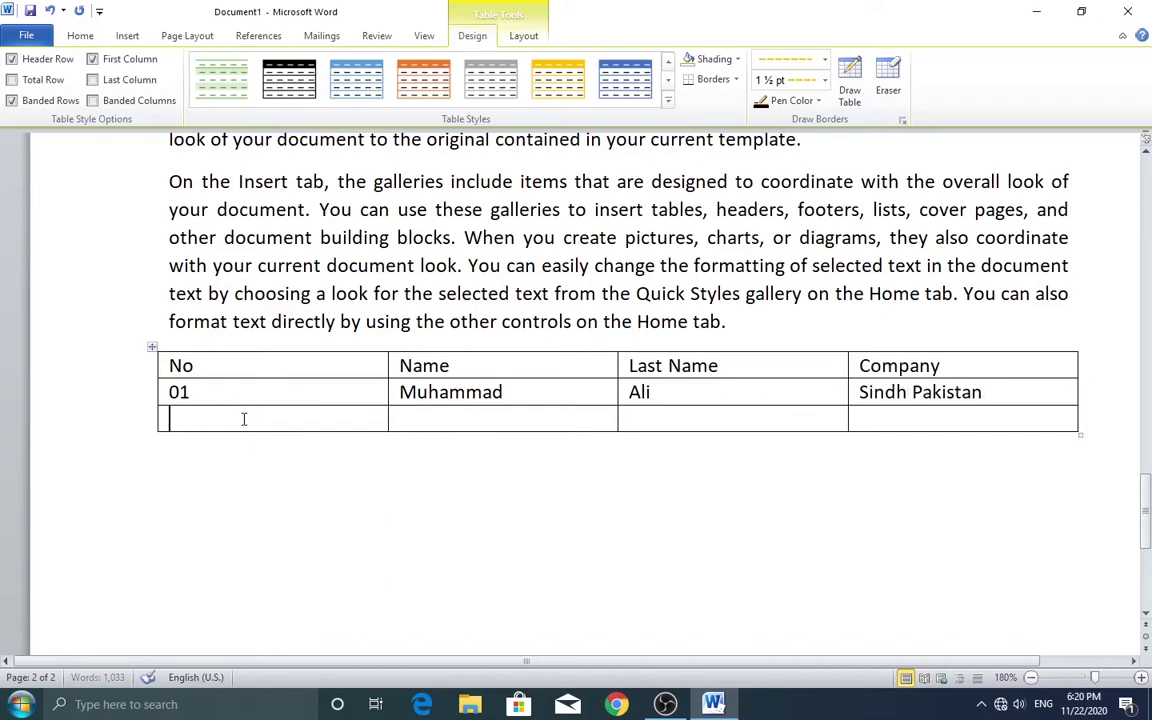
left_click(474, 414)
left_click(678, 416)
left_click(924, 419)
left_click(762, 419)
left_click(524, 36)
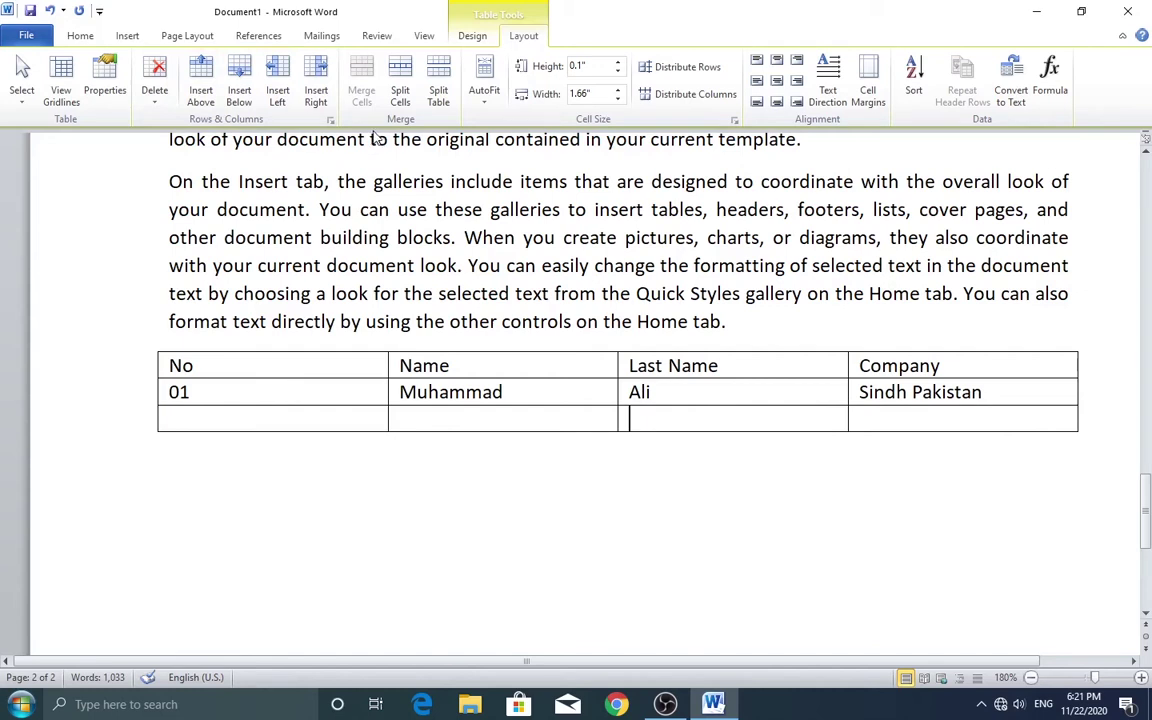
Insert a column right of Last Name and head it Designation
left_click(316, 78)
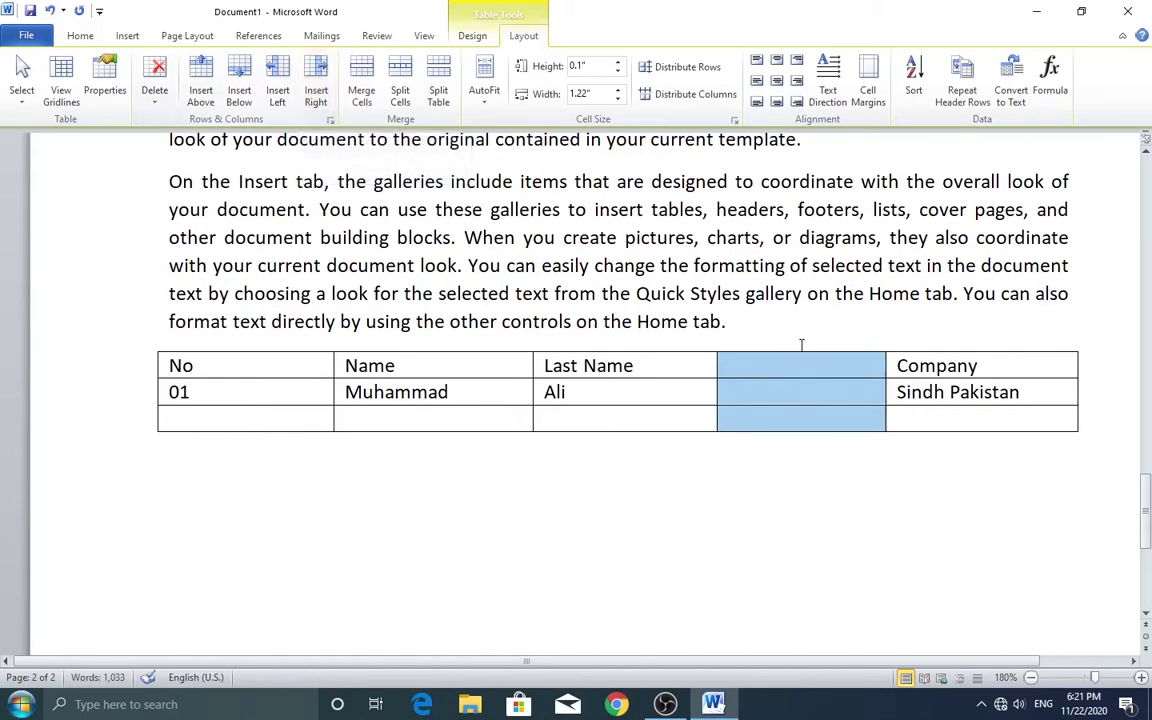
left_click(795, 376)
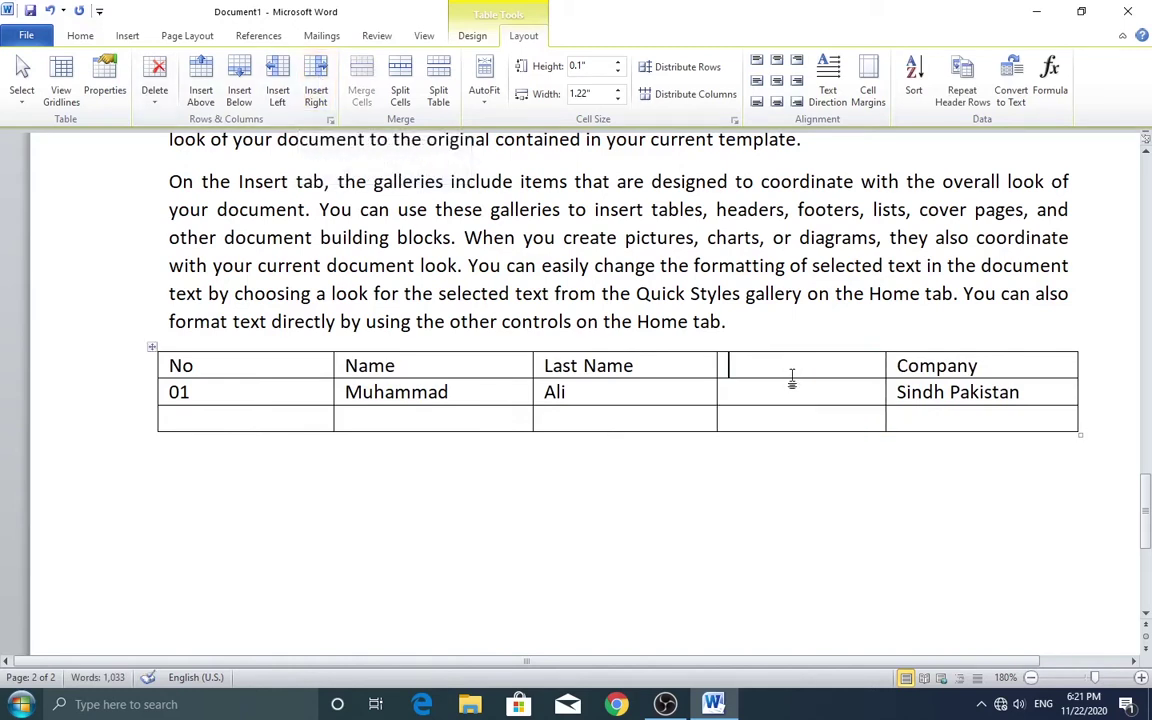
type("Desi")
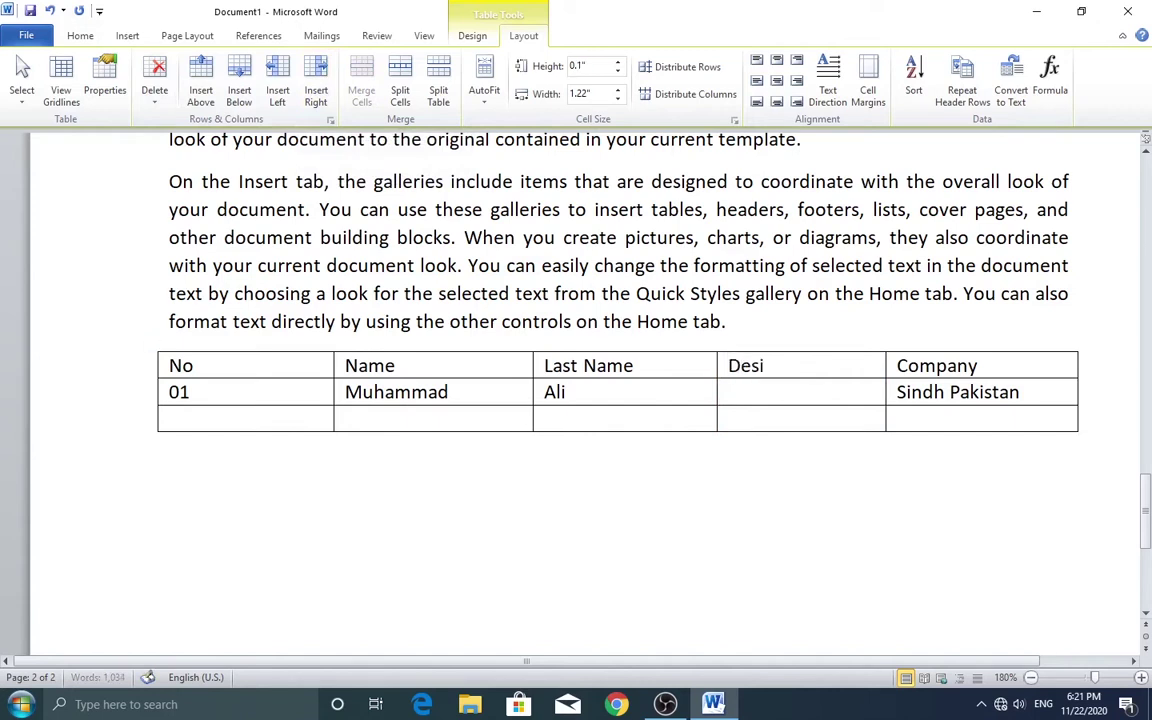
type("gnation")
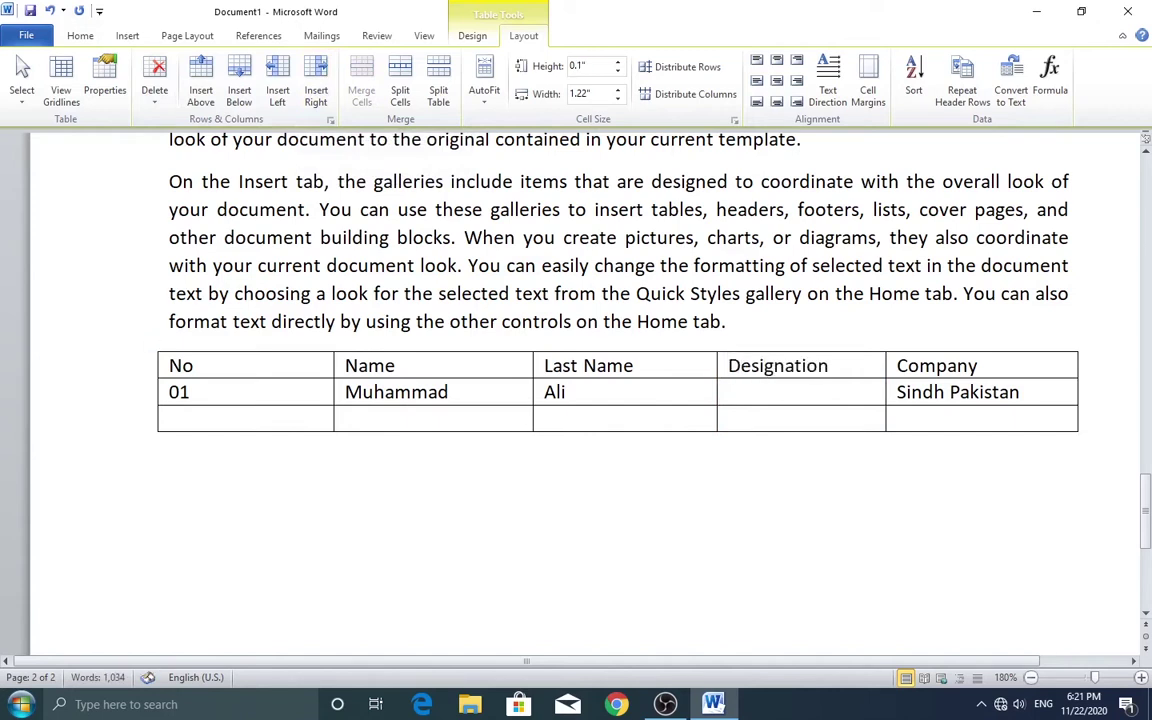
Enter Graphic Designers in the first Designation cell, fixing the misspelling with the suggested Designers
left_click(790, 381)
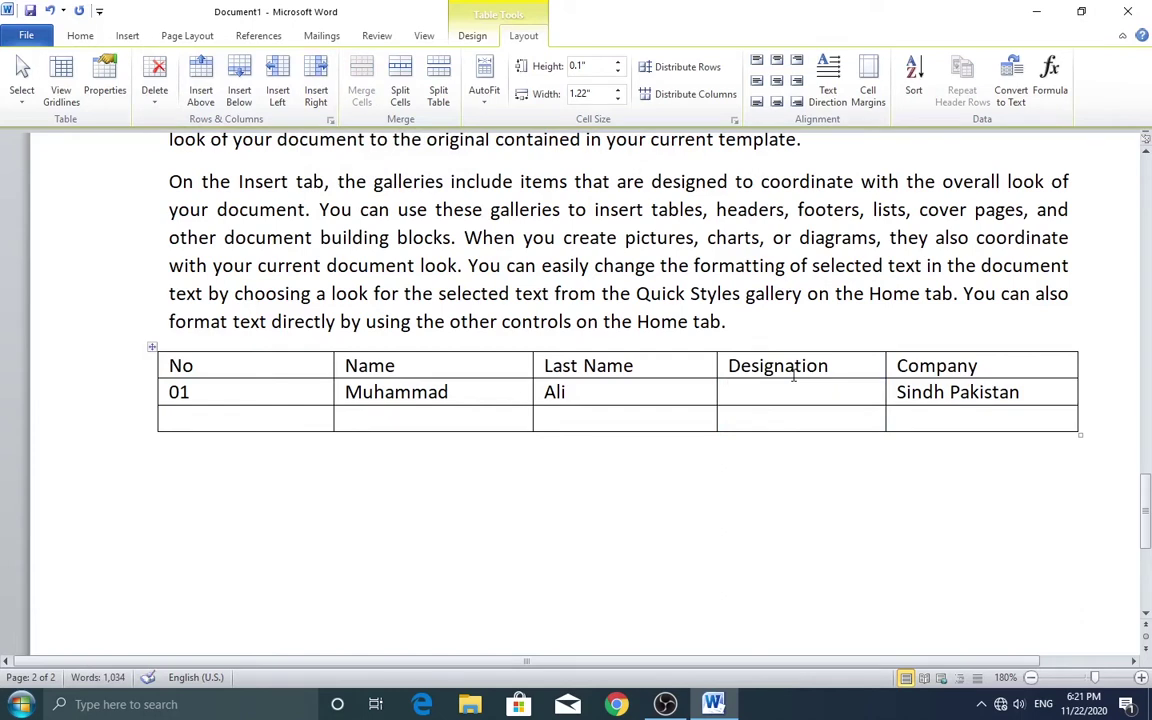
type("Gr")
type("aphic Desighner")
key("BackSpace")
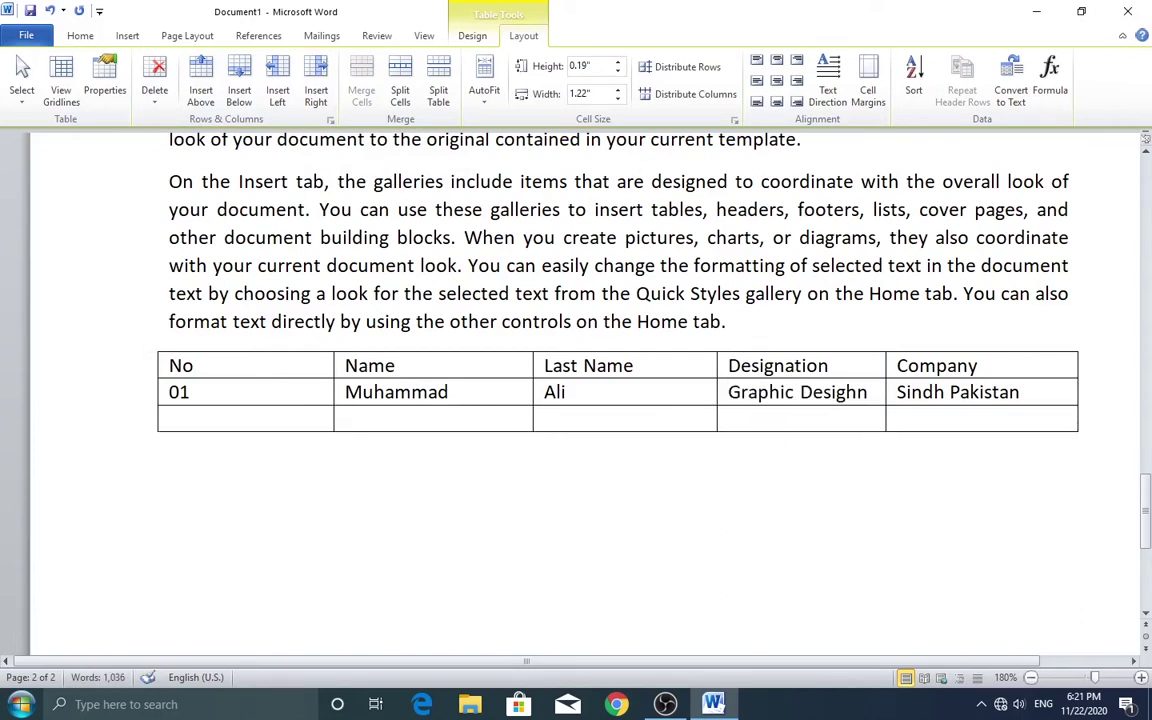
type("rs")
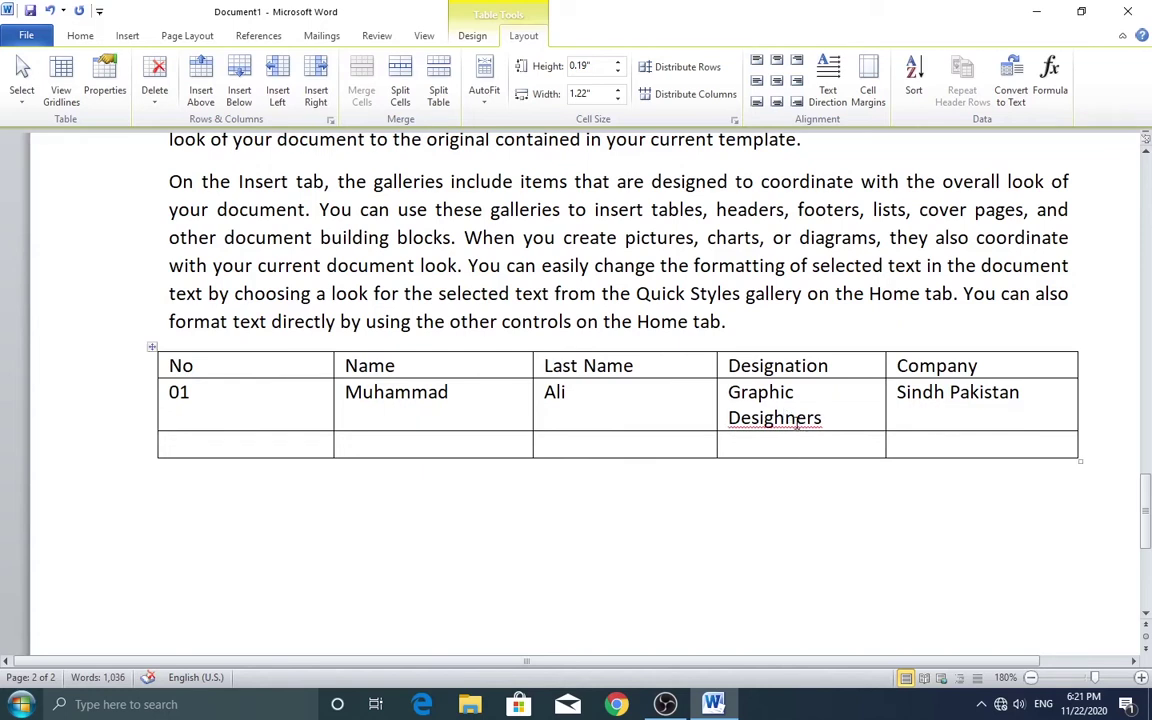
left_click(797, 418)
right_click(797, 420)
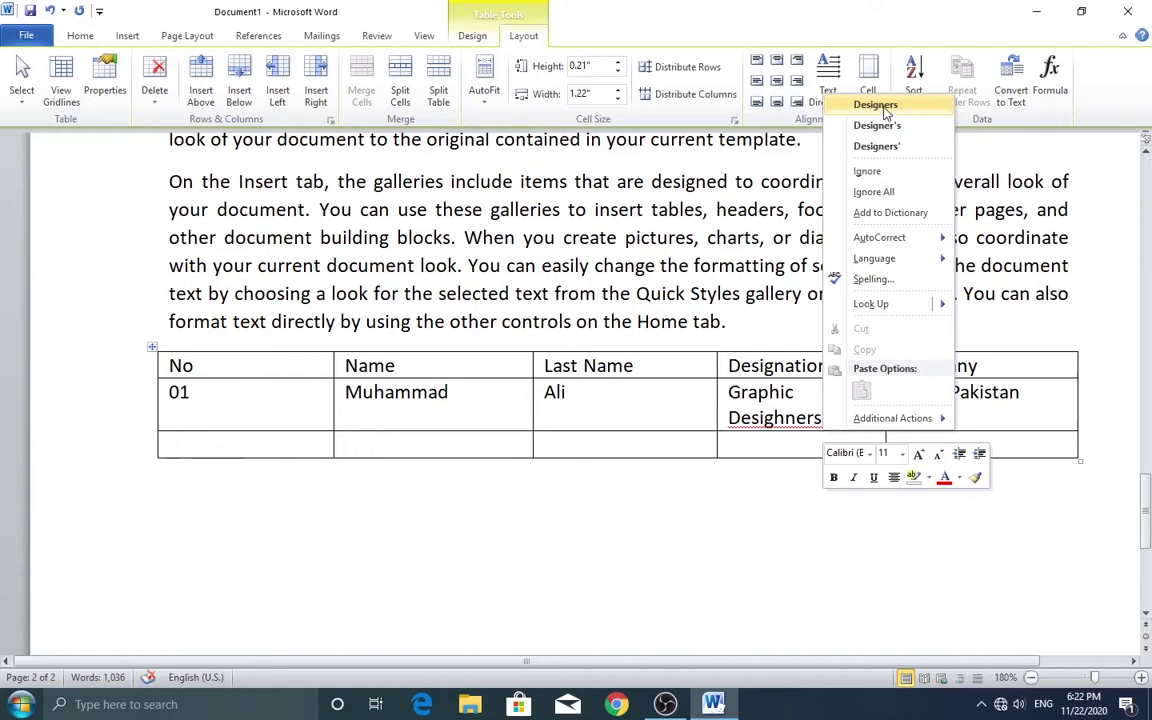
left_click(884, 108)
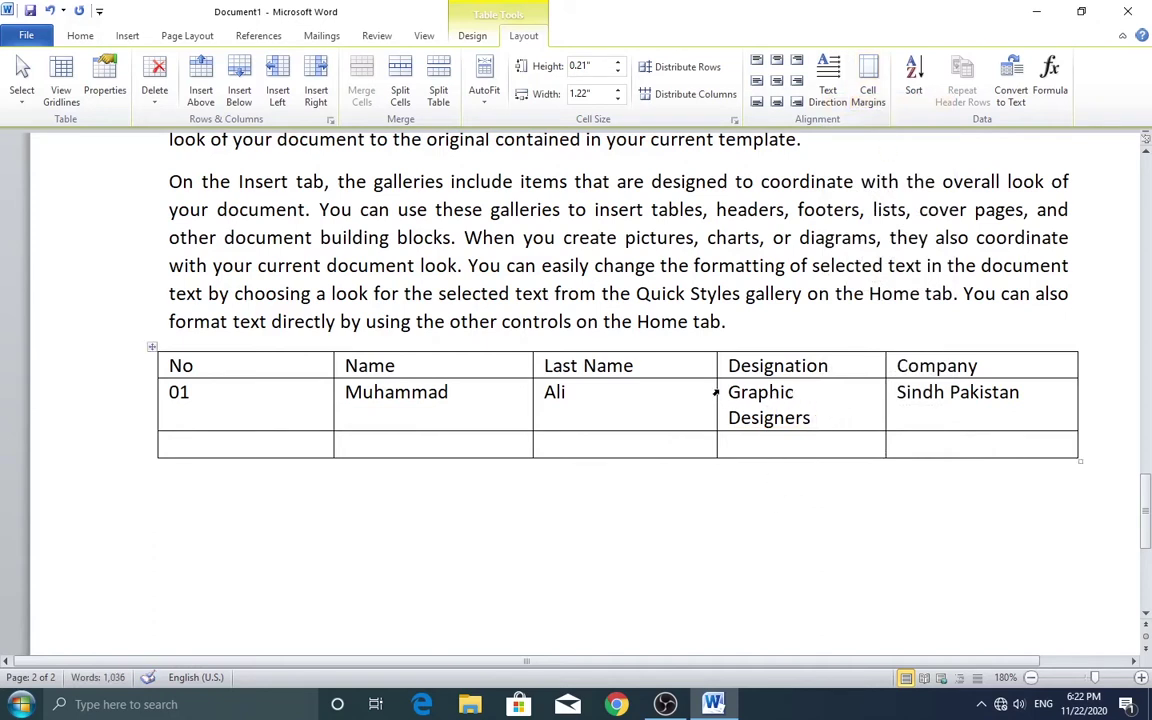
left_click_drag(728, 392, 820, 420)
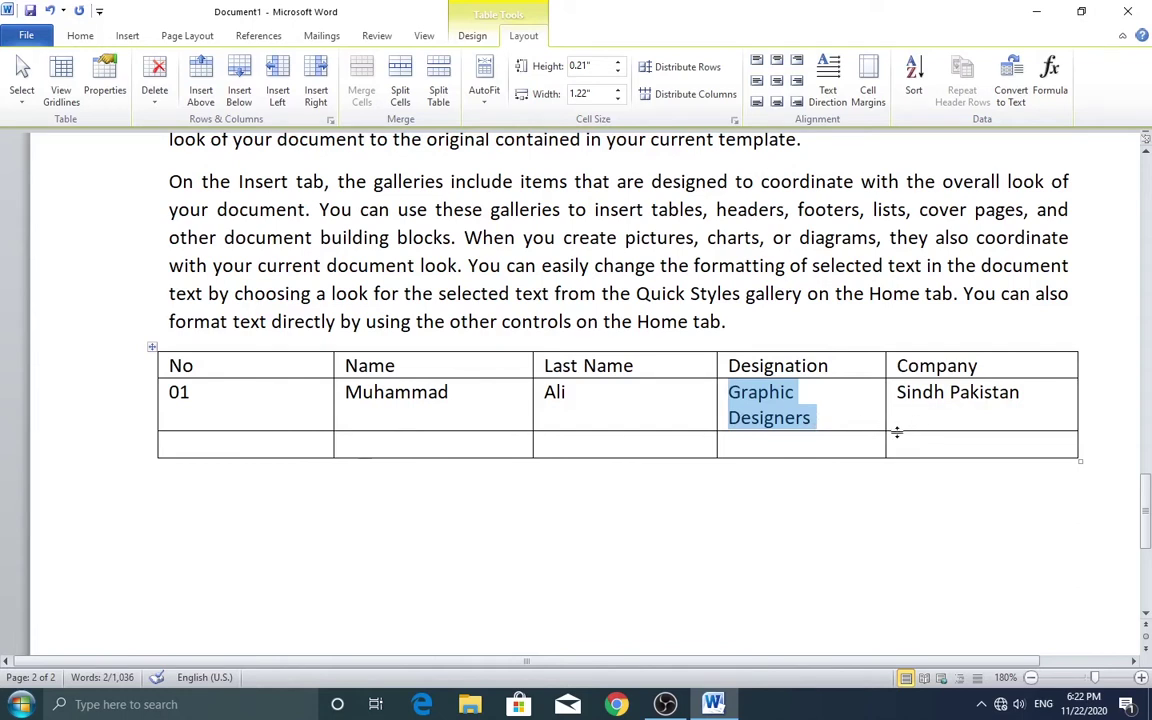
Shrink the Graphic Designers text to font size 10 so it fits on one line
left_click(80, 36)
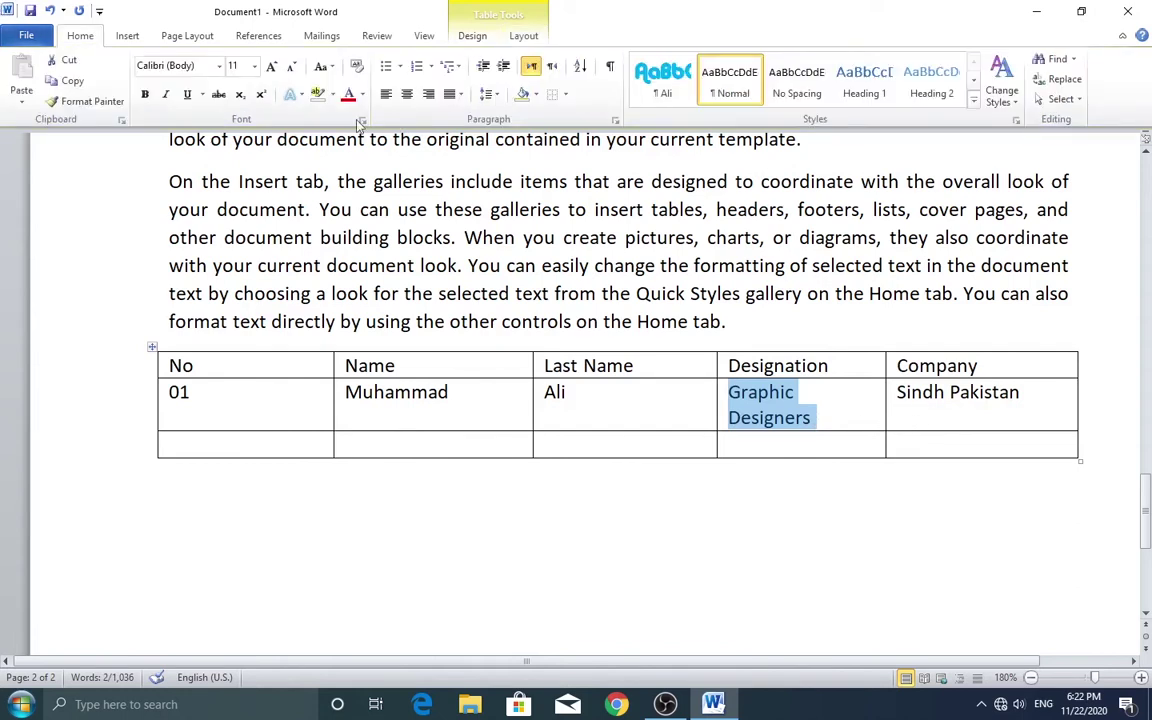
left_click(291, 67)
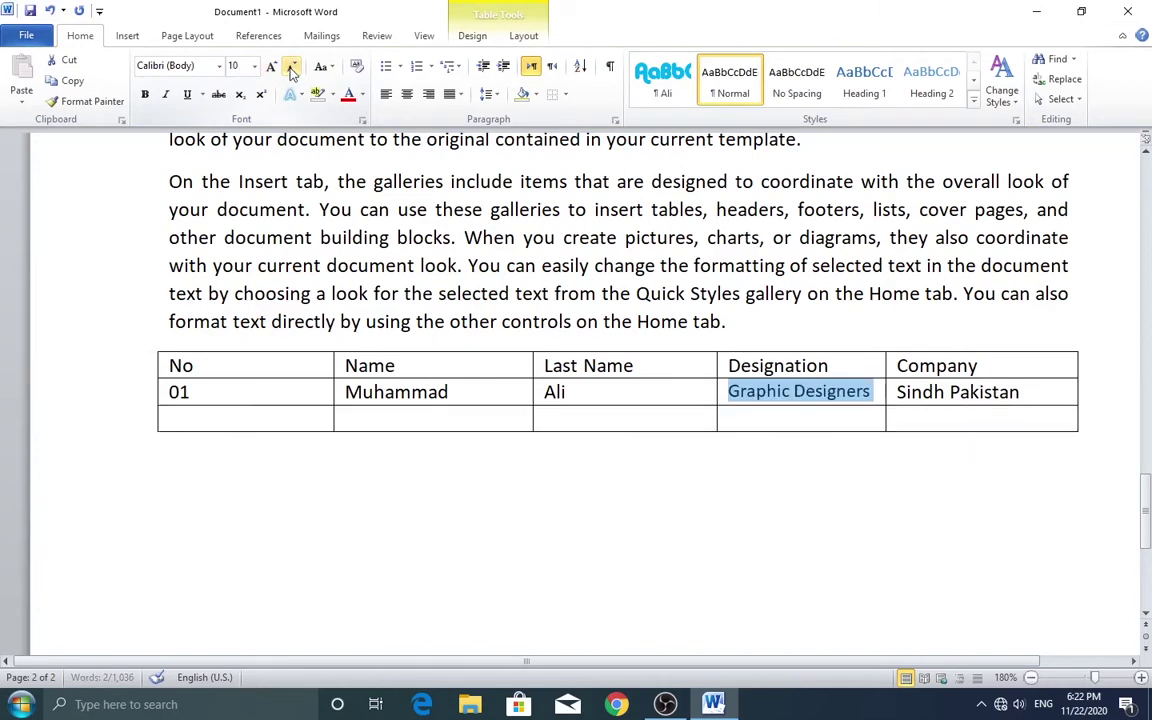
left_click(865, 393)
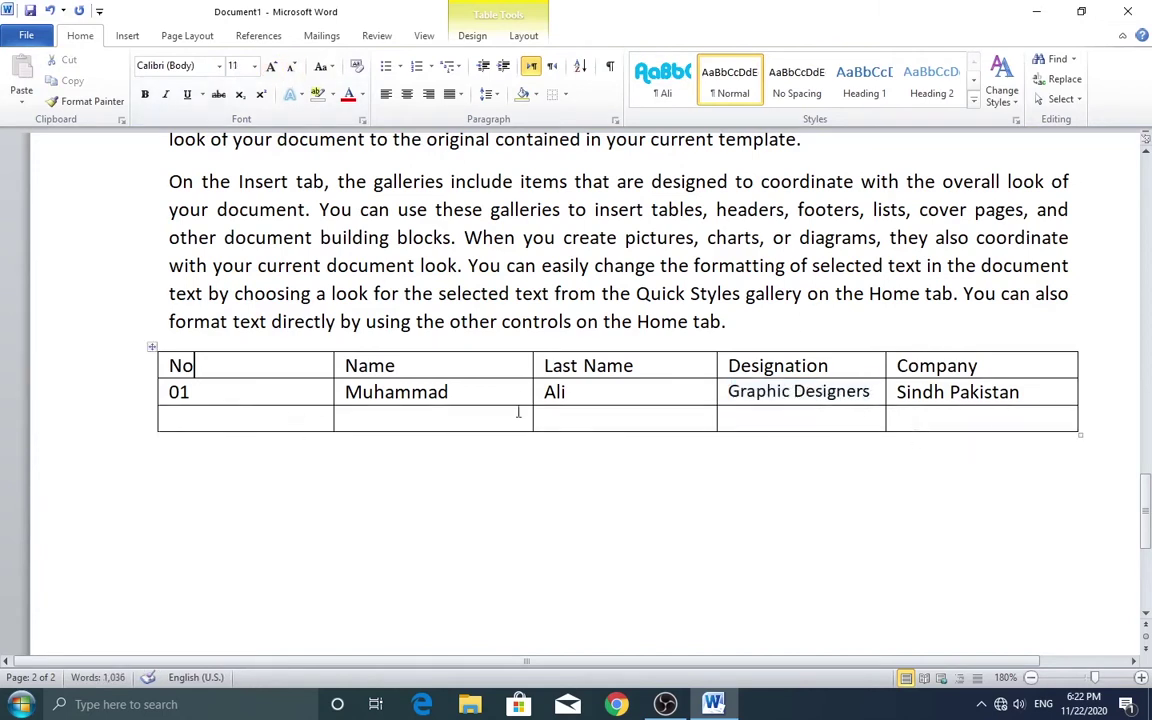
left_click(740, 323)
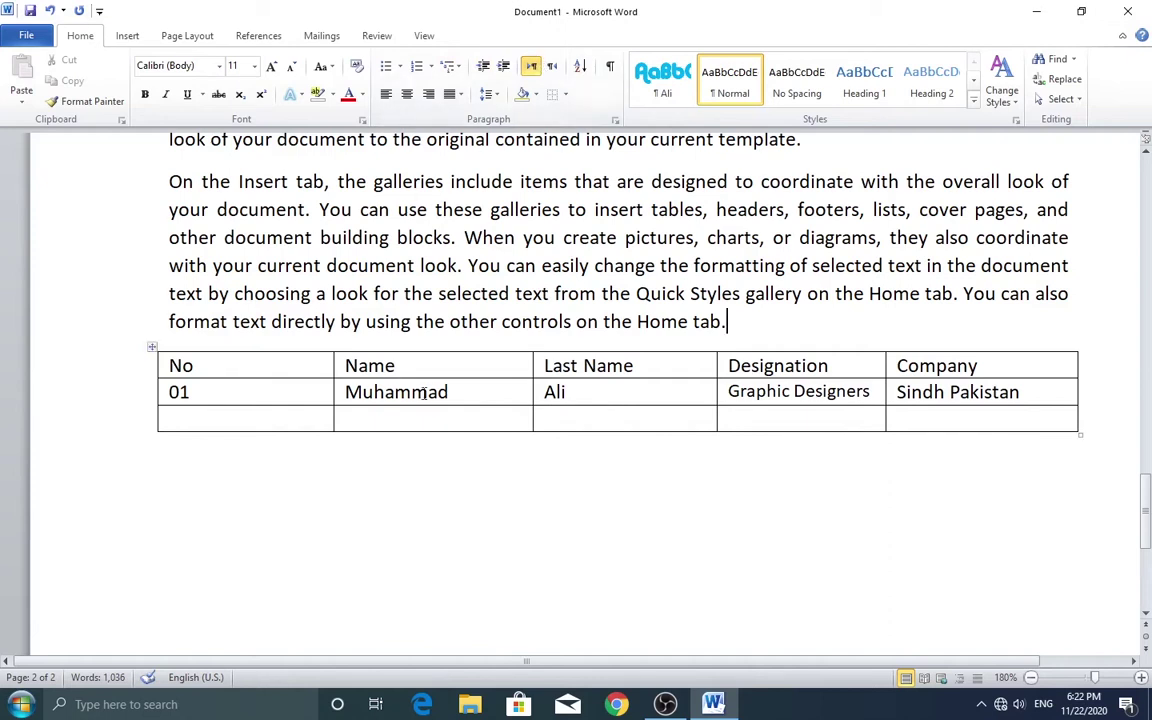
Put the caret back in the table's header row and bring up the table style designs
left_click(456, 391)
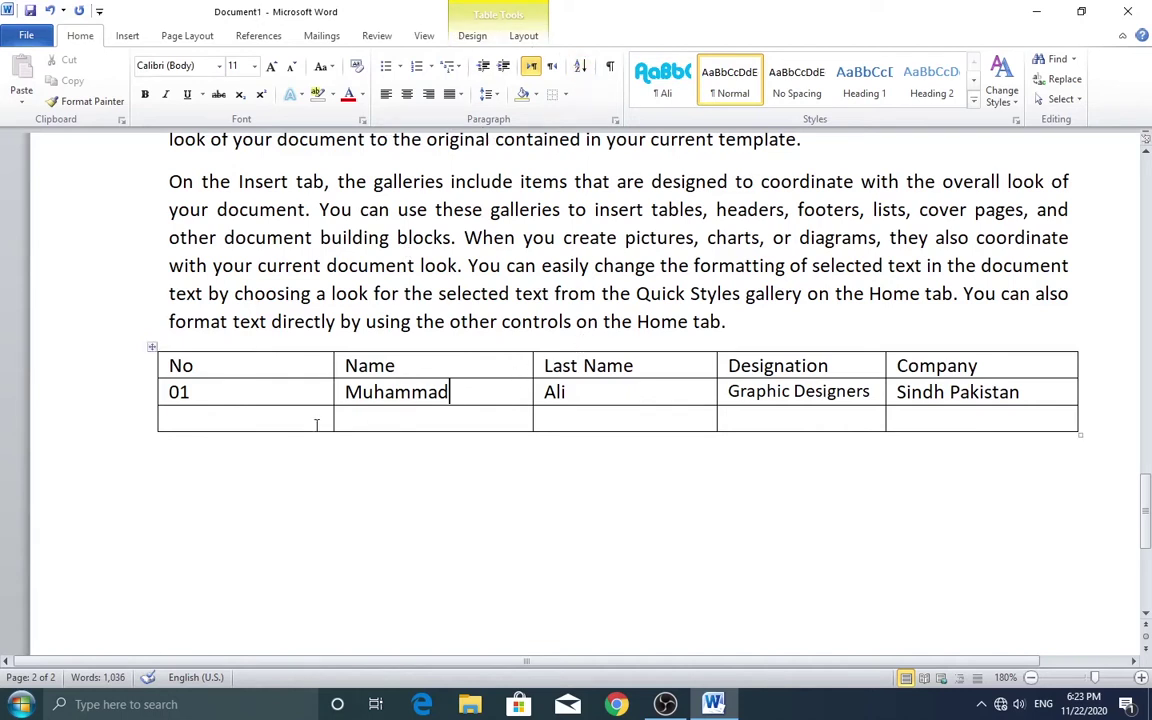
left_click(226, 347)
left_click(222, 372)
left_click(470, 38)
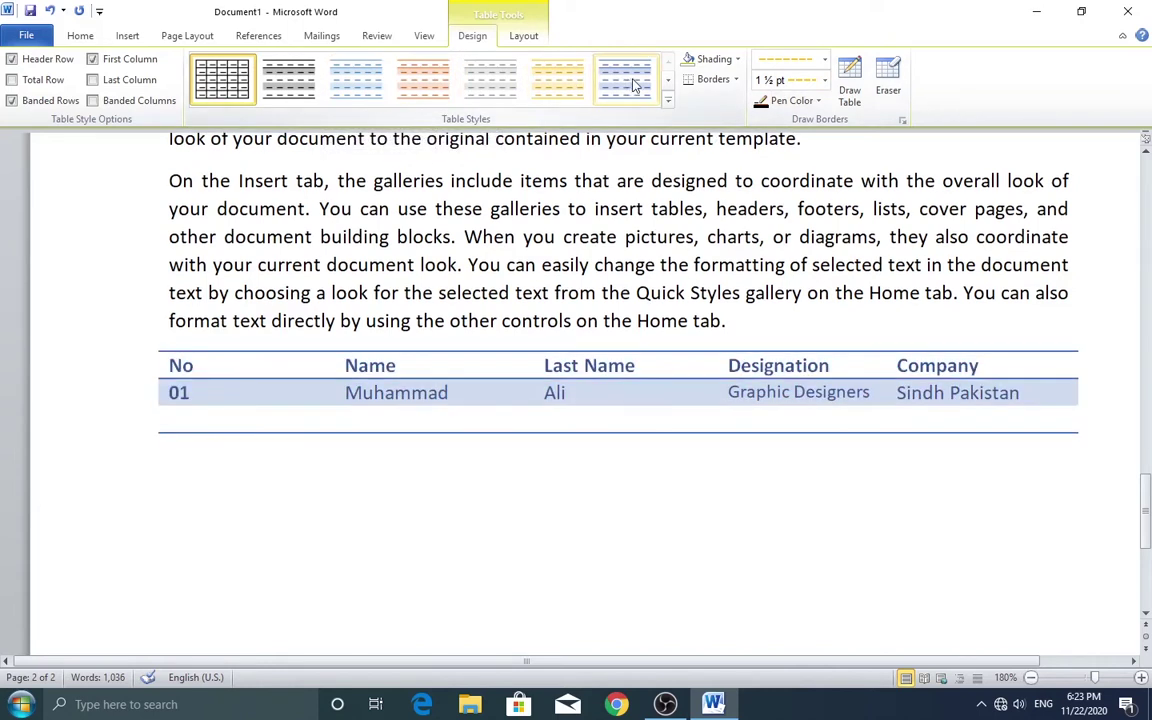
Apply the orange Light List - Accent 2 table style, then select the header row
left_click(668, 82)
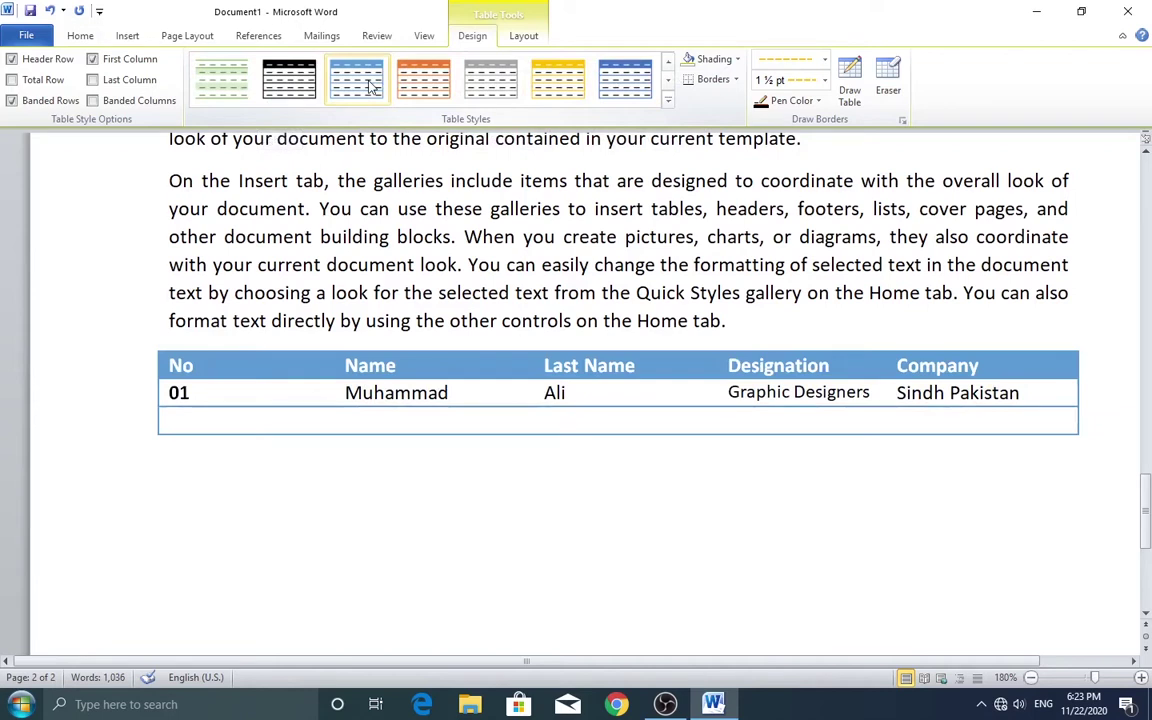
left_click(425, 90)
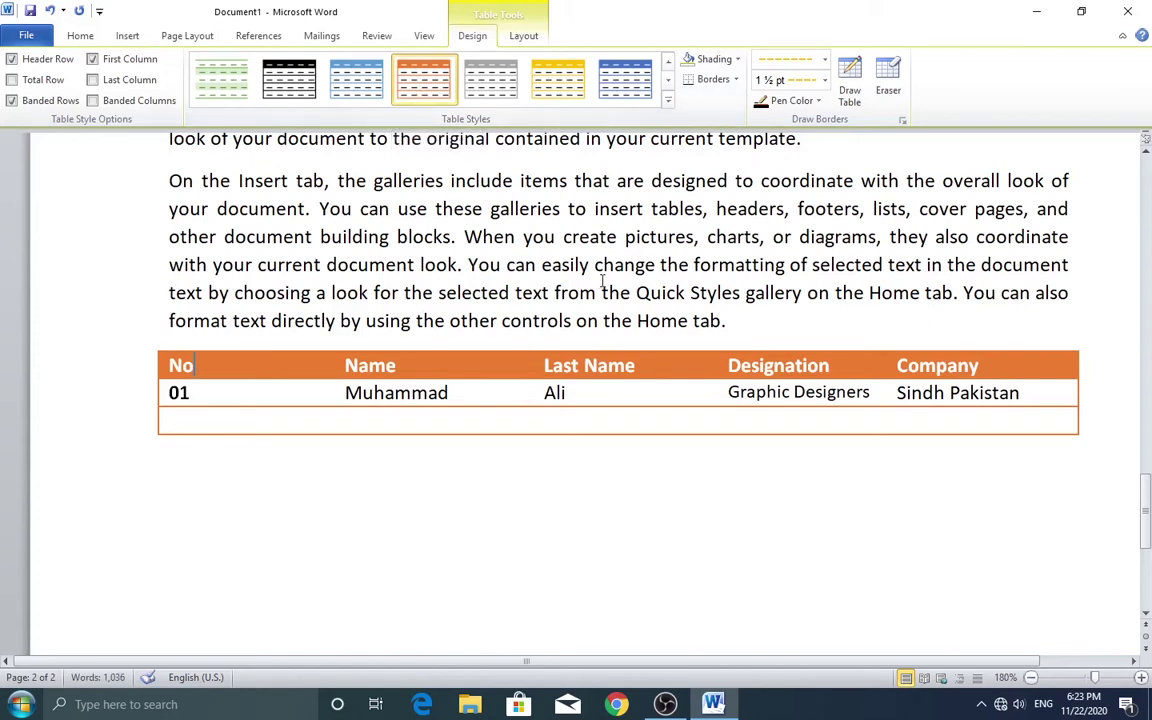
left_click(529, 36)
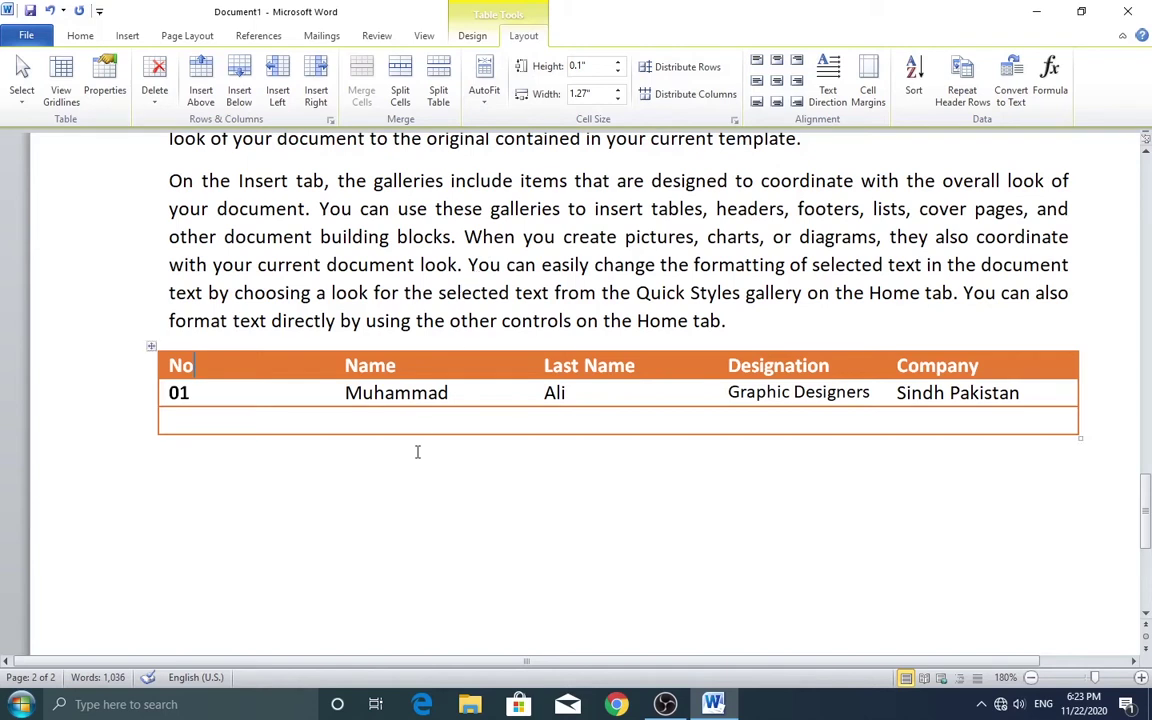
left_click_drag(168, 365, 995, 364)
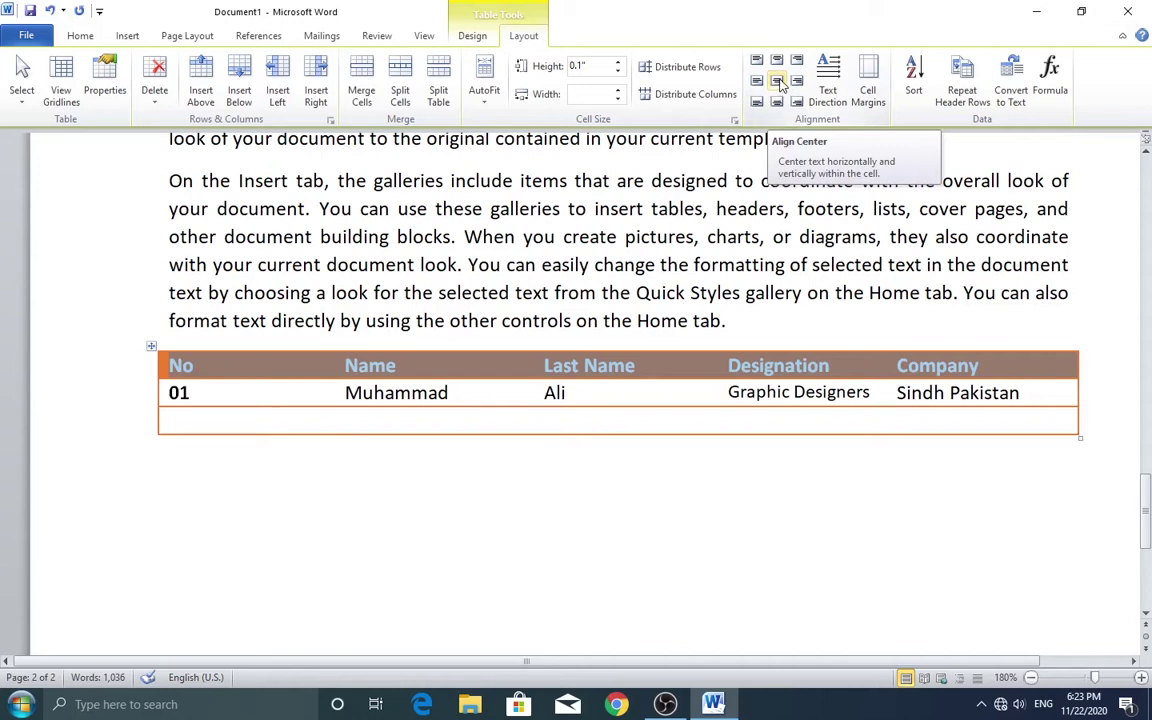
Align Center the header row labels and the 01 entry within their cells
left_click(777, 82)
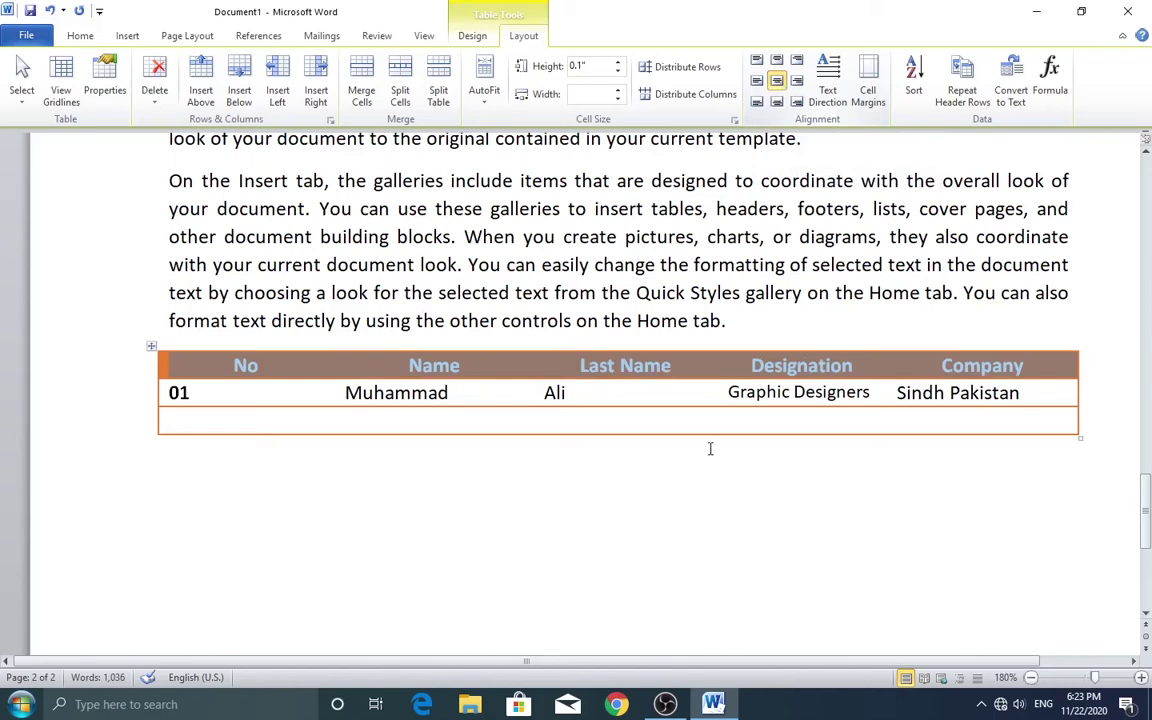
left_click(607, 365)
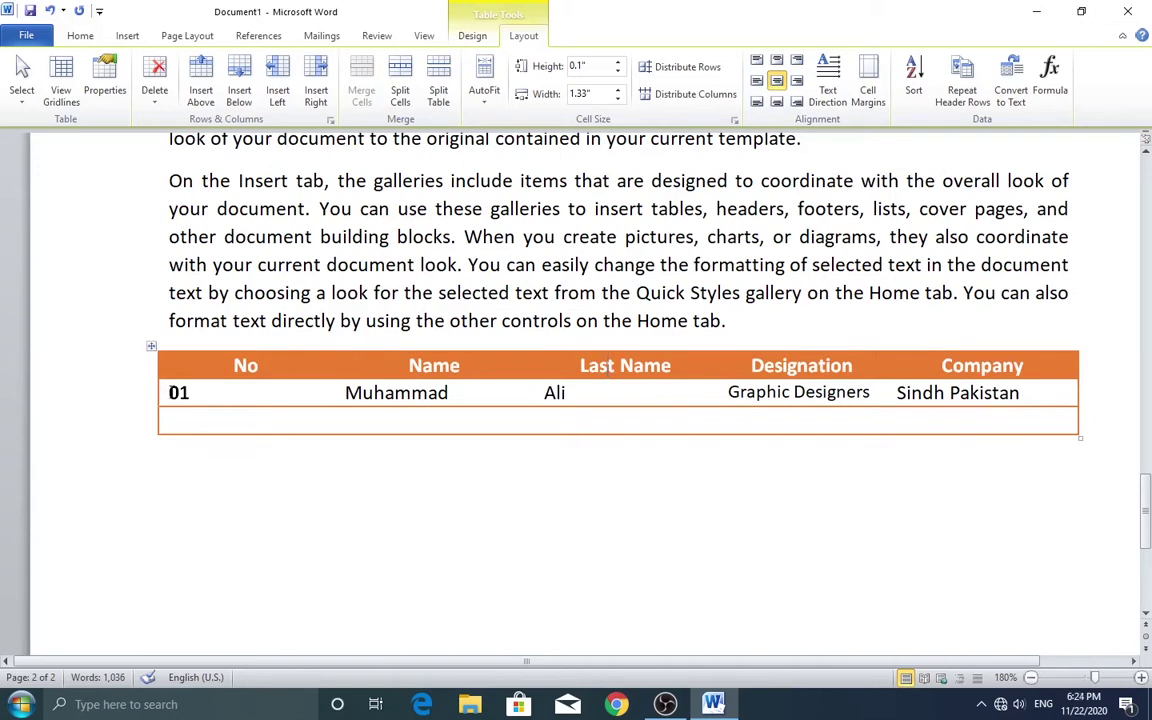
left_click(168, 393)
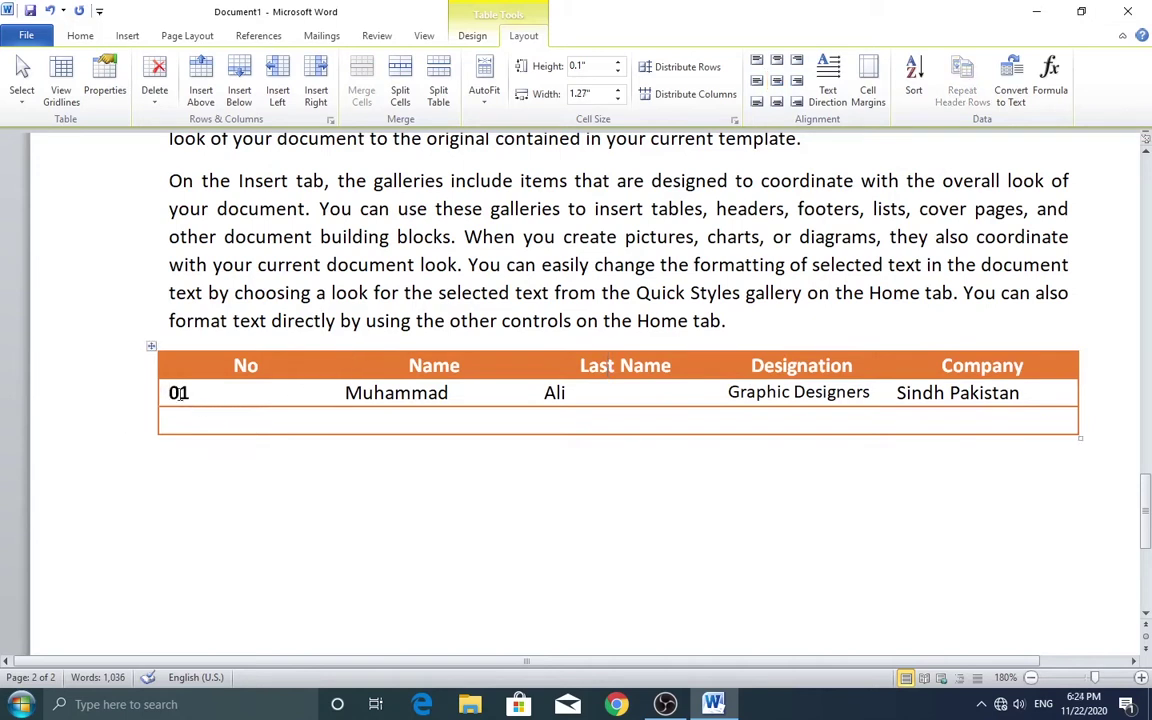
left_click_drag(170, 393, 196, 393)
left_click(776, 81)
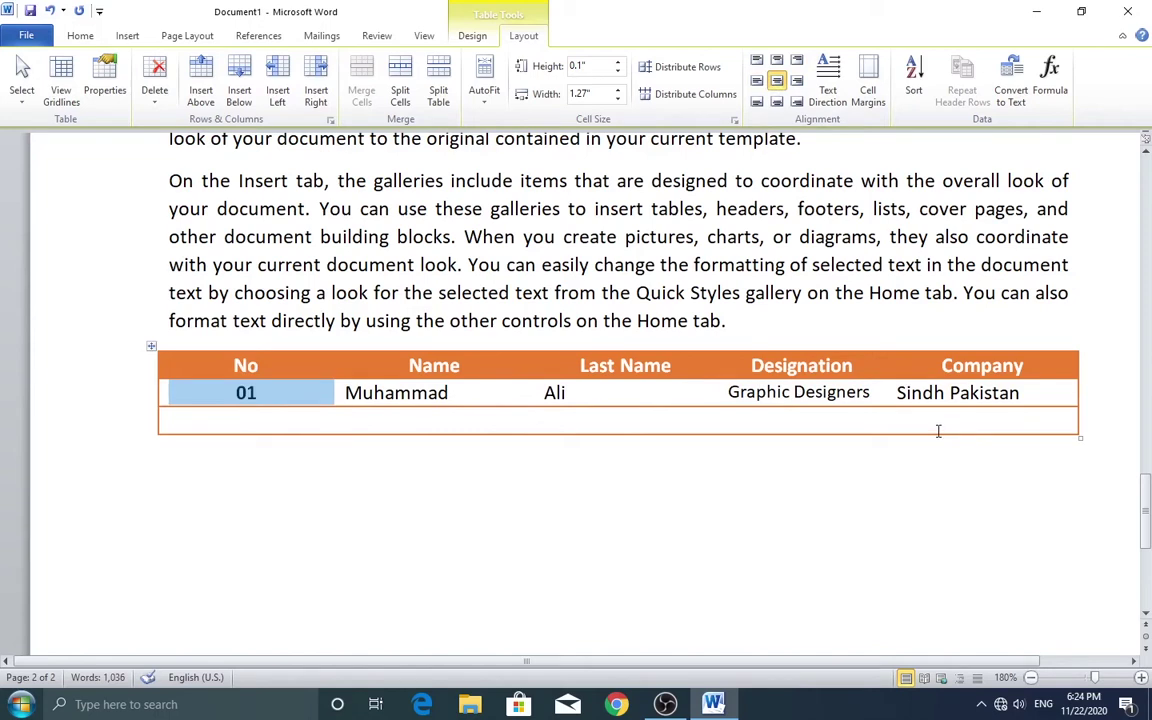
left_click(308, 415)
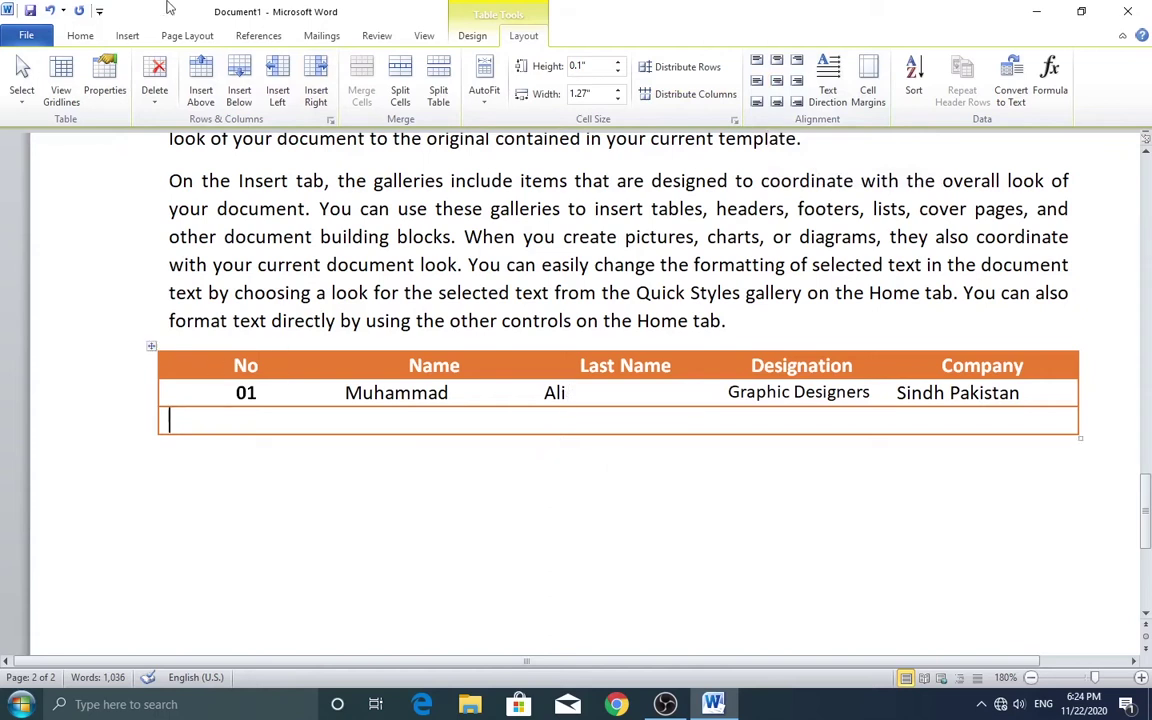
Remove the entire employee table with Delete > Delete Table
left_click(155, 105)
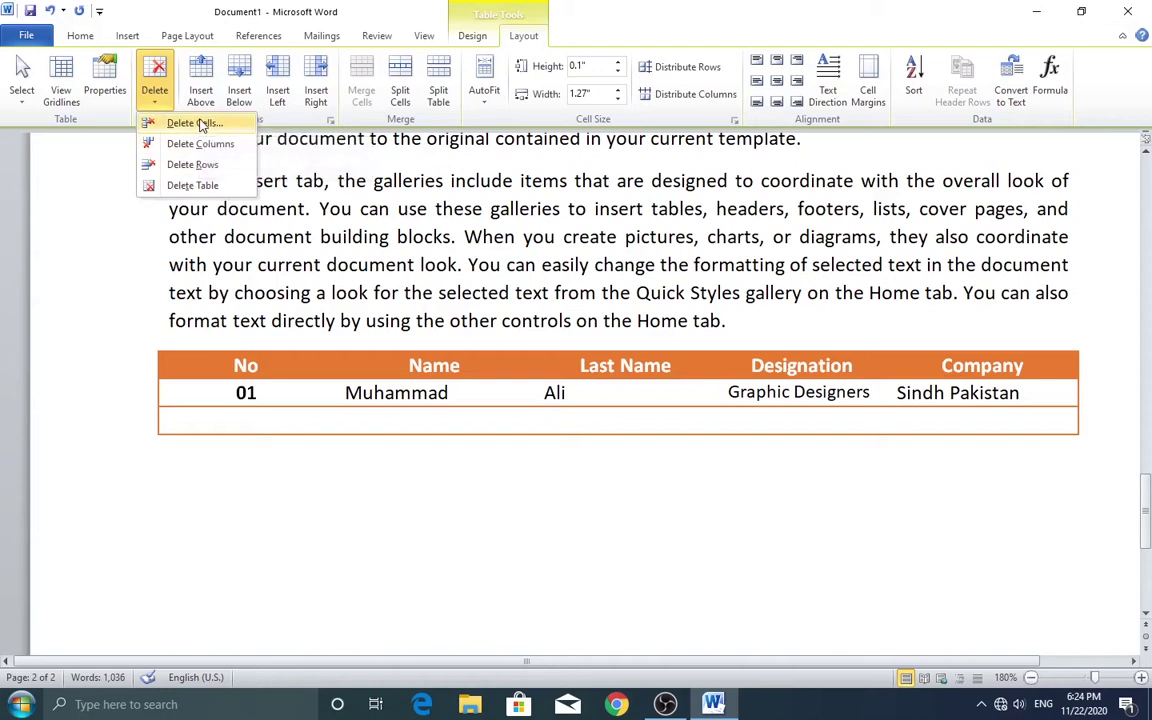
left_click(390, 388)
left_click(337, 392)
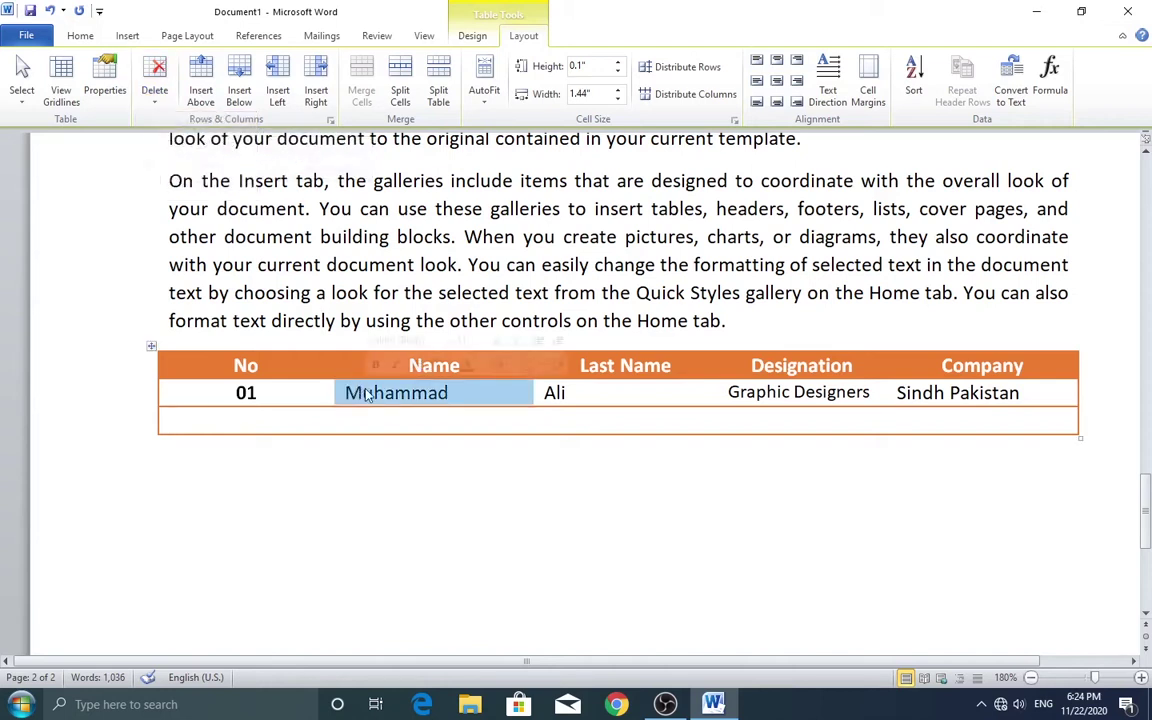
left_click(154, 88)
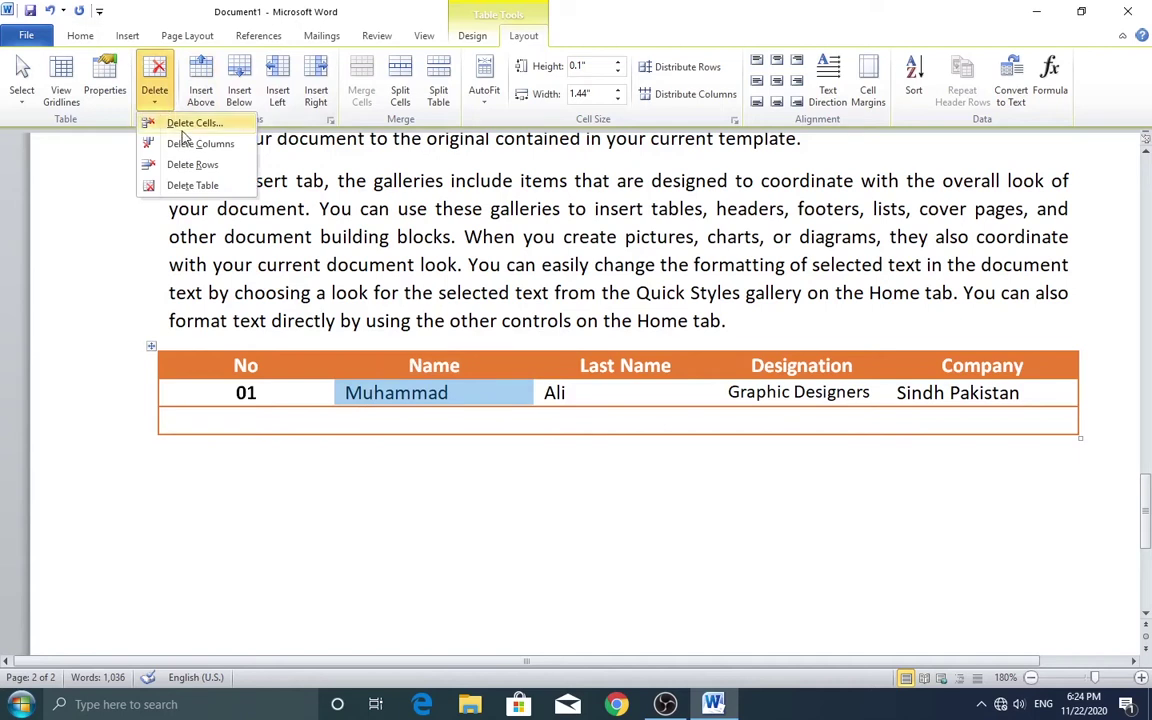
left_click(264, 420)
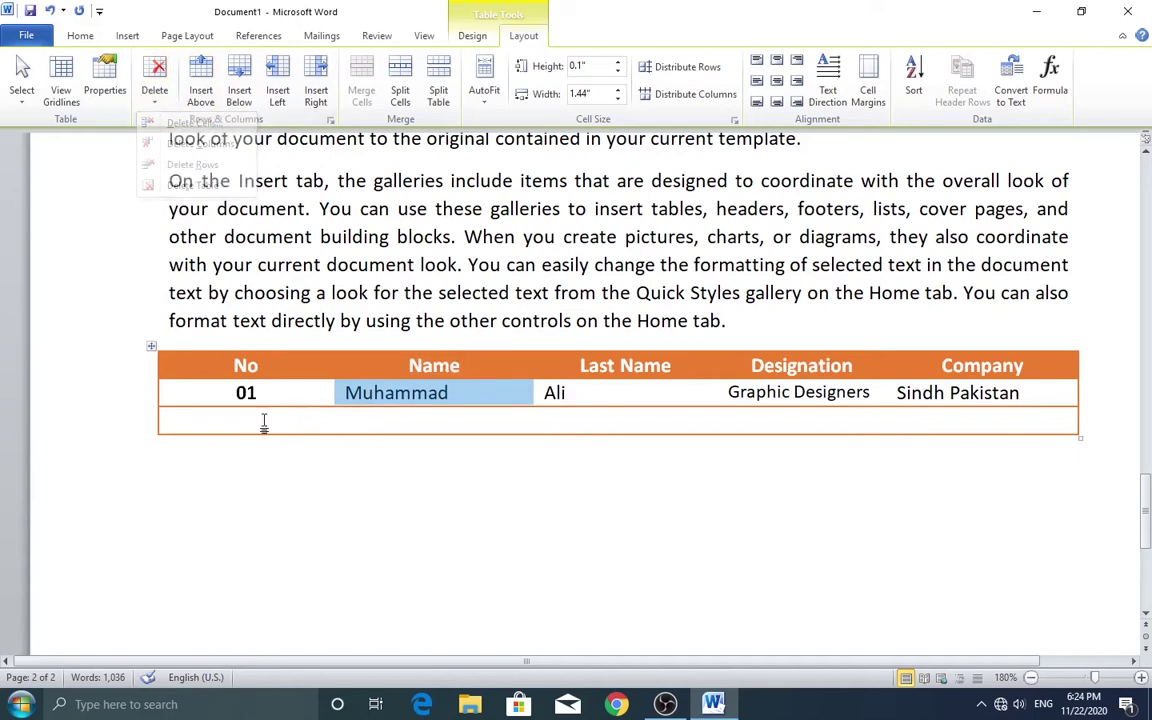
left_click(155, 110)
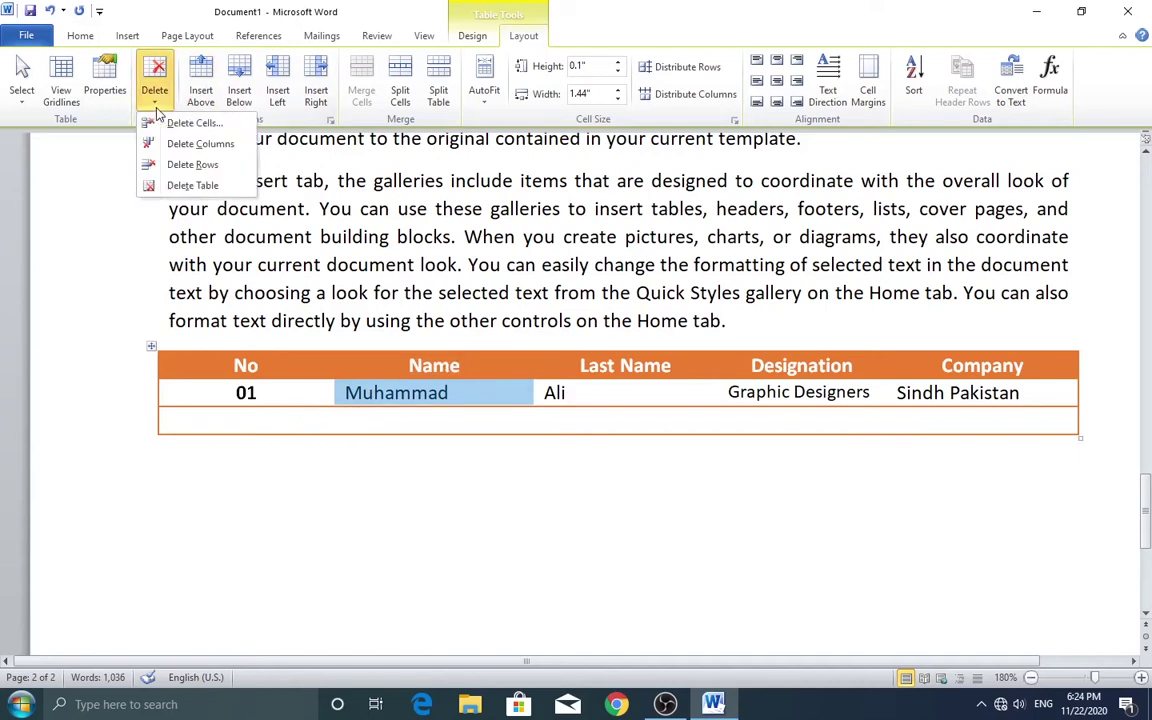
left_click(188, 186)
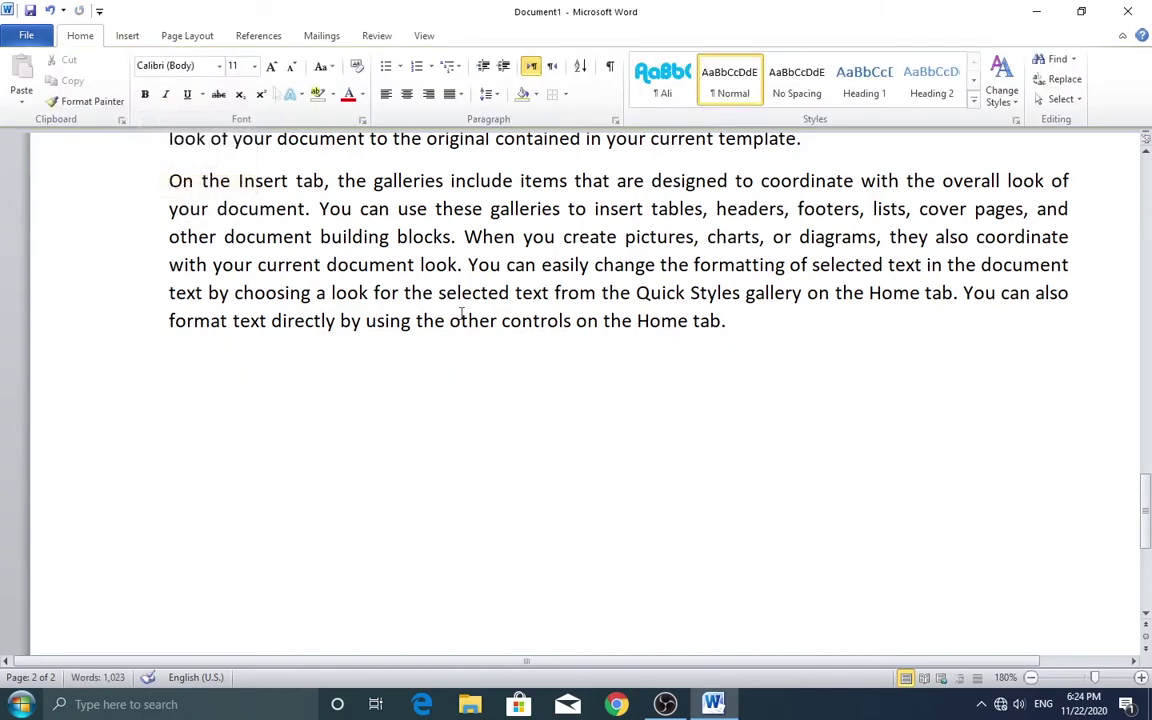
left_click(127, 38)
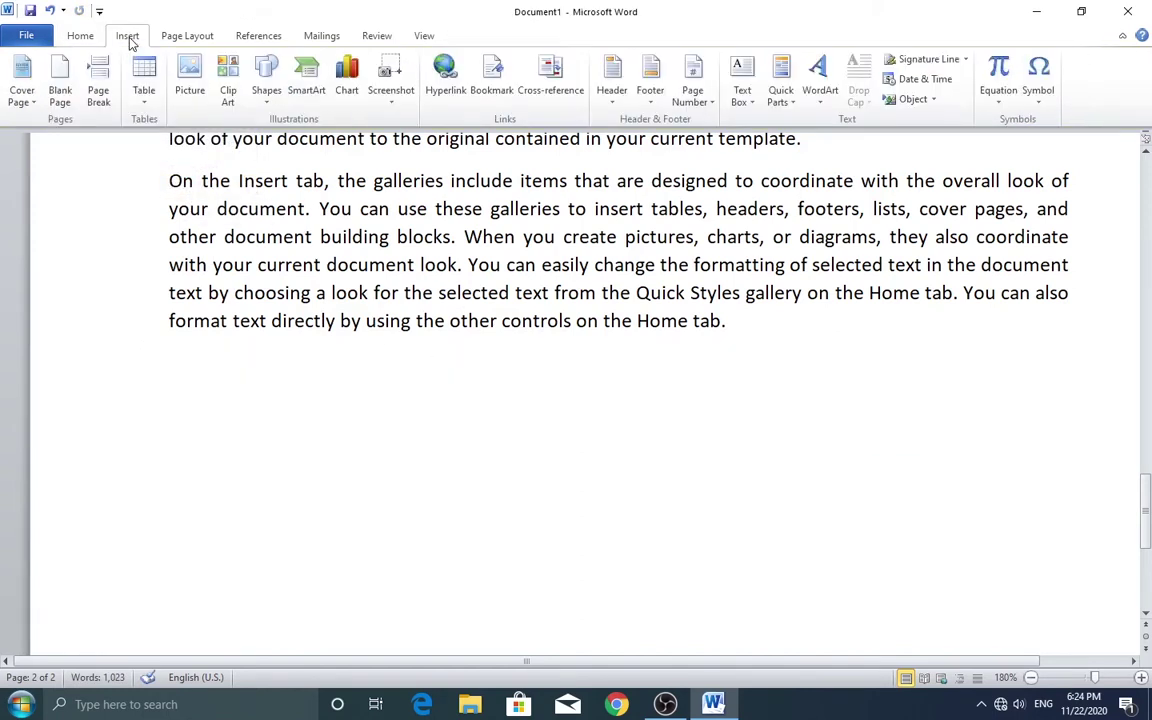
left_click(145, 105)
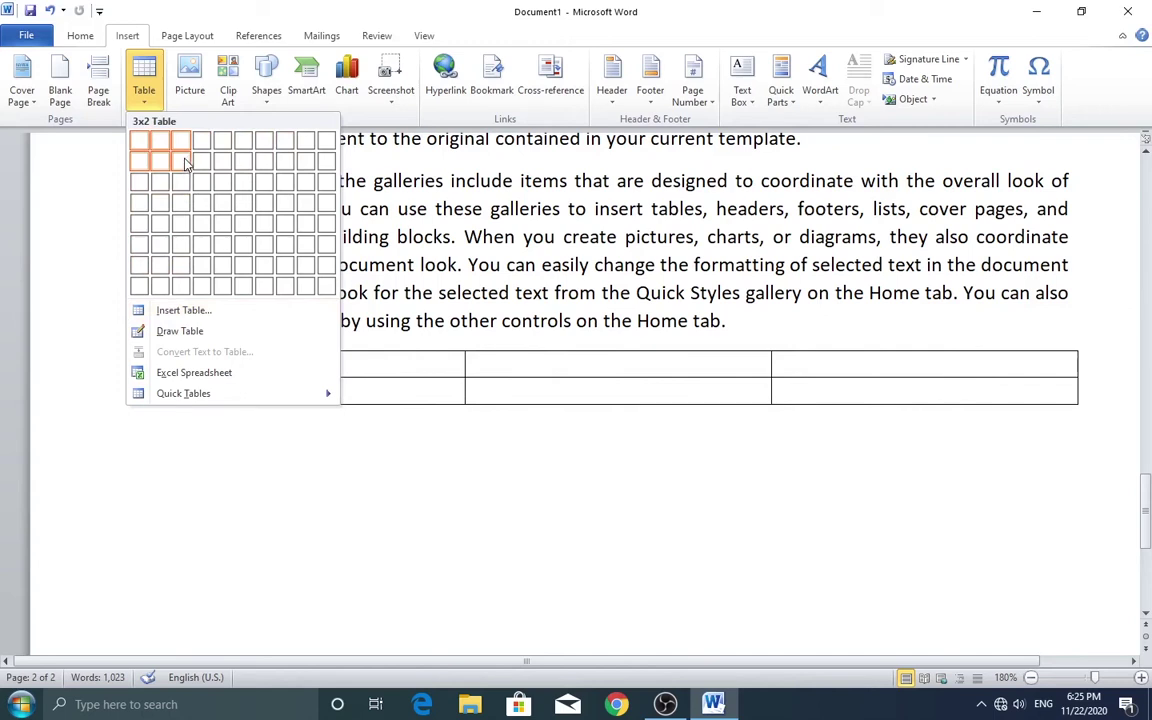
left_click(203, 167)
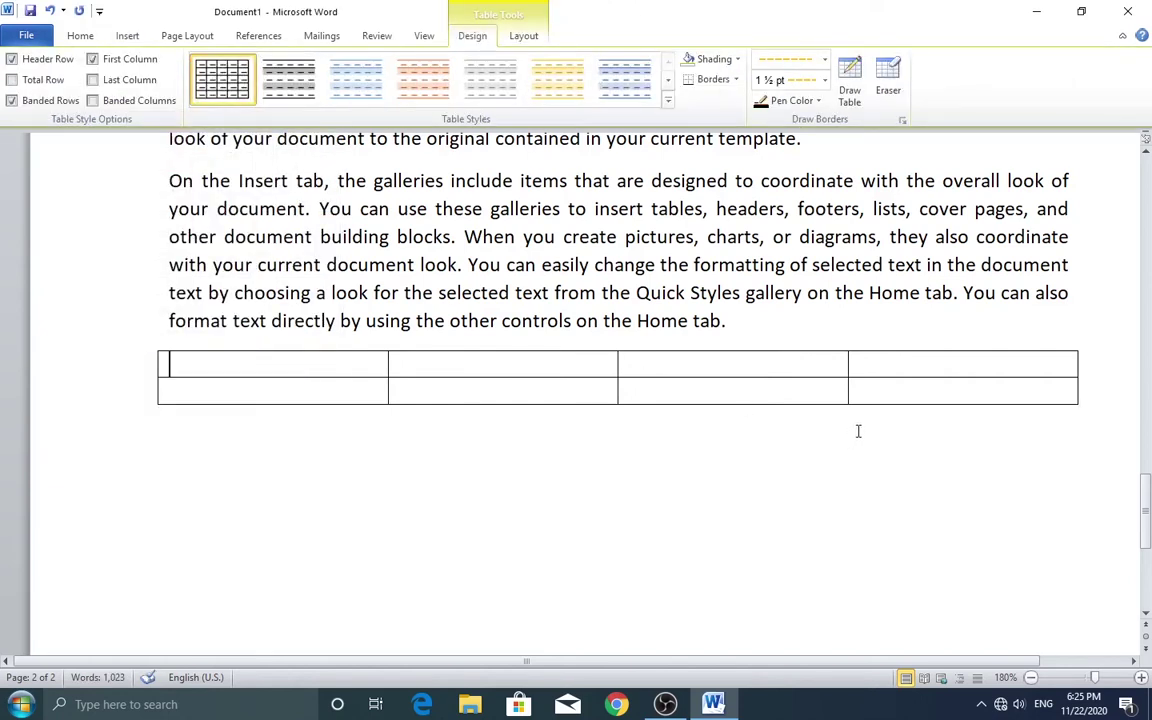
key("ctrl+z")
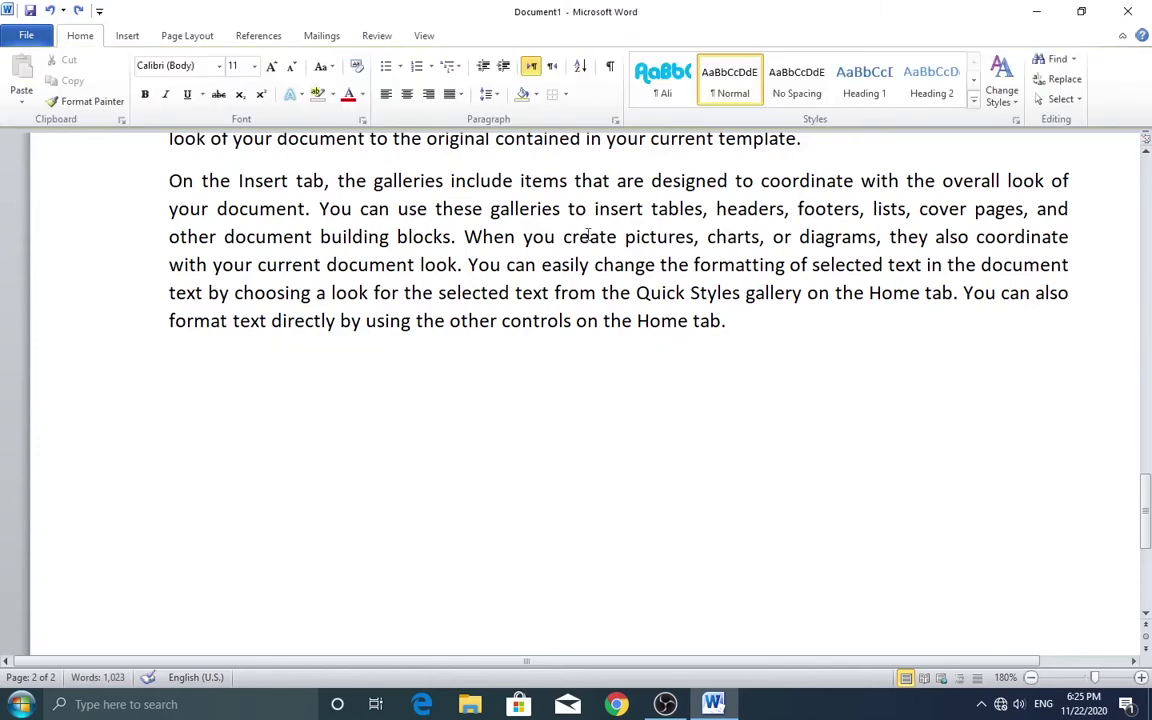
key("BackSpace")
scroll(515, 343, "up", 5)
Insert the picture 2-2-innovation-png-picture.png from E:\PNG File\Artistic PNG below the text
left_click(127, 35)
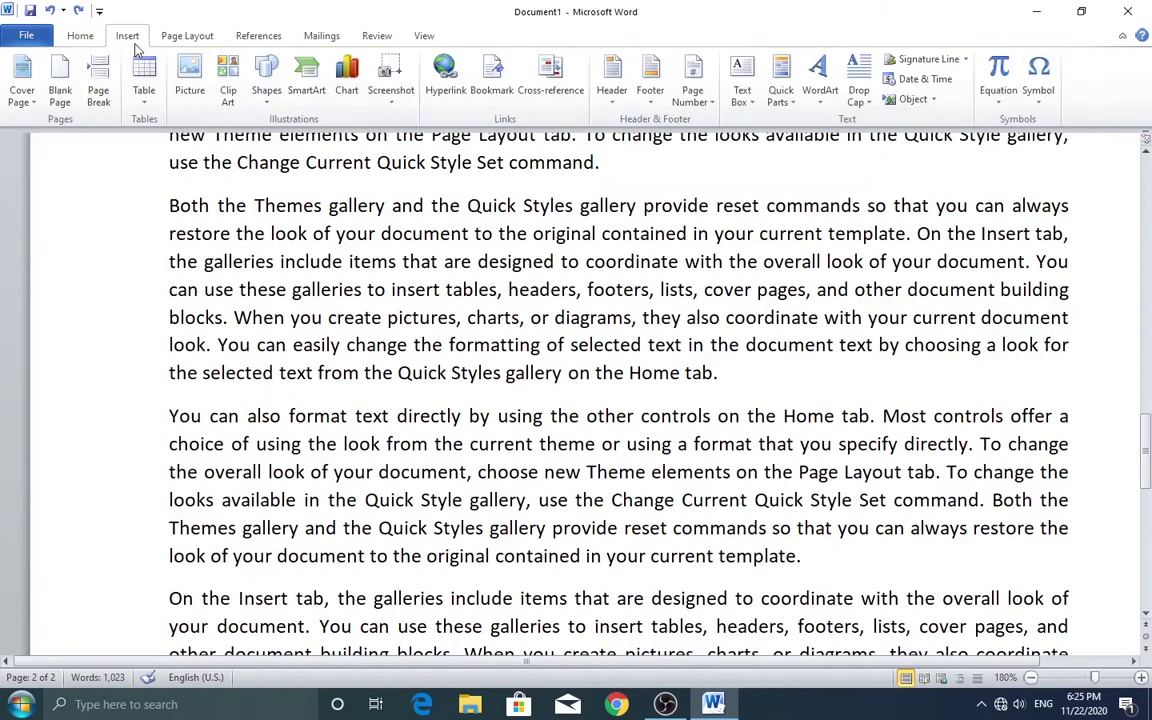
left_click(190, 78)
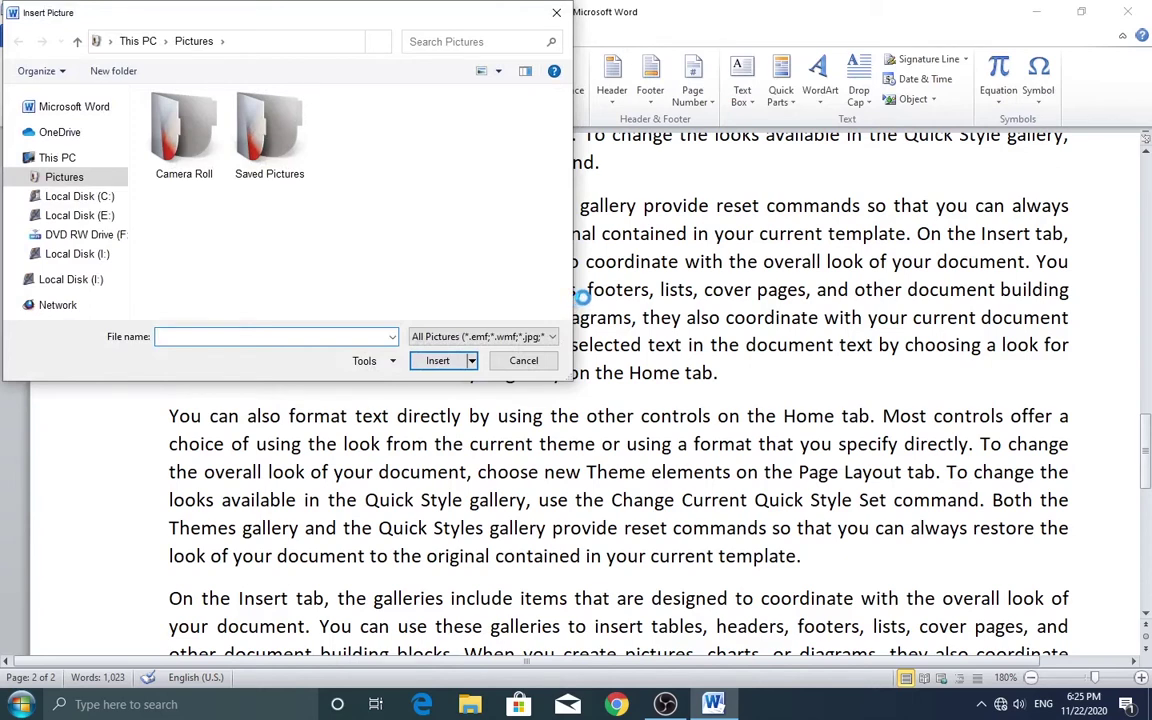
left_click(78, 215)
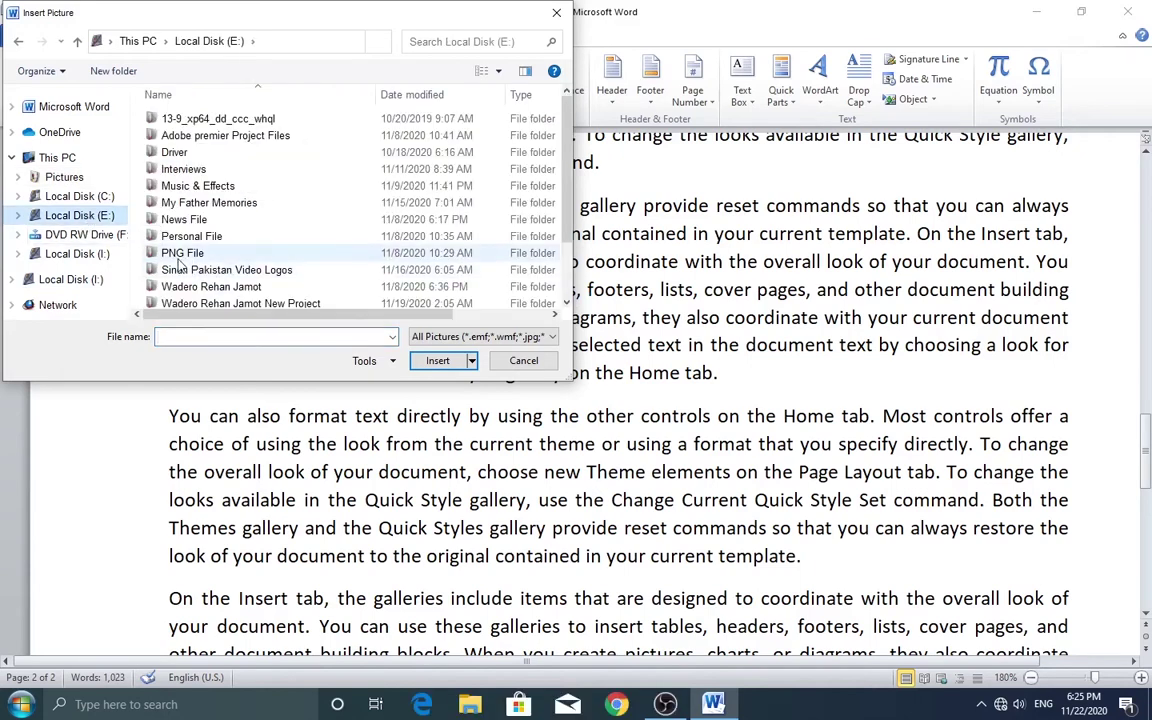
double_click(178, 256)
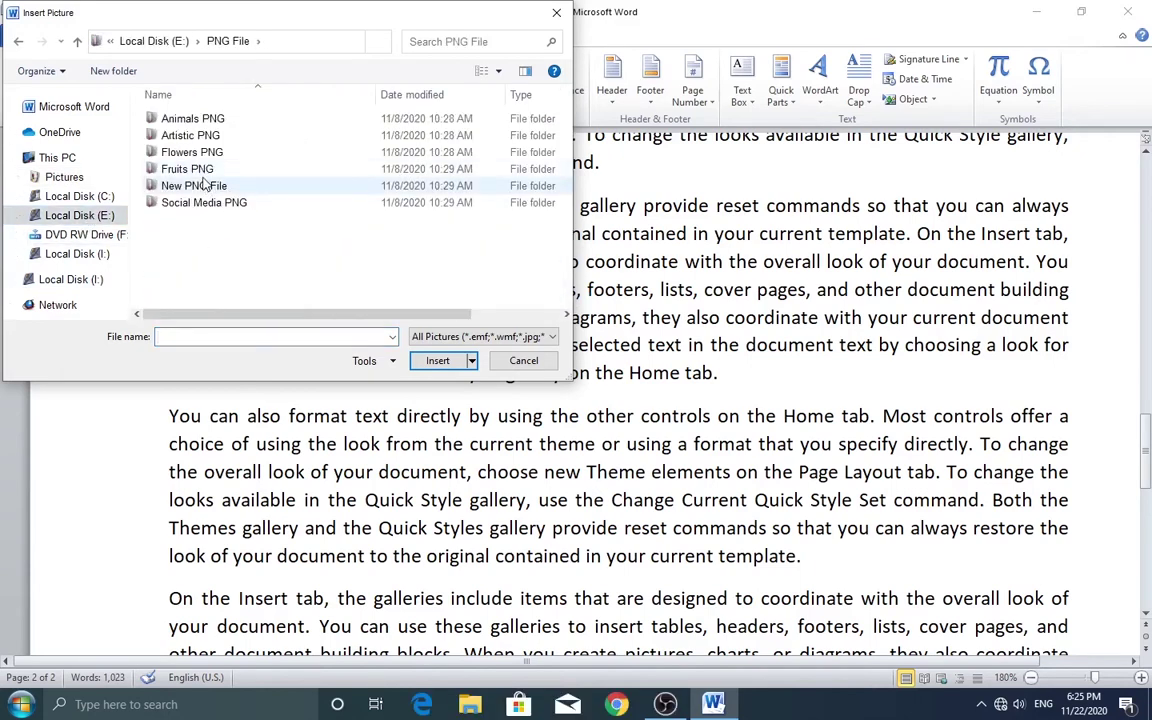
double_click(190, 139)
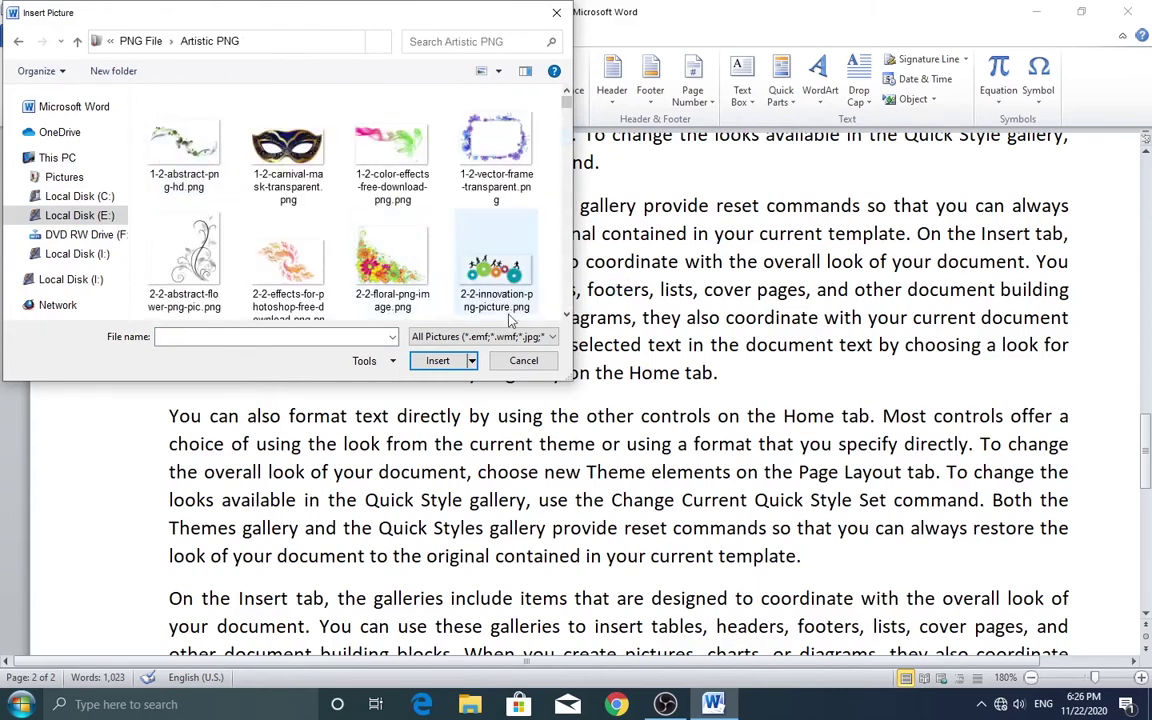
left_click(505, 274)
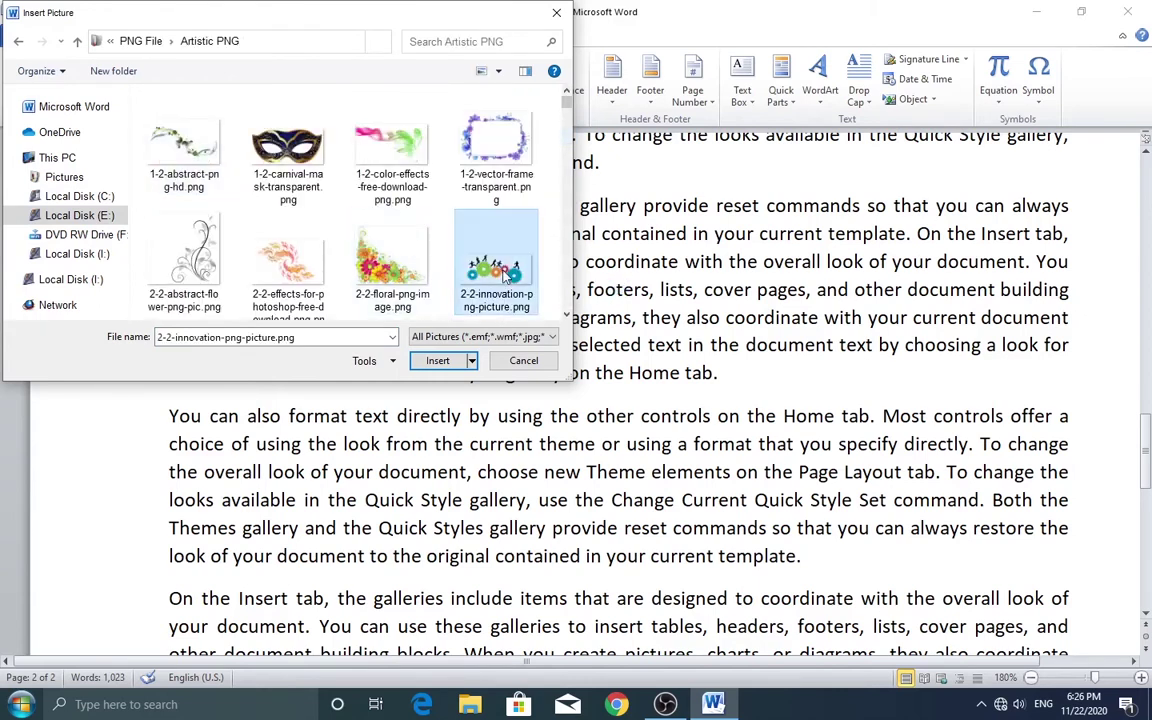
left_click(437, 362)
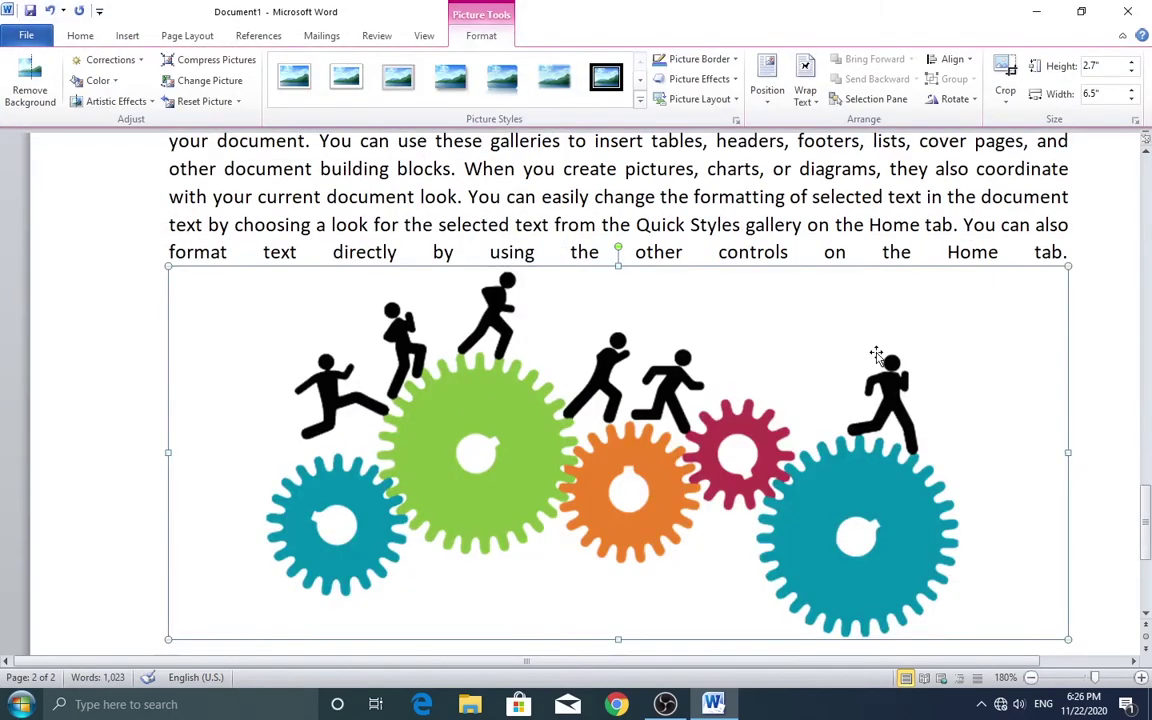
Shrink the gears picture and set its text wrapping to Tight
mouse_move(1068, 263)
left_mouse_down()
mouse_move(734, 363)
mouse_move(501, 462)
left_mouse_up()
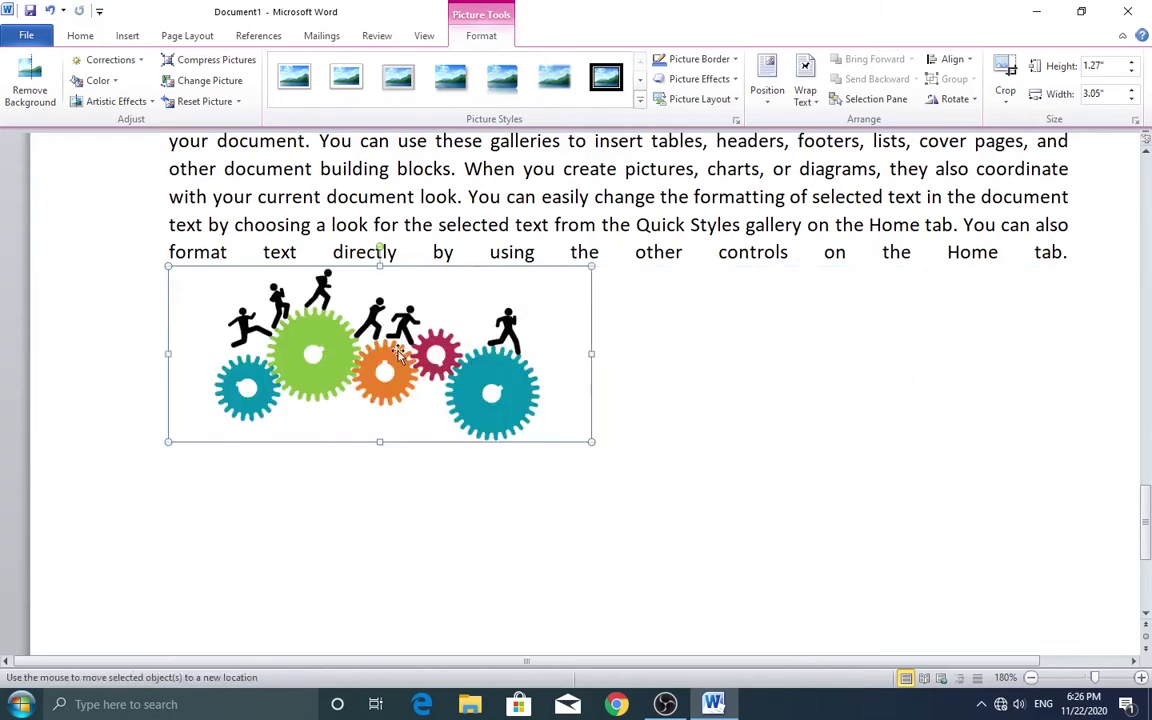
mouse_move(427, 419)
left_mouse_down()
mouse_move(621, 311)
mouse_move(540, 270)
left_mouse_up()
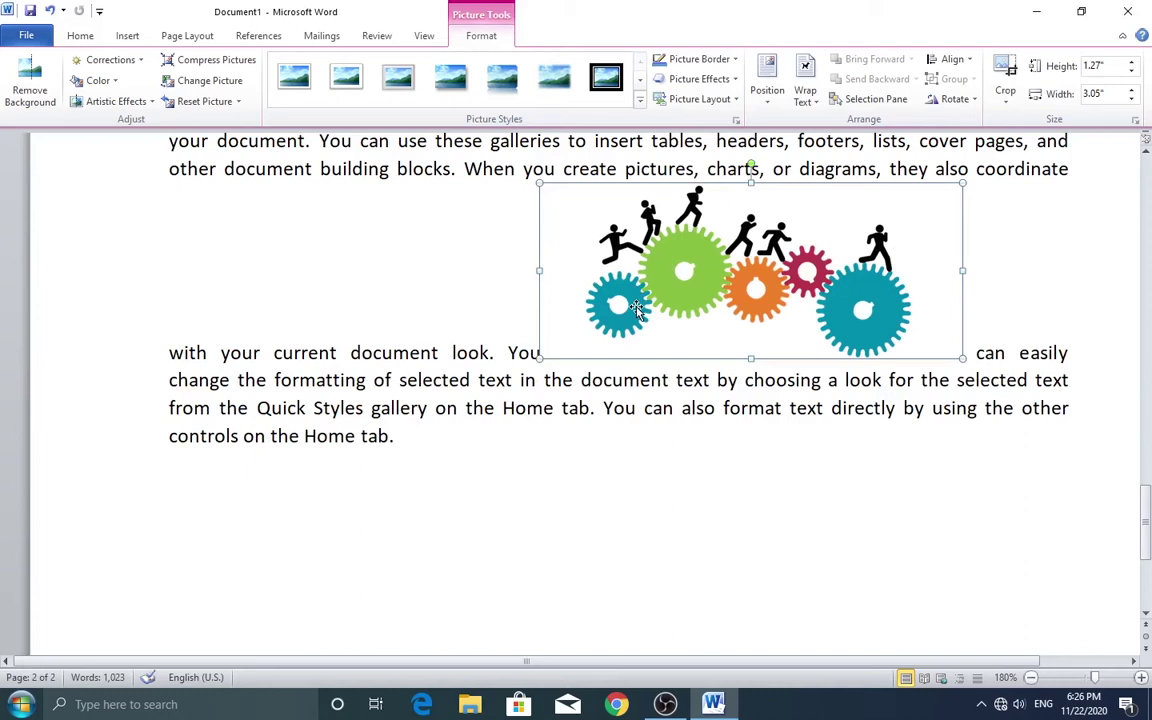
left_click(808, 96)
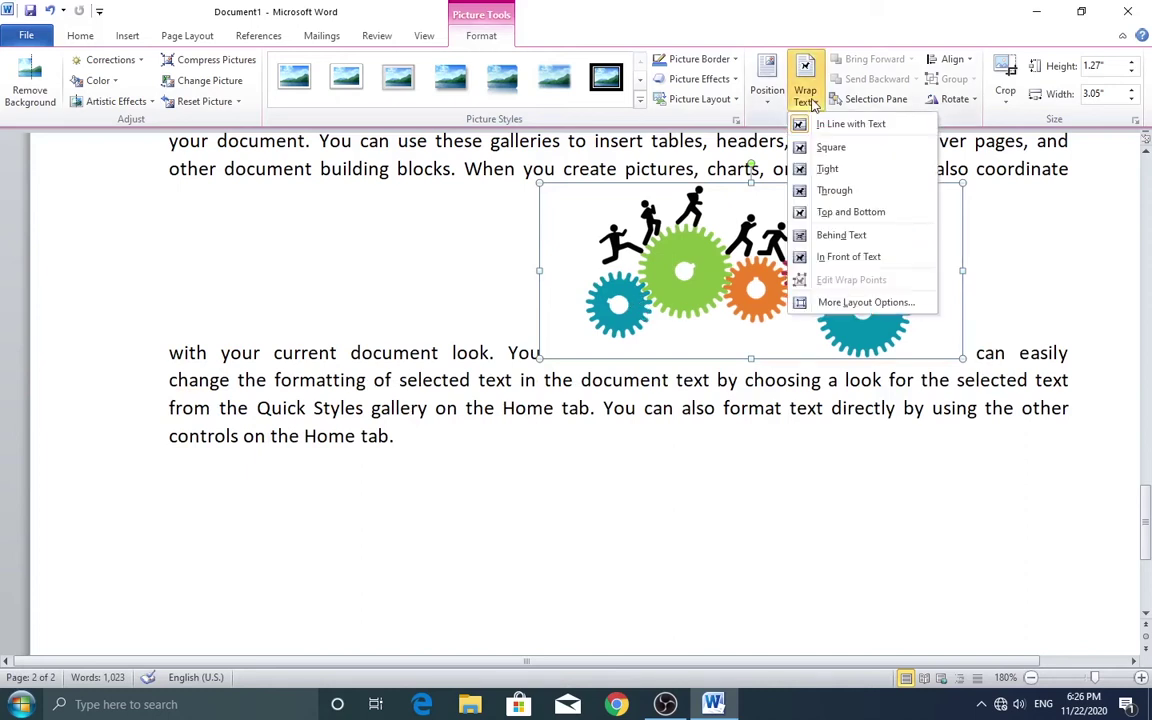
left_click(841, 172)
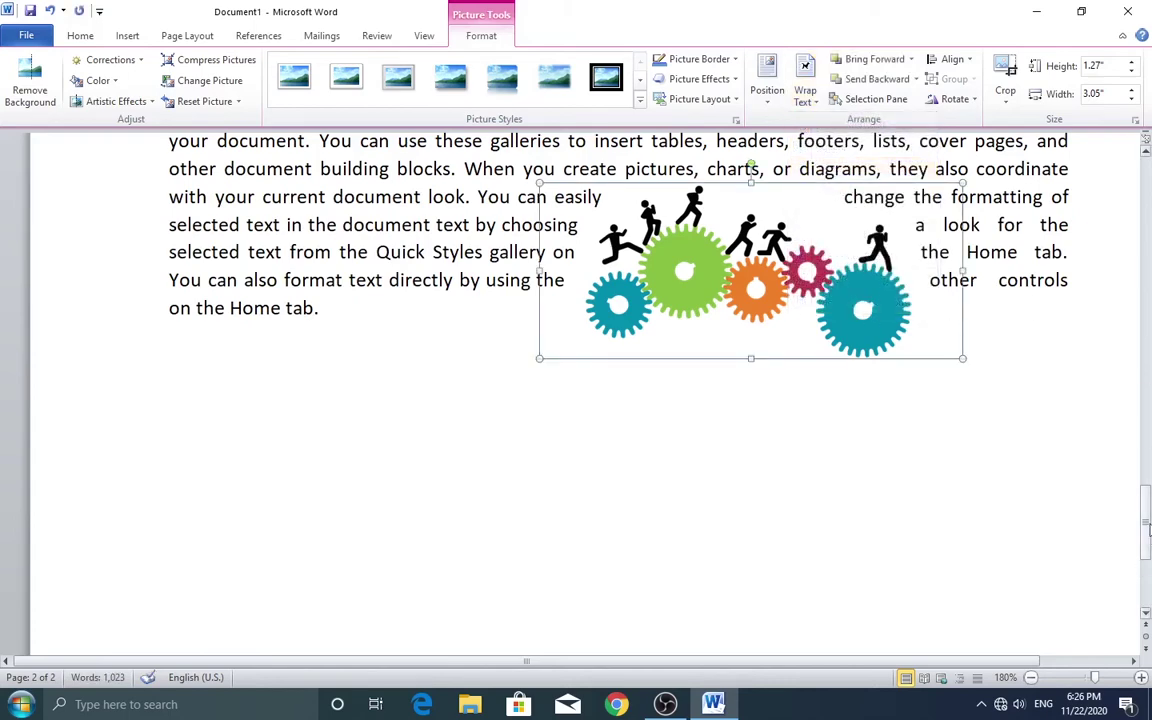
Move the picture into the paragraph and merge 'On the Insert tab' into the preceding paragraph
scroll(812, 585, "up", 3)
left_click_drag(812, 585, 727, 513)
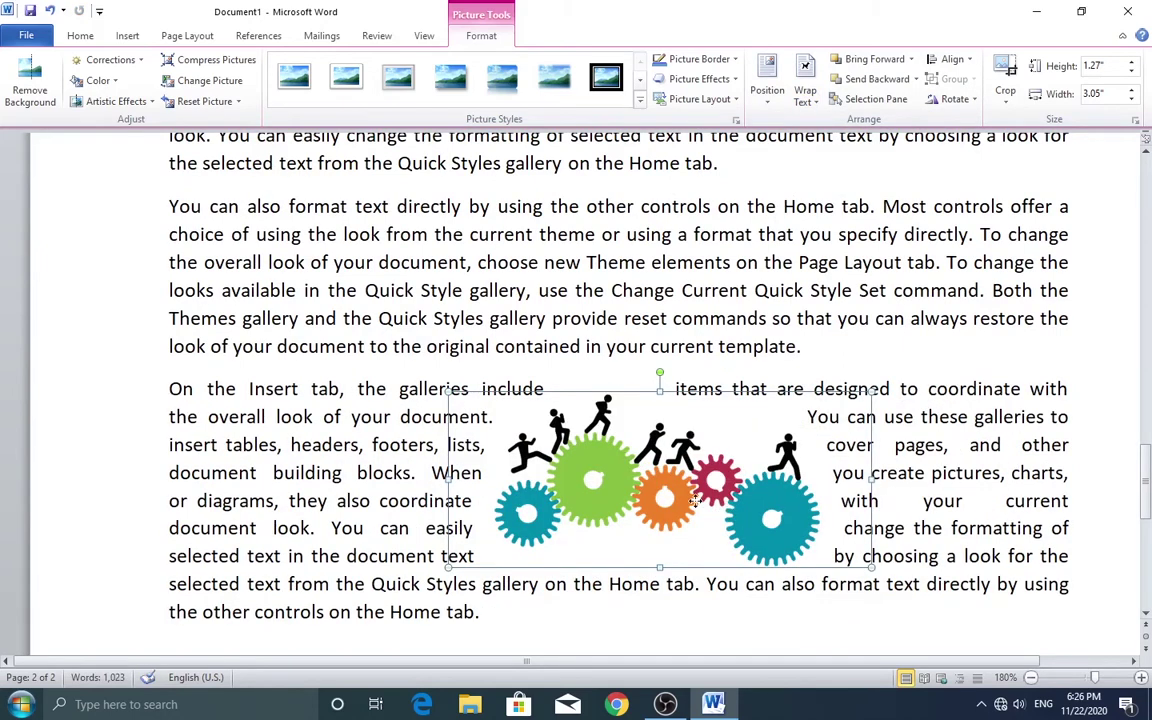
left_click_drag(640, 458, 640, 464)
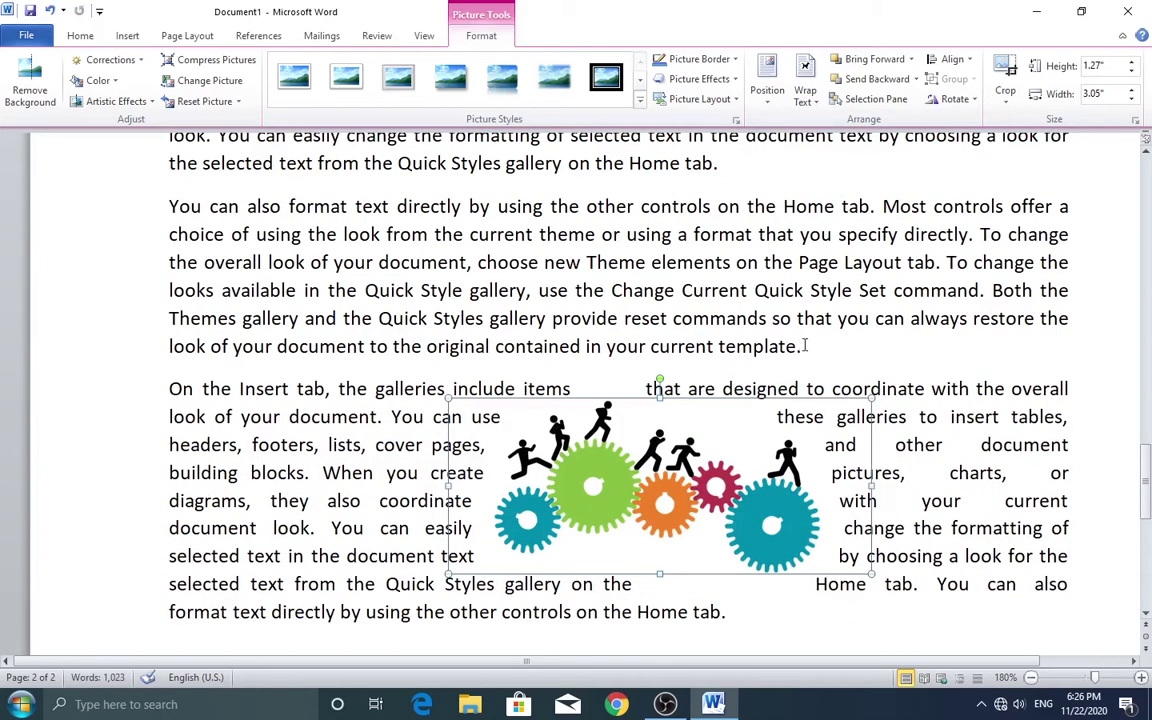
left_click(805, 346)
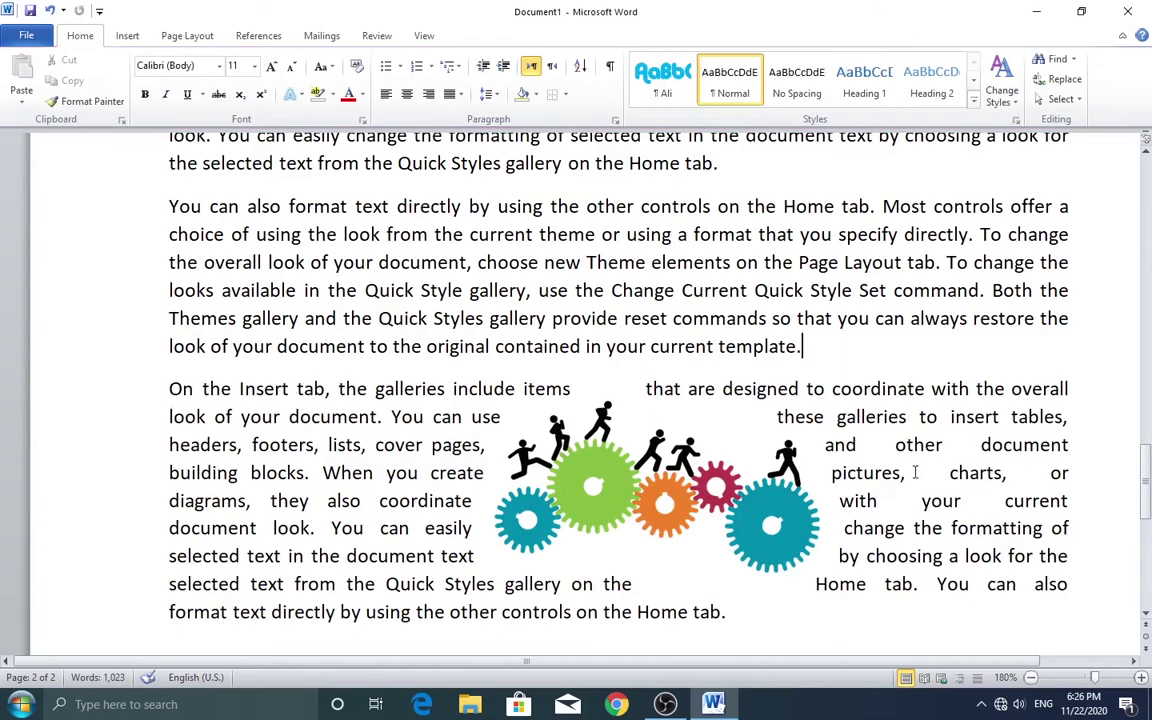
key("Delete")
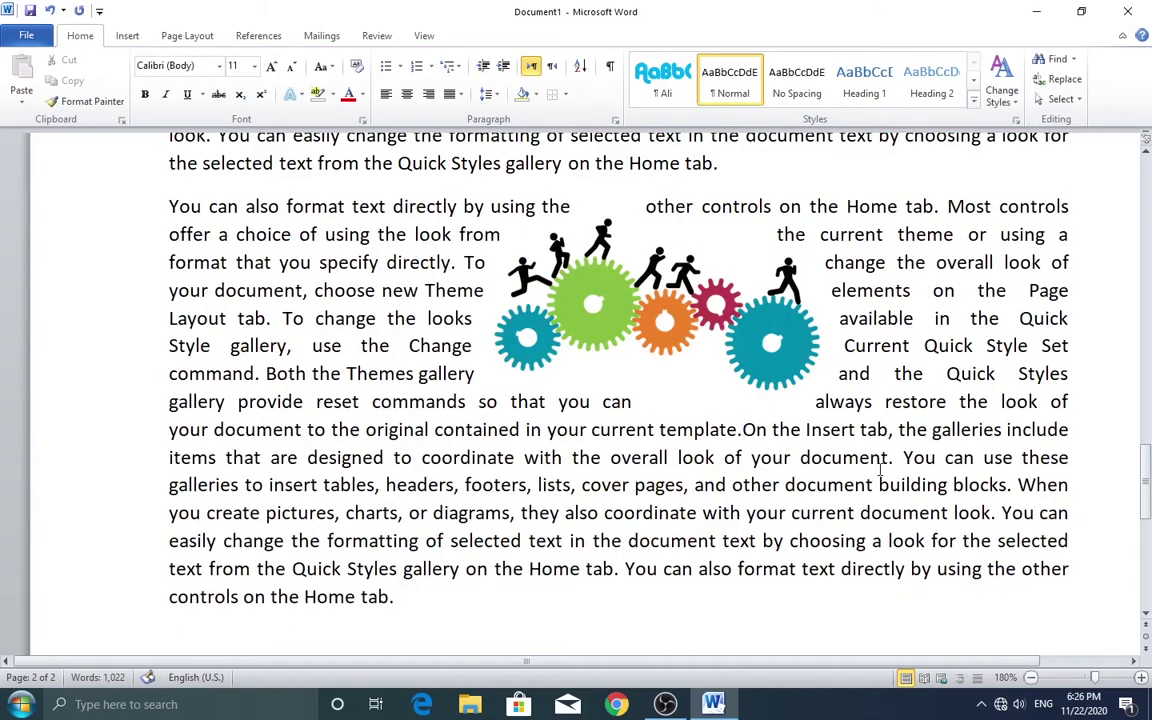
Move the gears picture up into the paragraph and enlarge it using its corner and side handles
left_click_drag(636, 303, 652, 393)
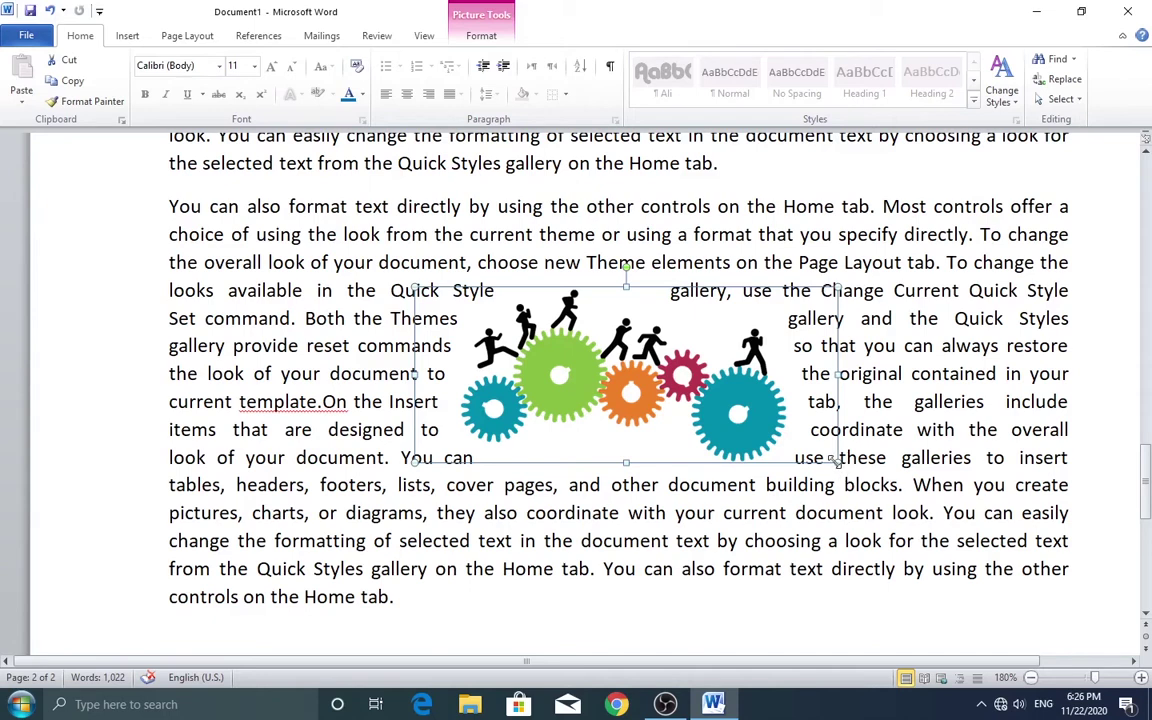
left_click_drag(837, 461, 904, 489)
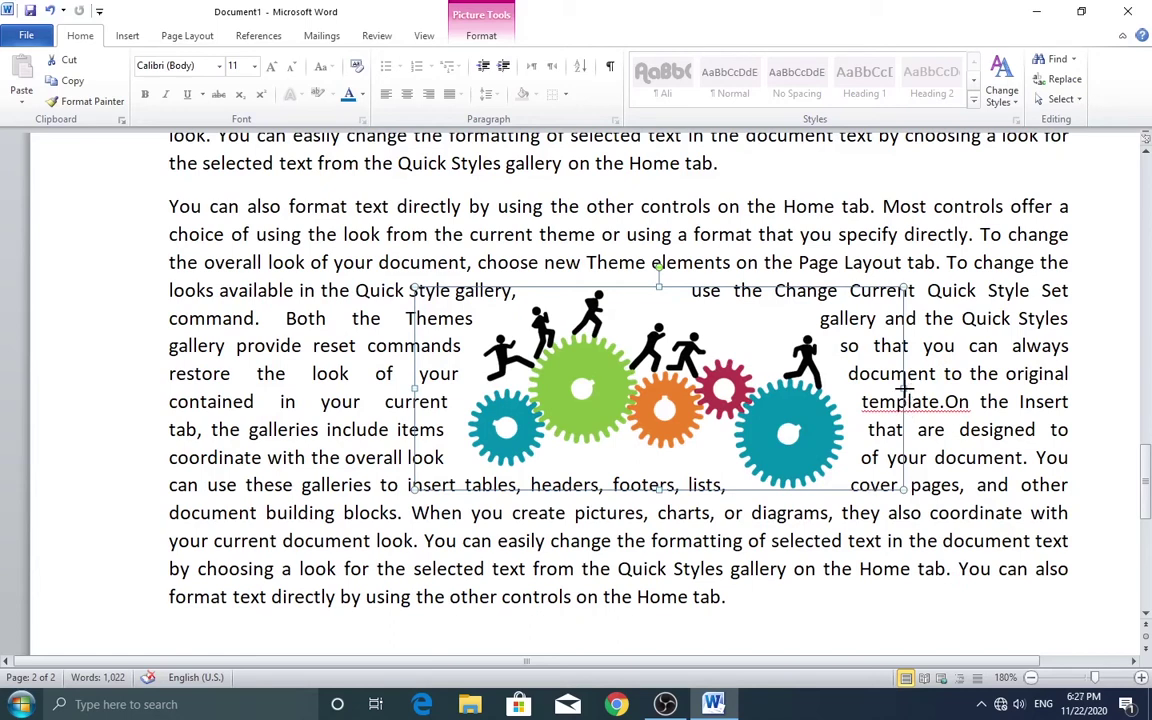
left_click_drag(906, 392, 822, 392)
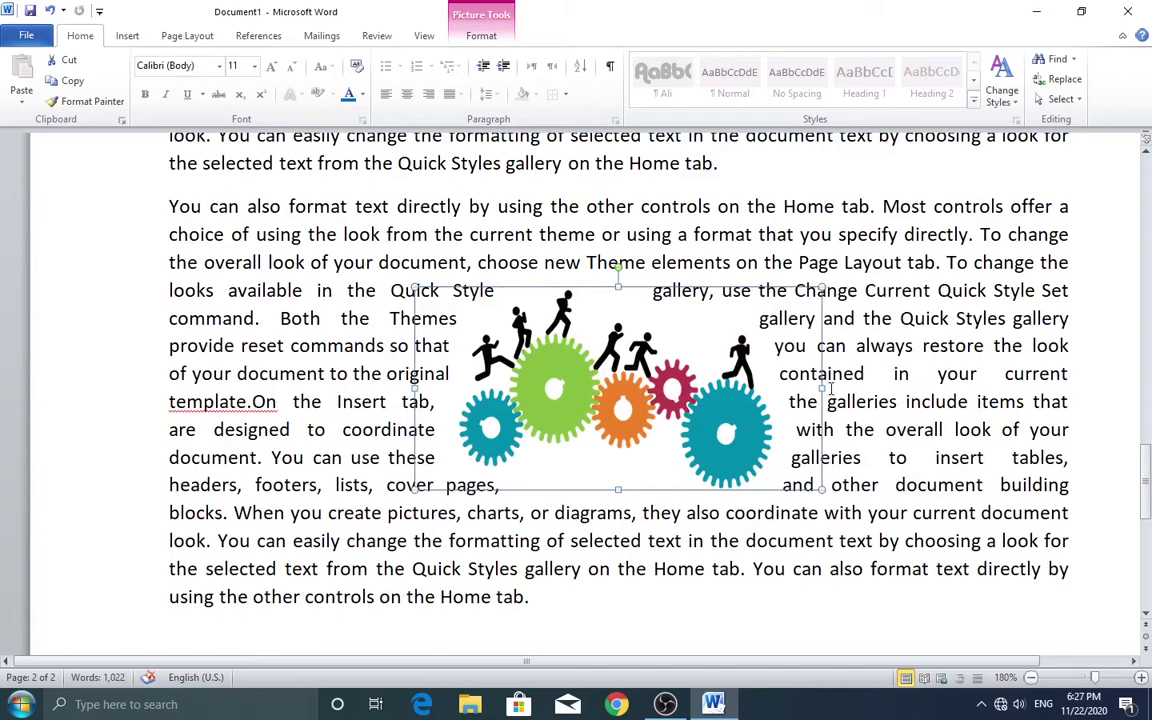
left_click_drag(823, 388, 905, 388)
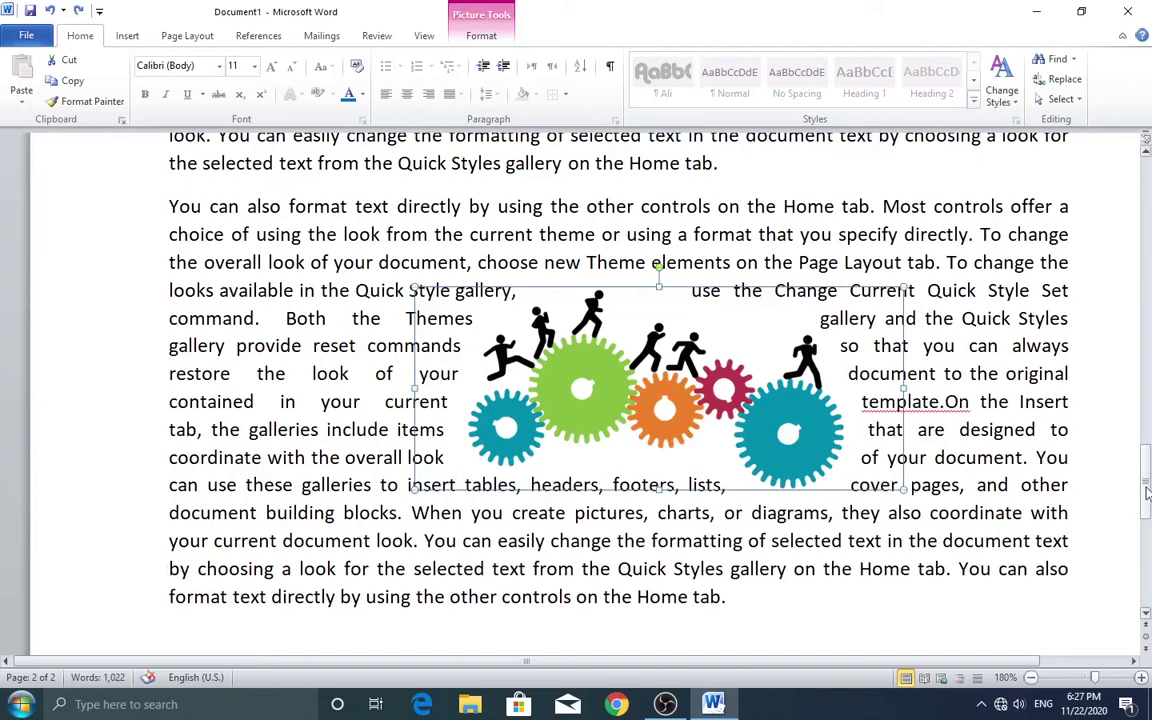
left_click_drag(1147, 490, 1147, 480)
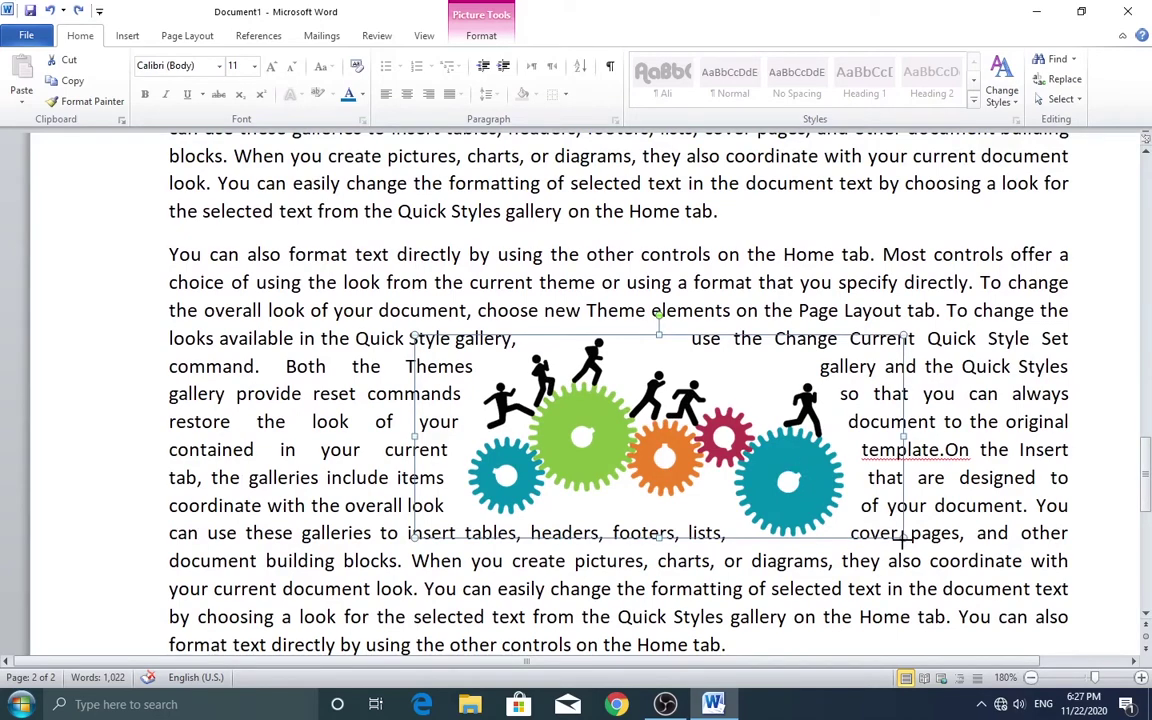
left_click_drag(903, 538, 990, 575)
left_click_drag(788, 472, 686, 470)
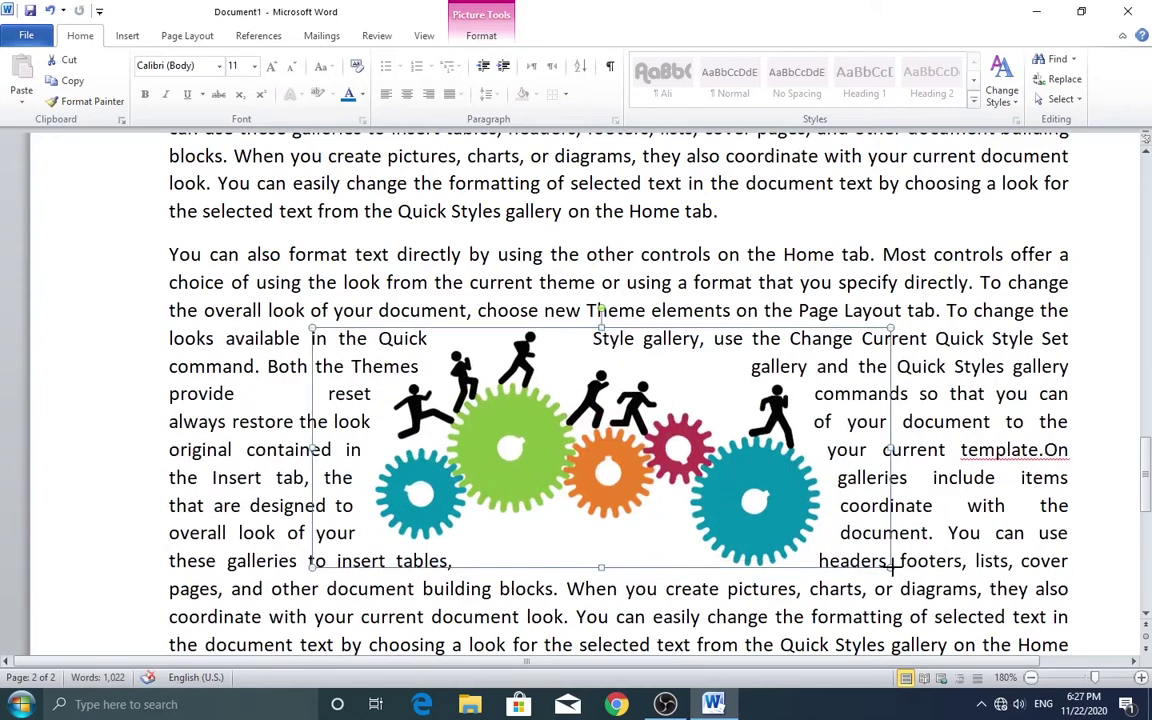
left_click_drag(895, 567, 783, 522)
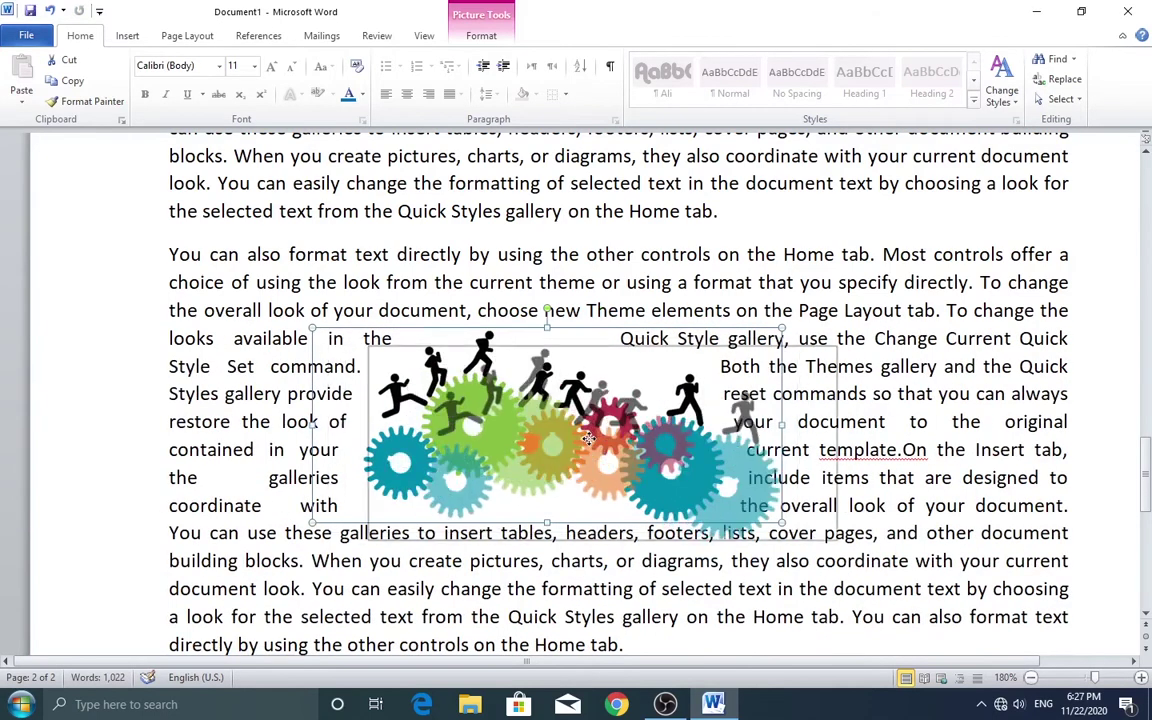
left_click_drag(533, 421, 596, 450)
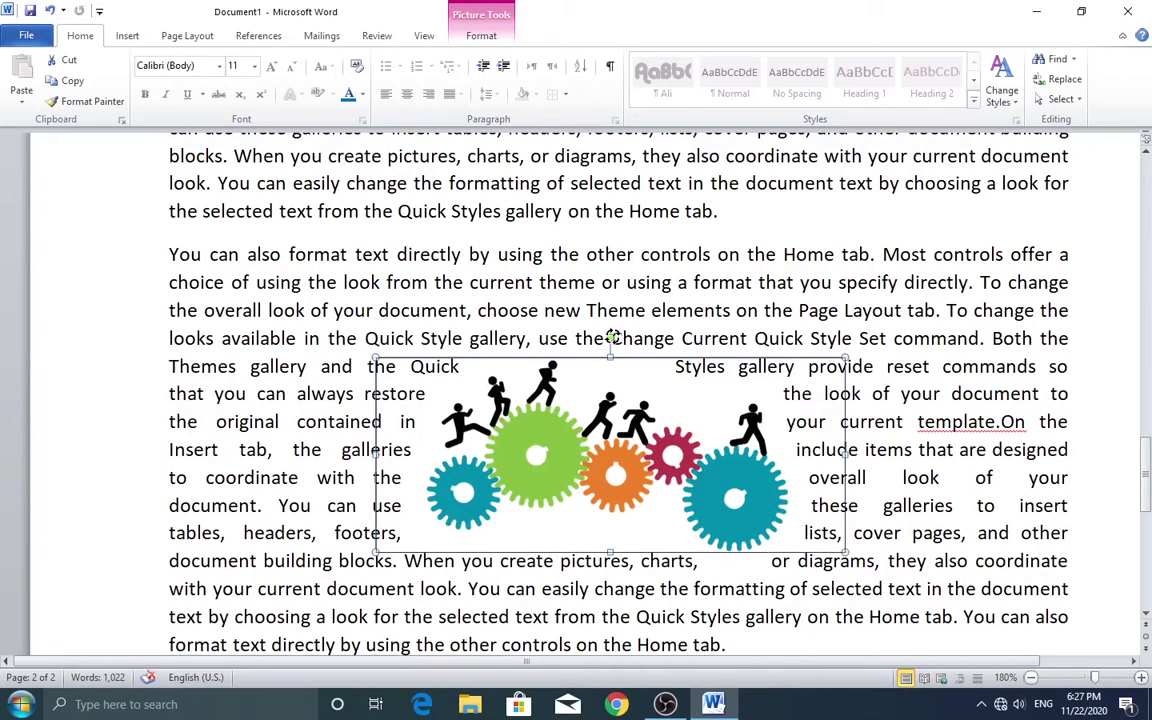
Try rotating the gears picture clockwise, then undo the rotation
left_click_drag(611, 337, 665, 370)
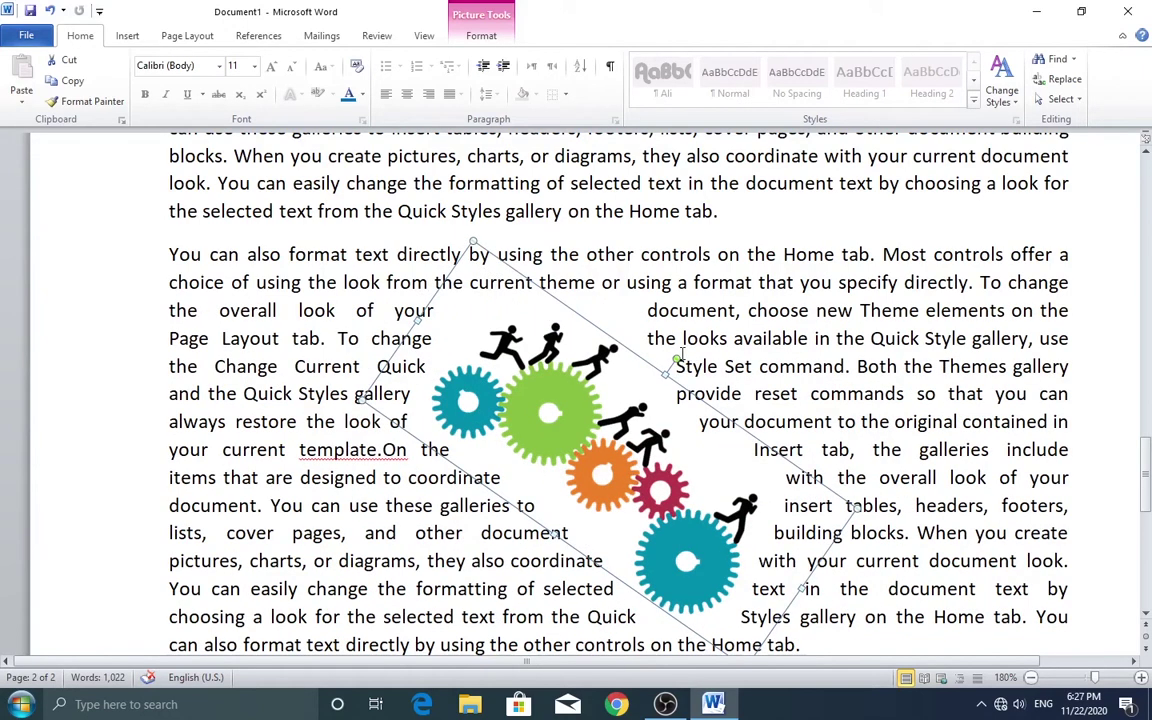
key("ctrl+z")
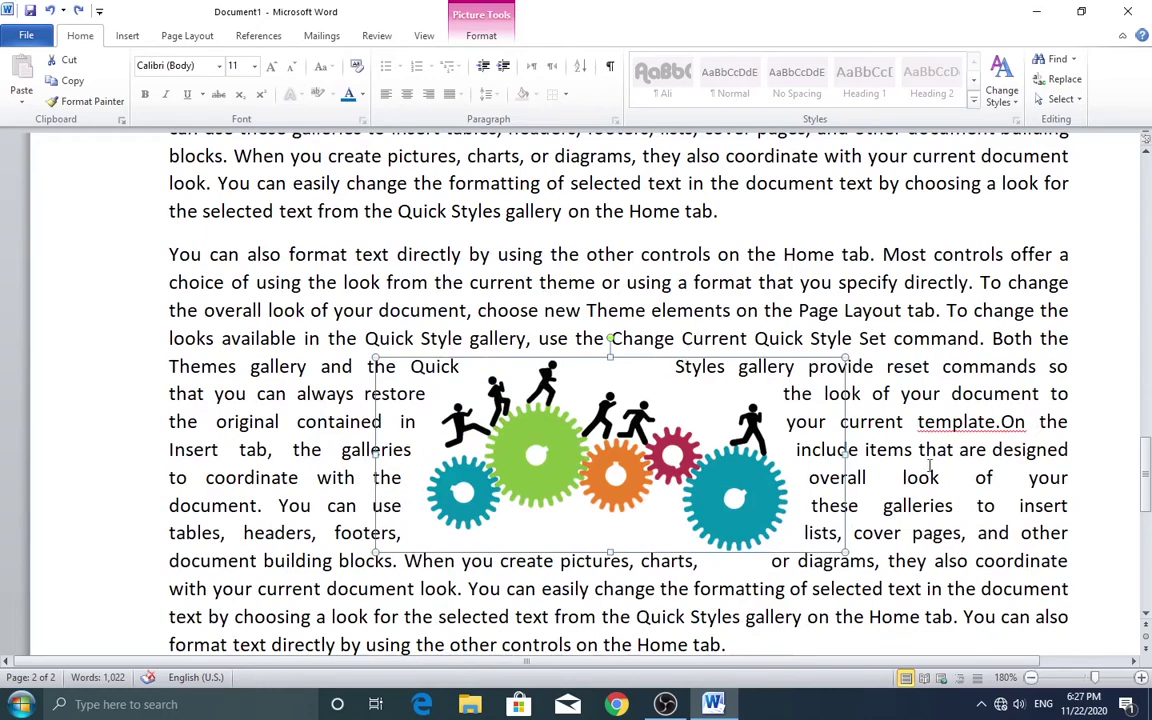
left_click_drag(1146, 455, 1148, 397)
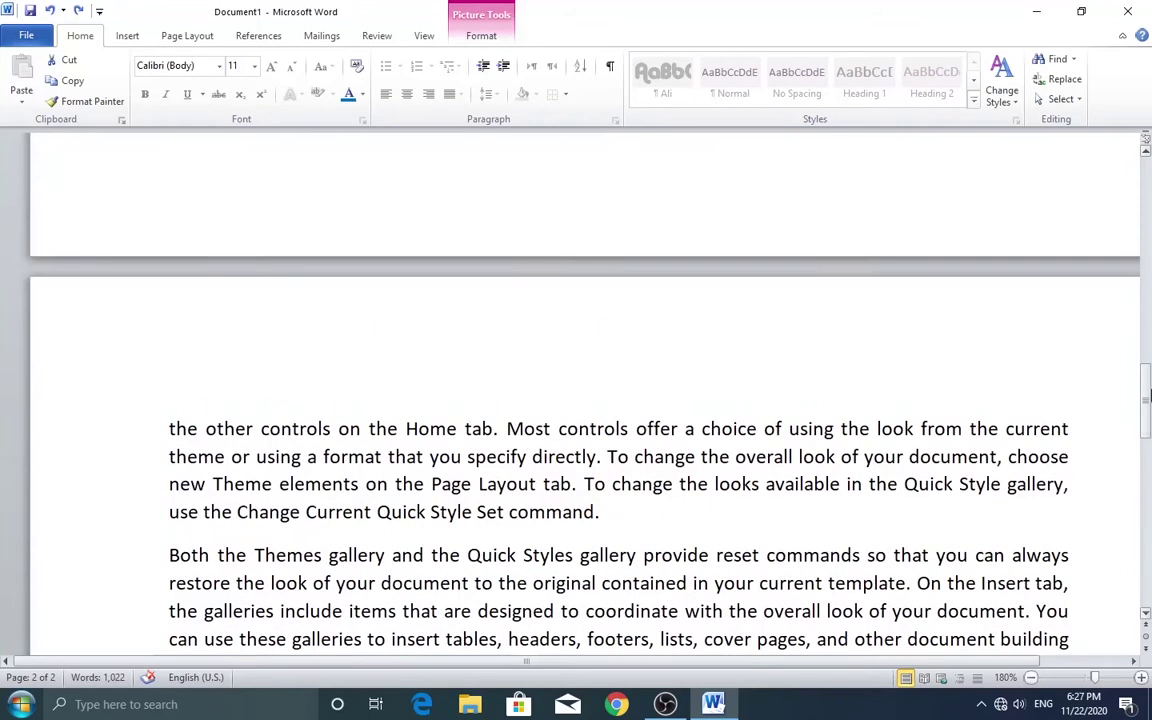
Open the Clip Art task pane from the Insert tab
left_click(127, 36)
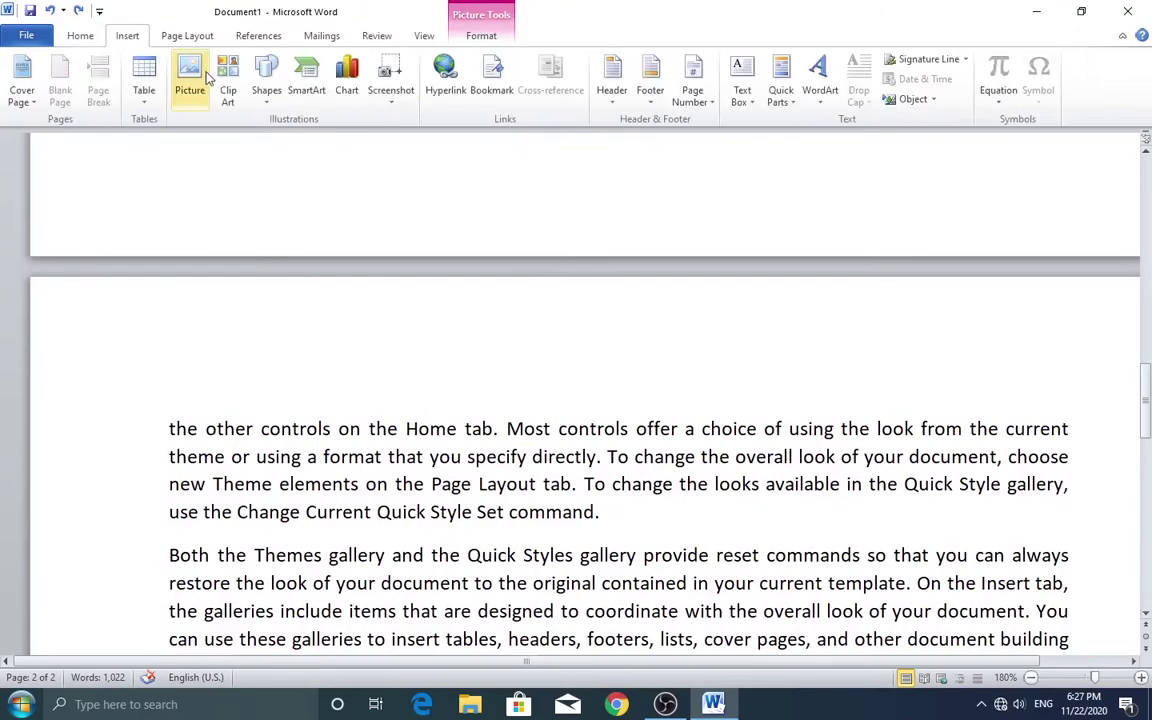
left_click_drag(1146, 390, 1148, 180)
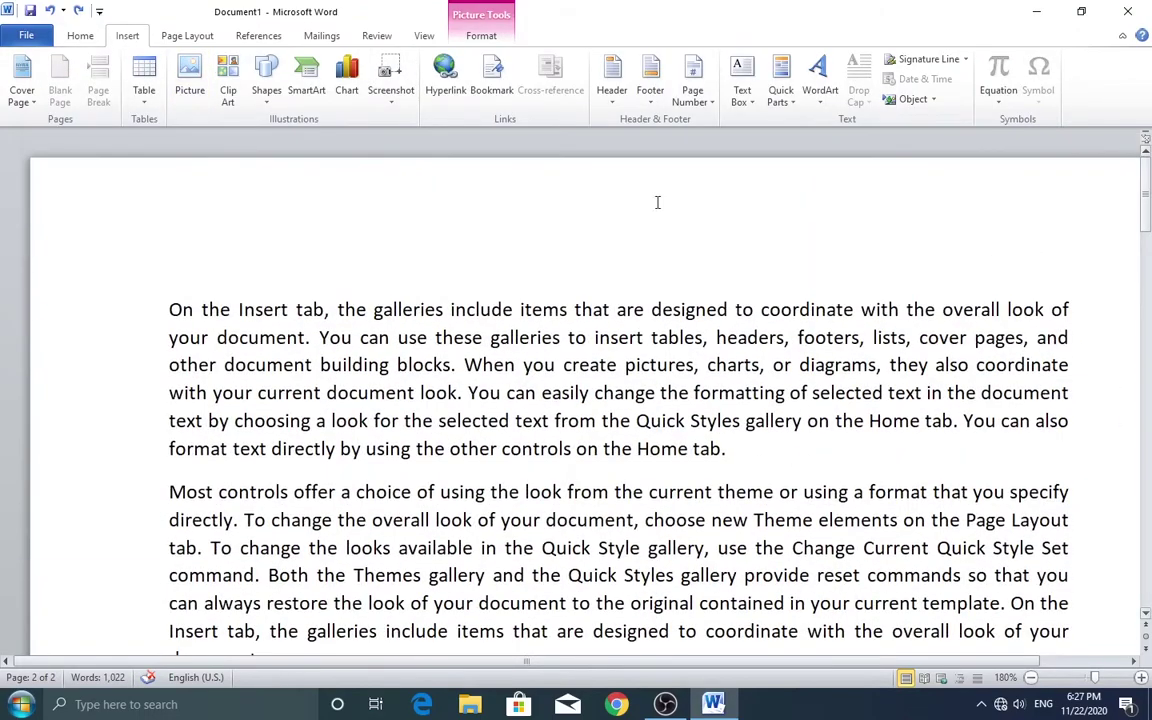
left_click(229, 90)
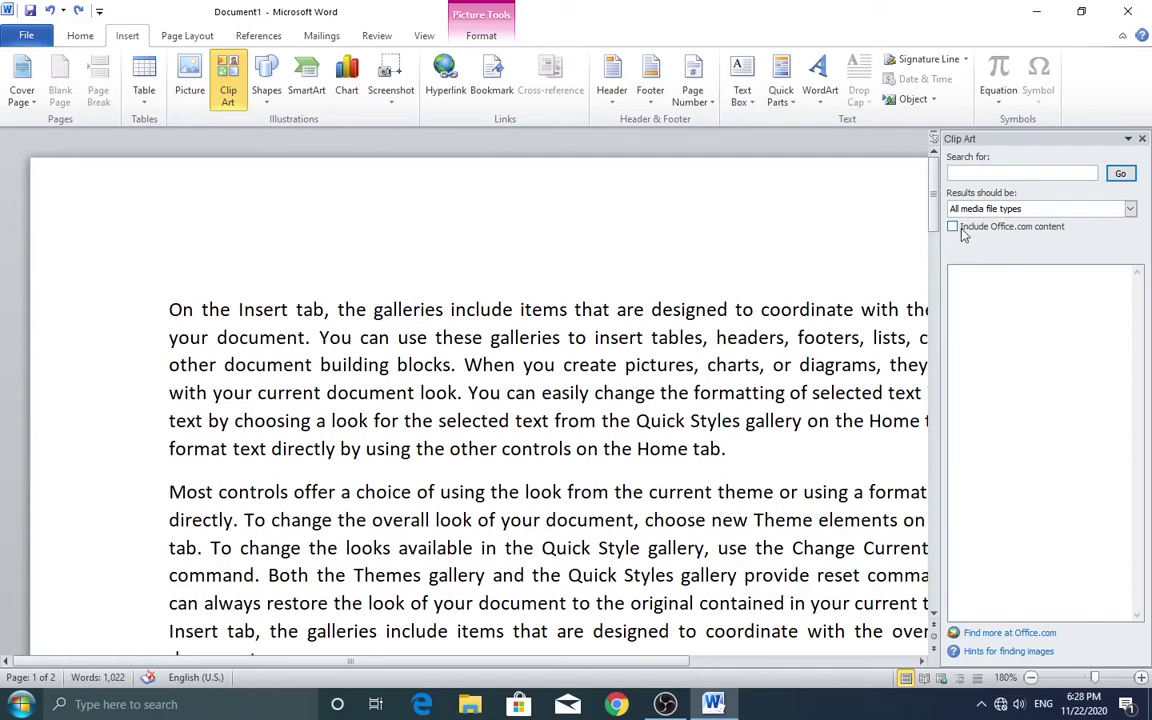
Run an empty clip art search including Office.com content and scroll down to the buildings images
left_click(1120, 173)
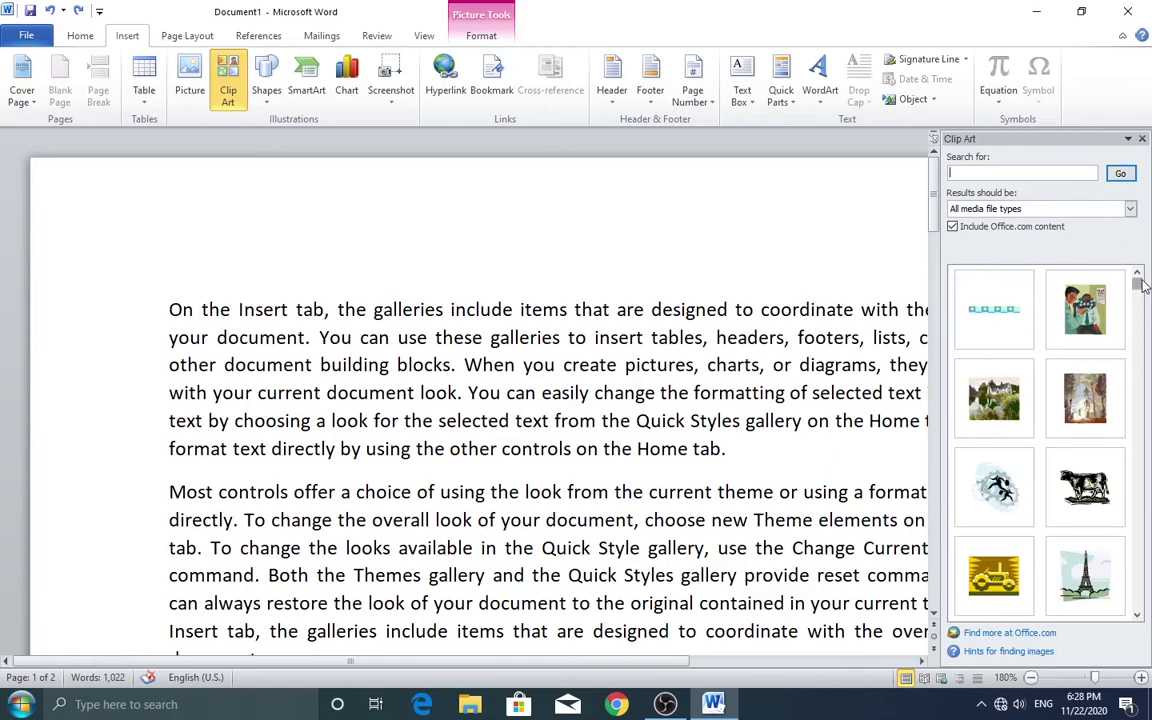
scroll(1141, 289, "down", 1)
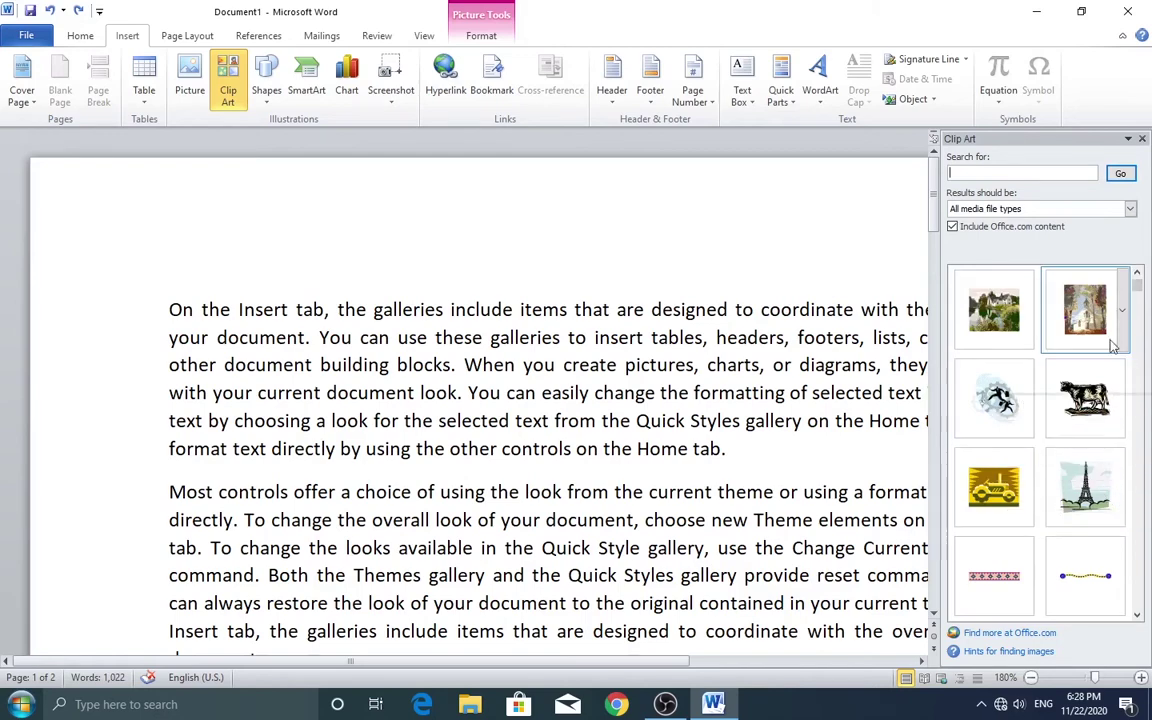
scroll(1113, 345, "down", 3)
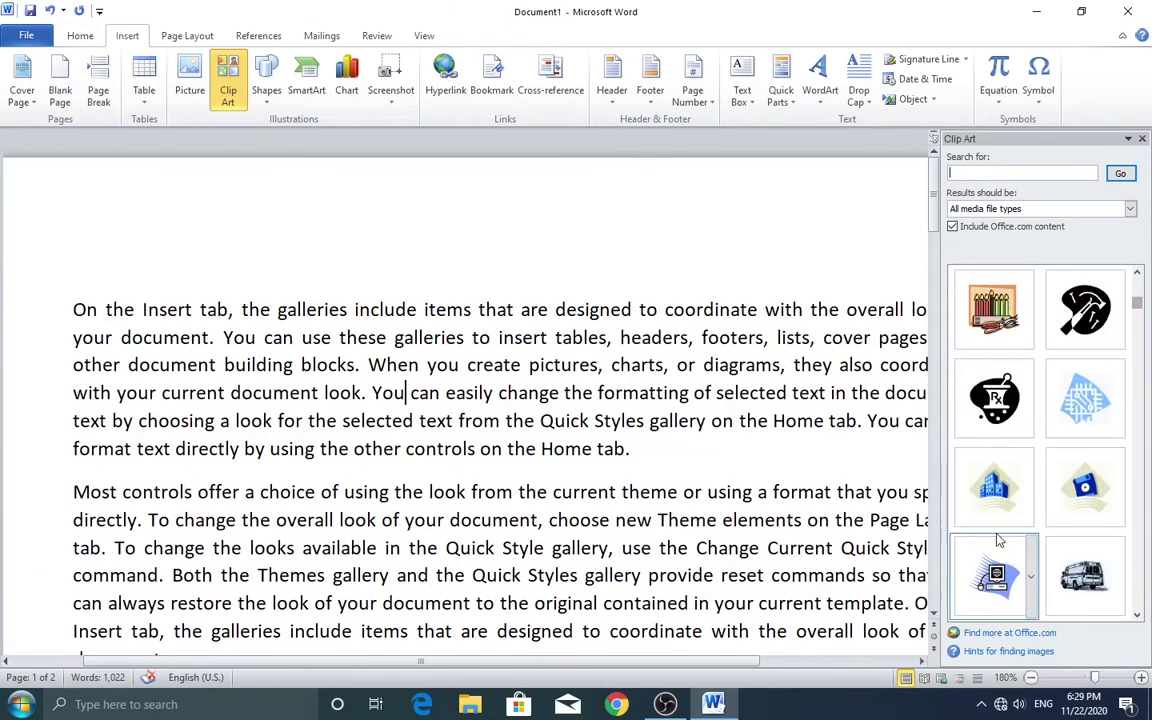
Insert the blue buildings clip art and set its text wrapping to Tight
left_click(994, 487)
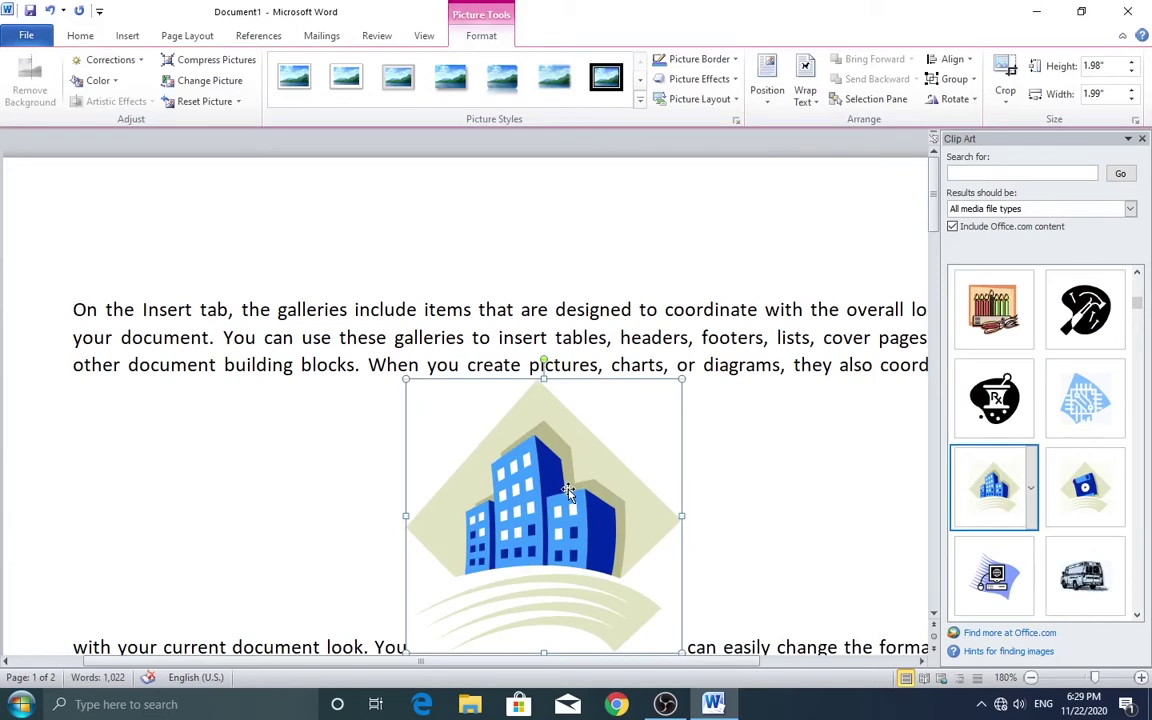
left_click(818, 107)
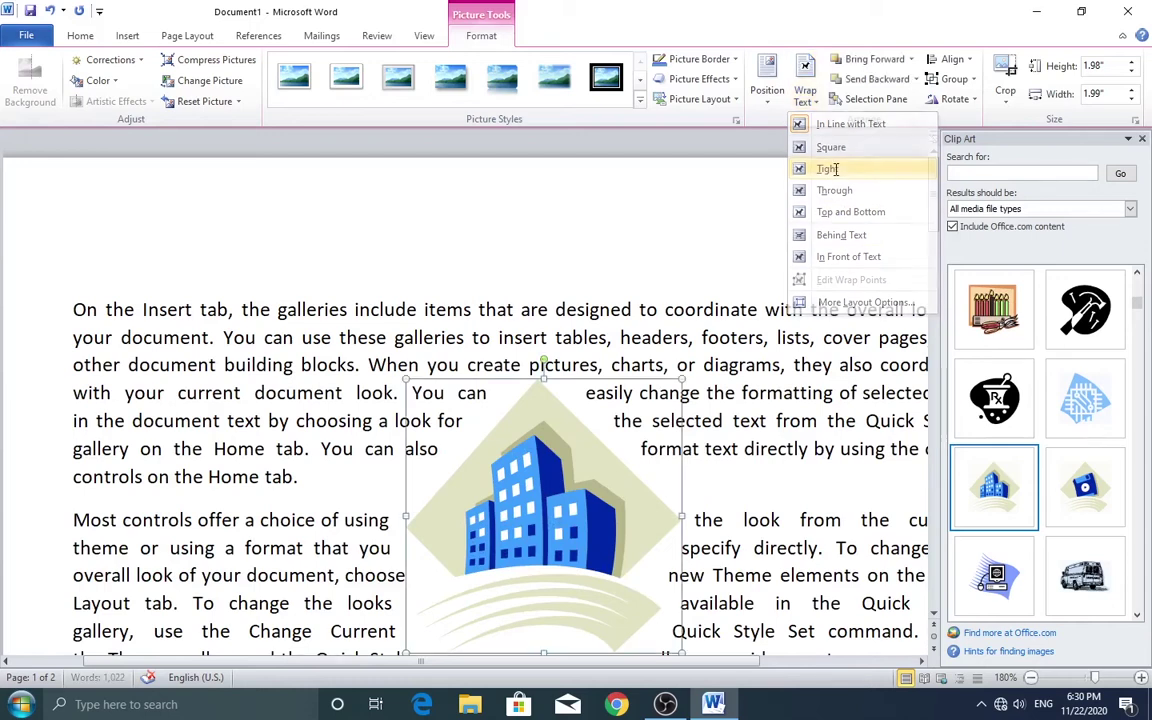
left_click(836, 172)
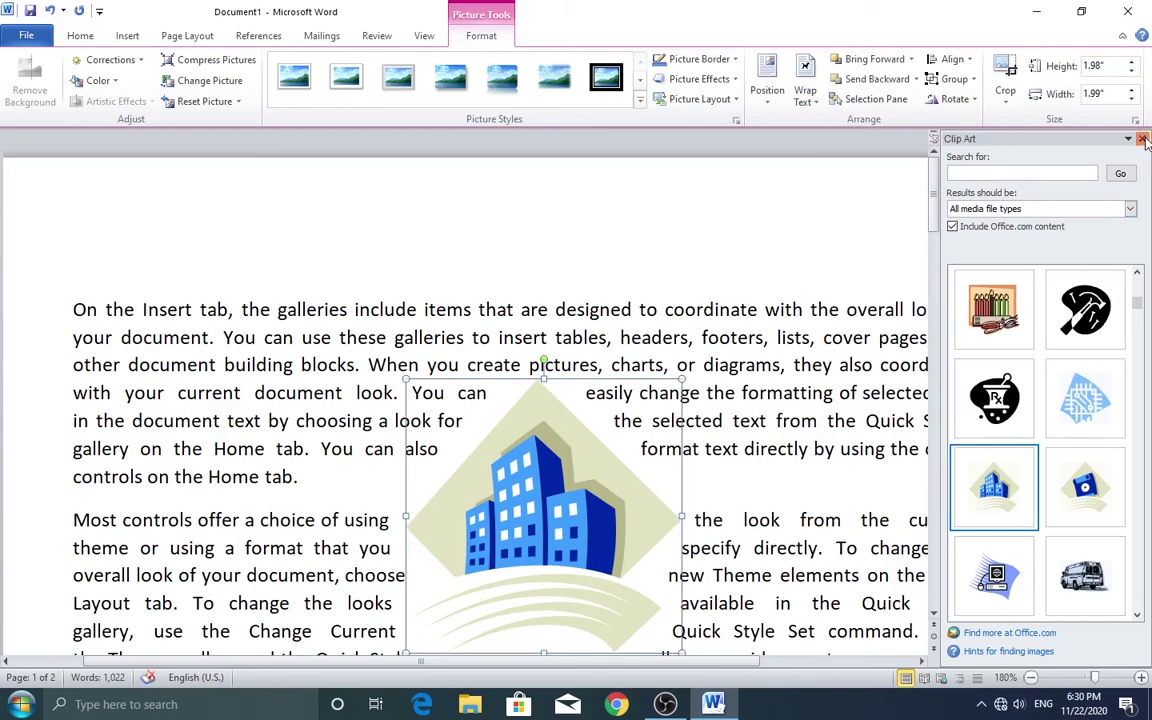
Close the Clip Art pane, switch between Insert and Format tabs, and reselect the buildings picture
left_click(1143, 140)
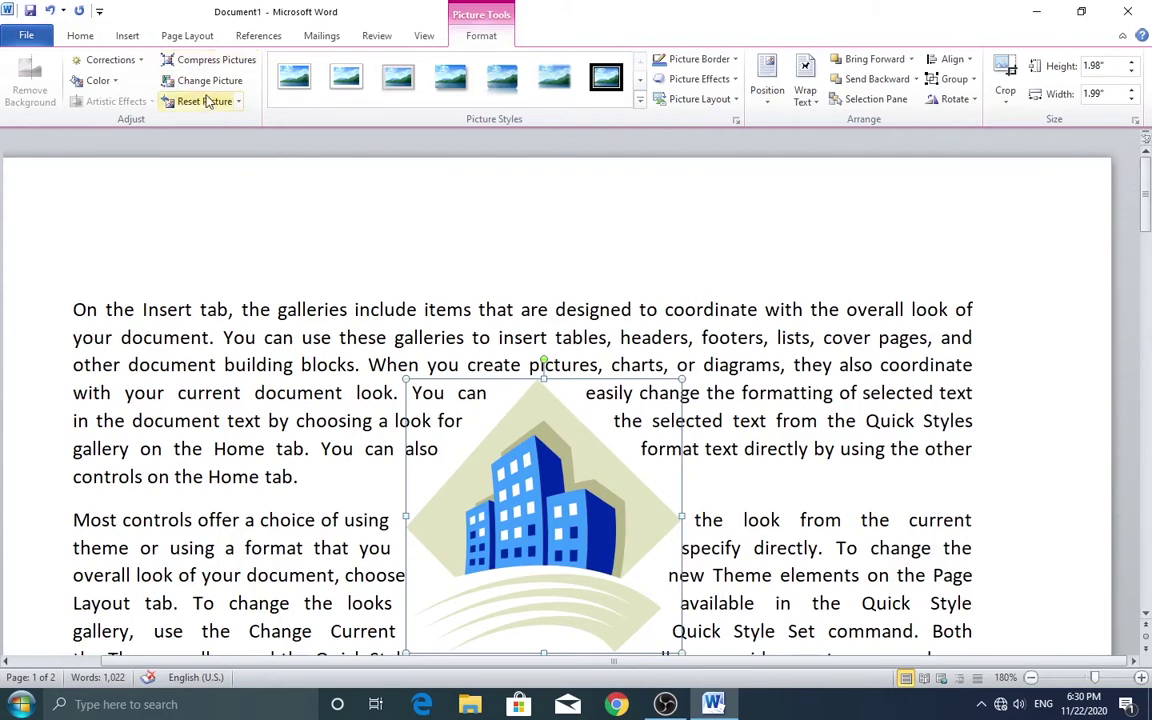
left_click(127, 37)
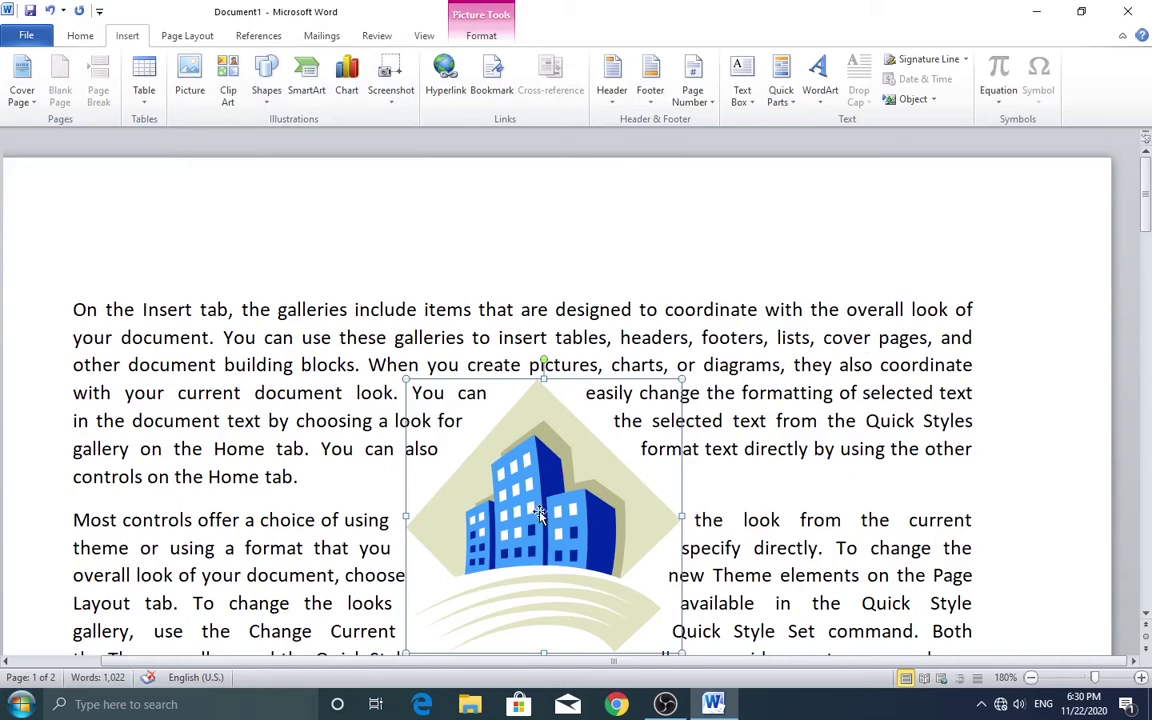
left_click(483, 35)
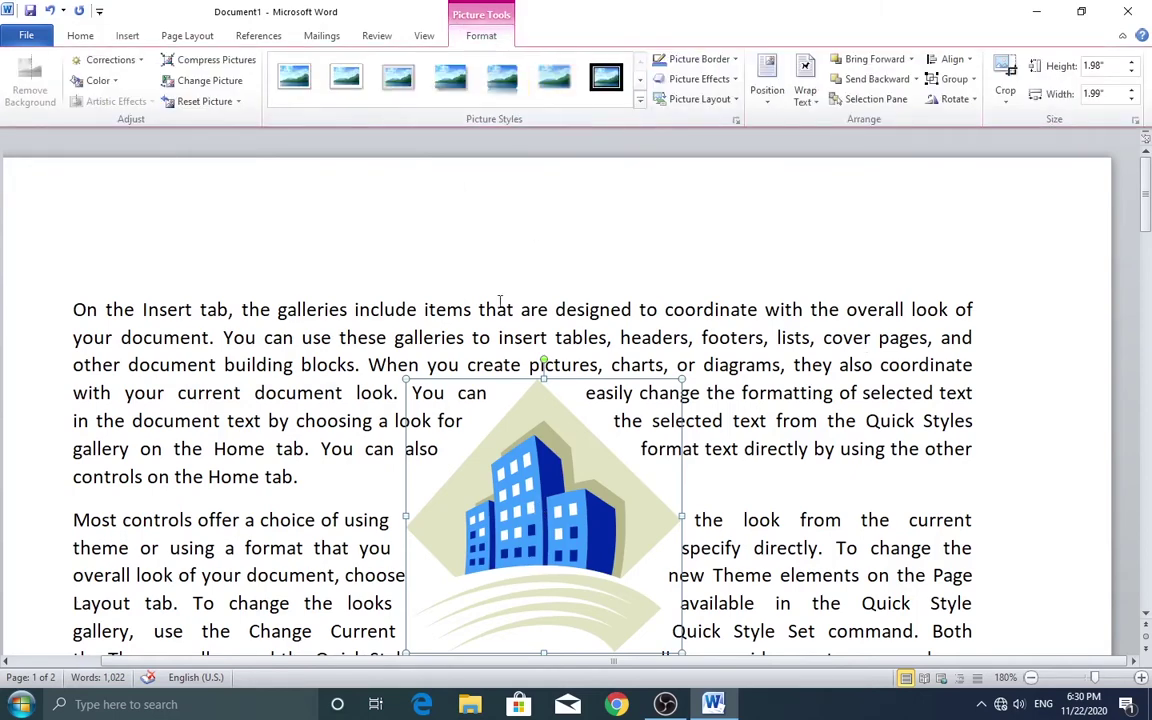
left_click(295, 340)
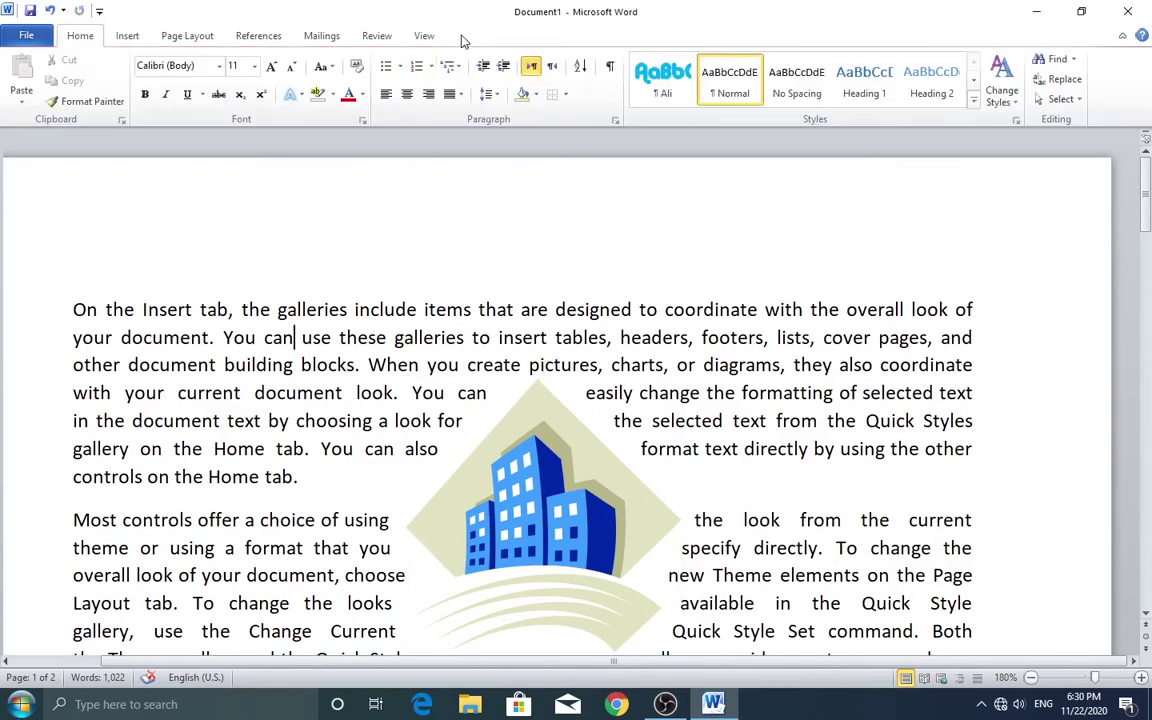
left_click(540, 492)
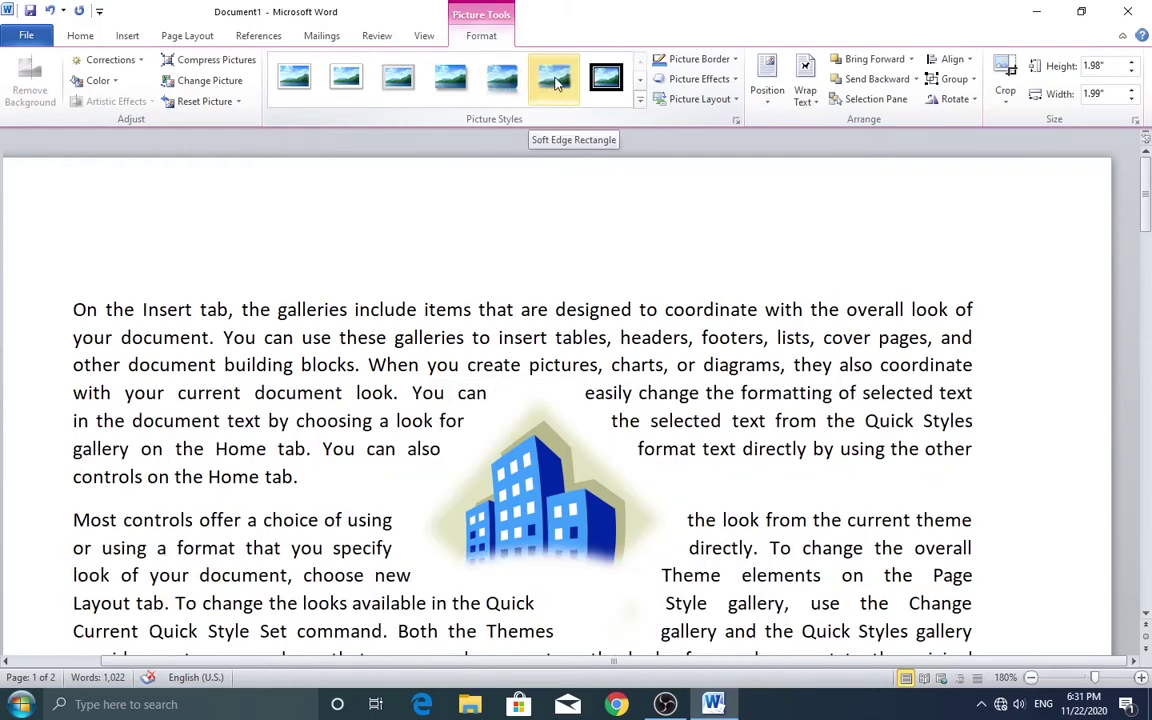
Recolor the buildings clip art to Gray-25%, Background color 2 Light
left_click(641, 80)
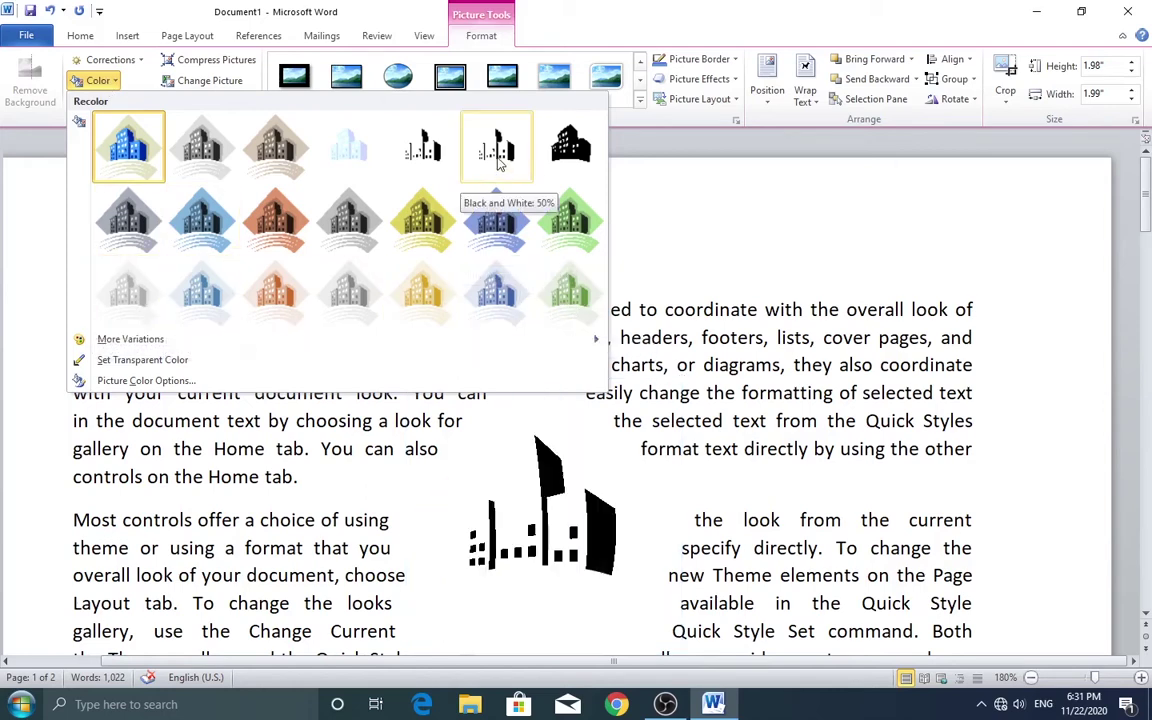
left_click(128, 305)
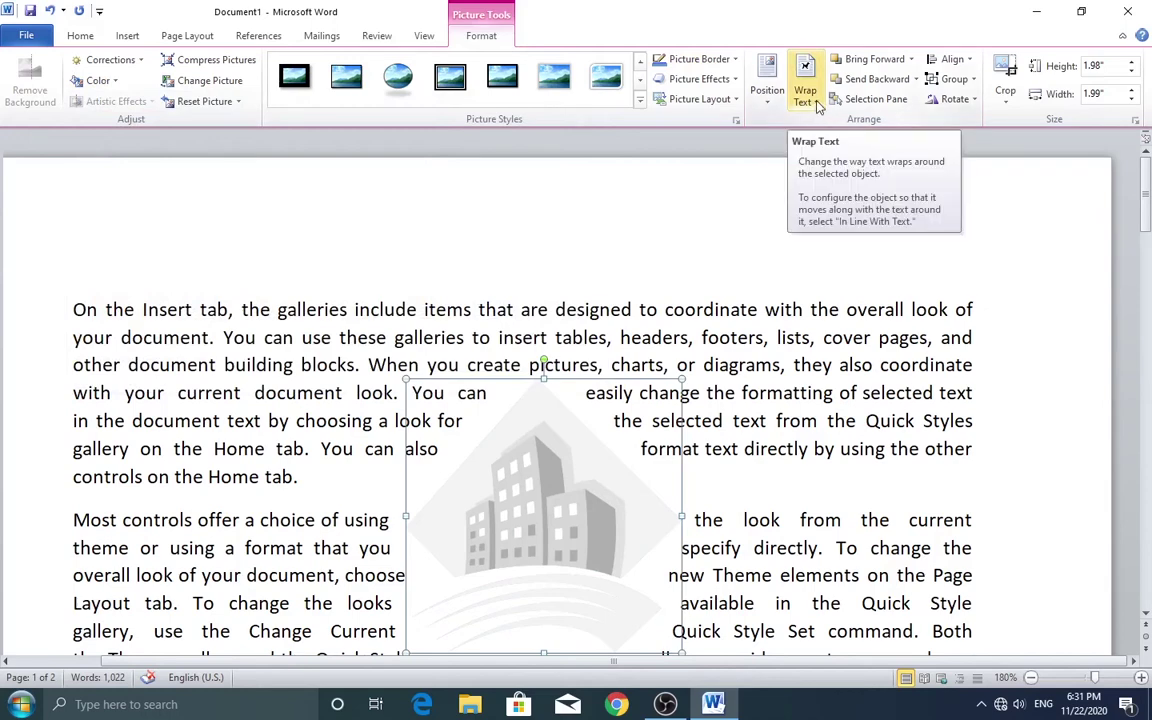
Set the buildings picture's text wrapping to Behind Text
left_click(817, 107)
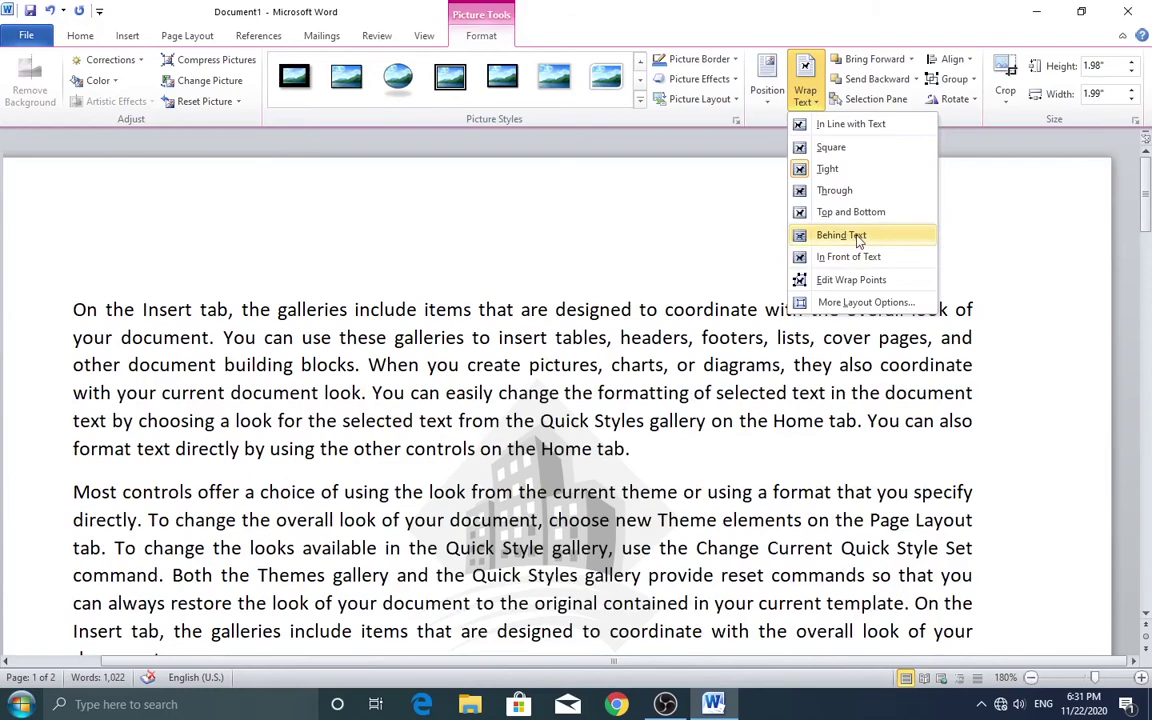
left_click(841, 235)
scroll(1029, 316, "down", 4)
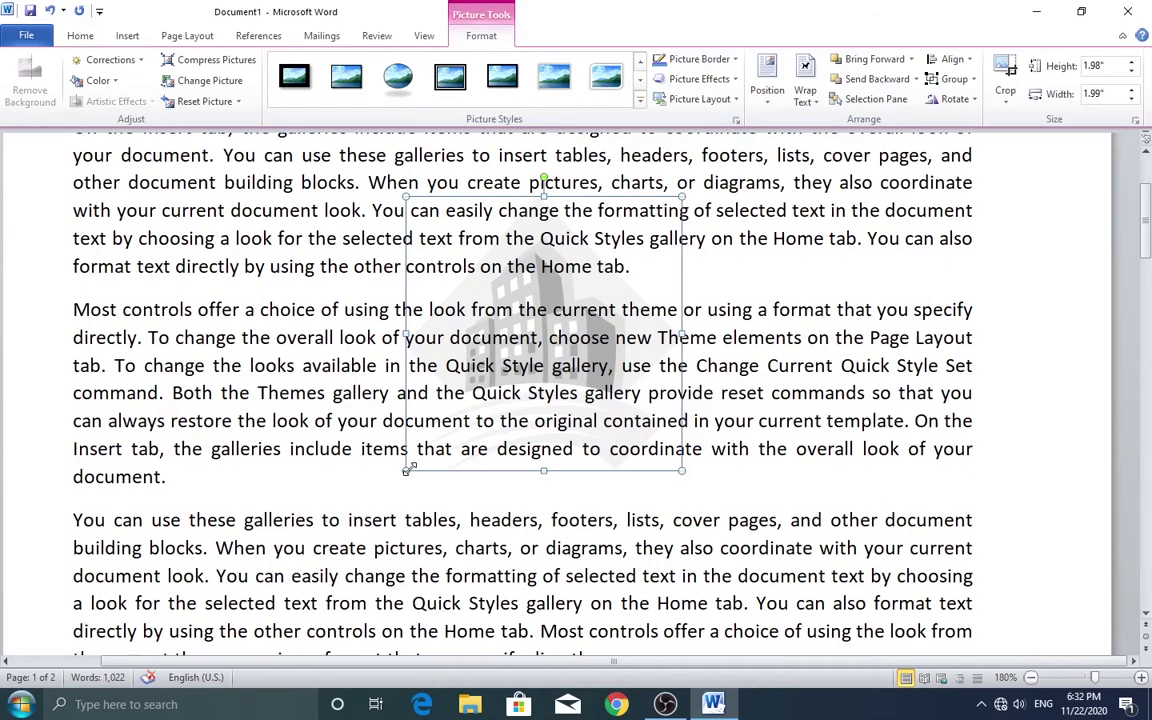
Enlarge the picture to about 3.71 by 3.73 inches and centre it on the page
left_click_drag(407, 469, 165, 652)
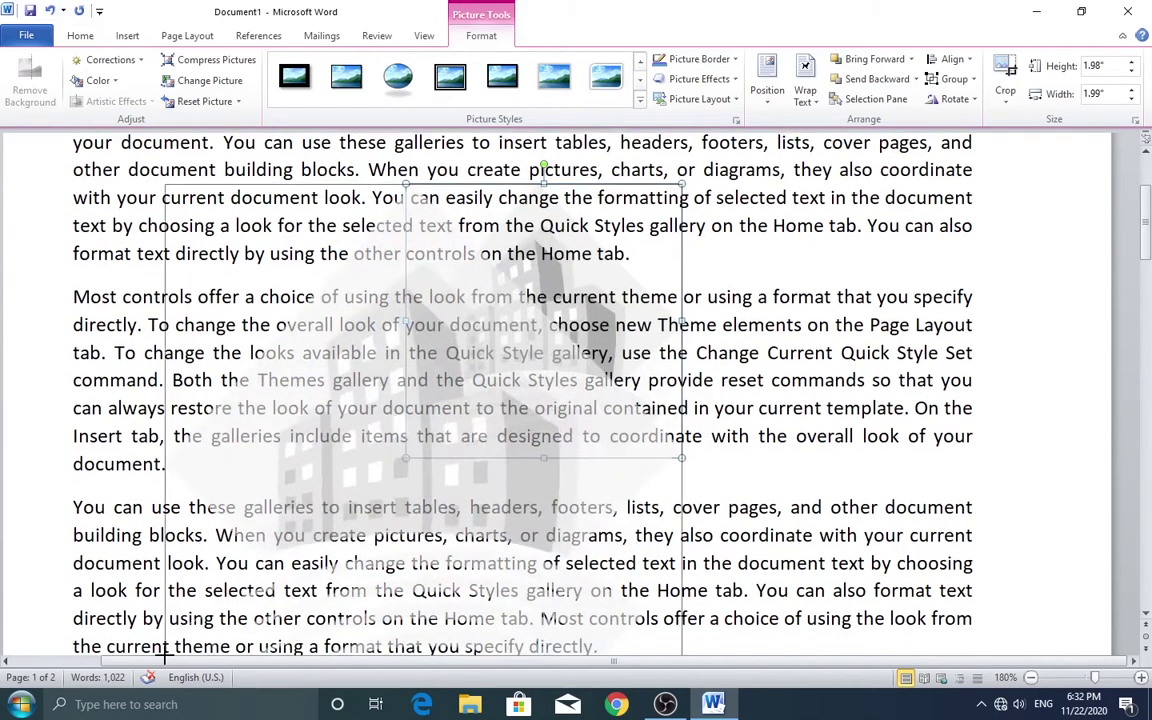
mouse_move(440, 470)
left_mouse_down()
mouse_move(551, 378)
mouse_move(567, 385)
left_mouse_up()
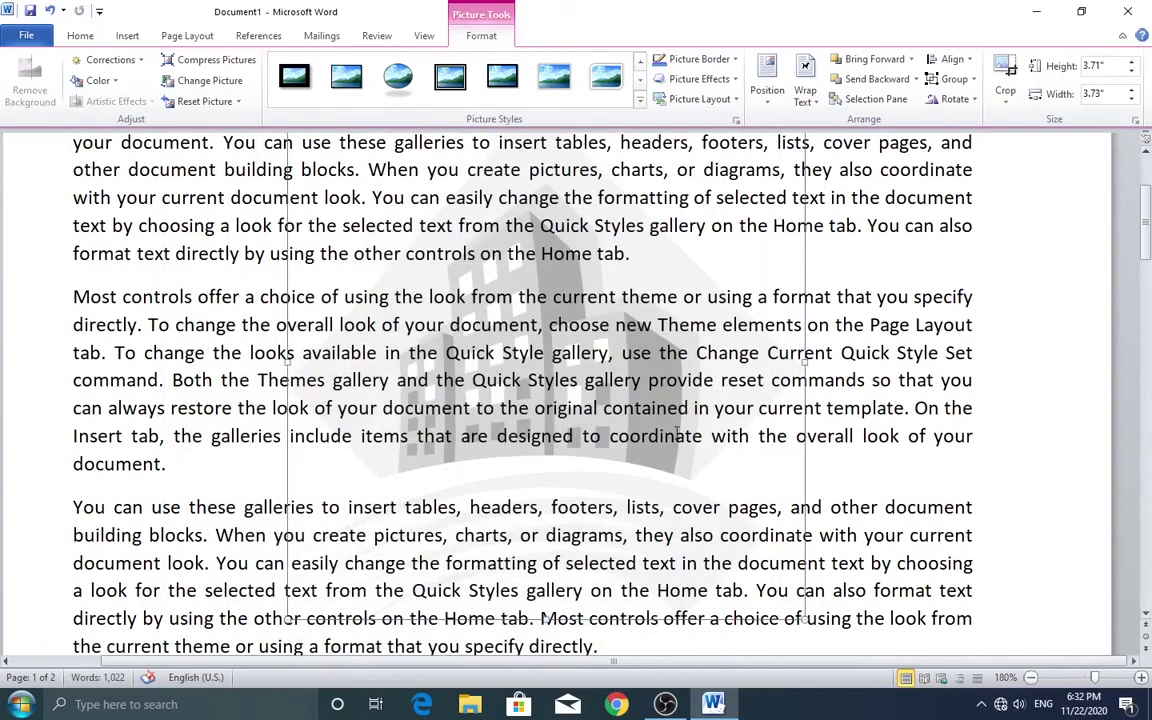
left_click(858, 444)
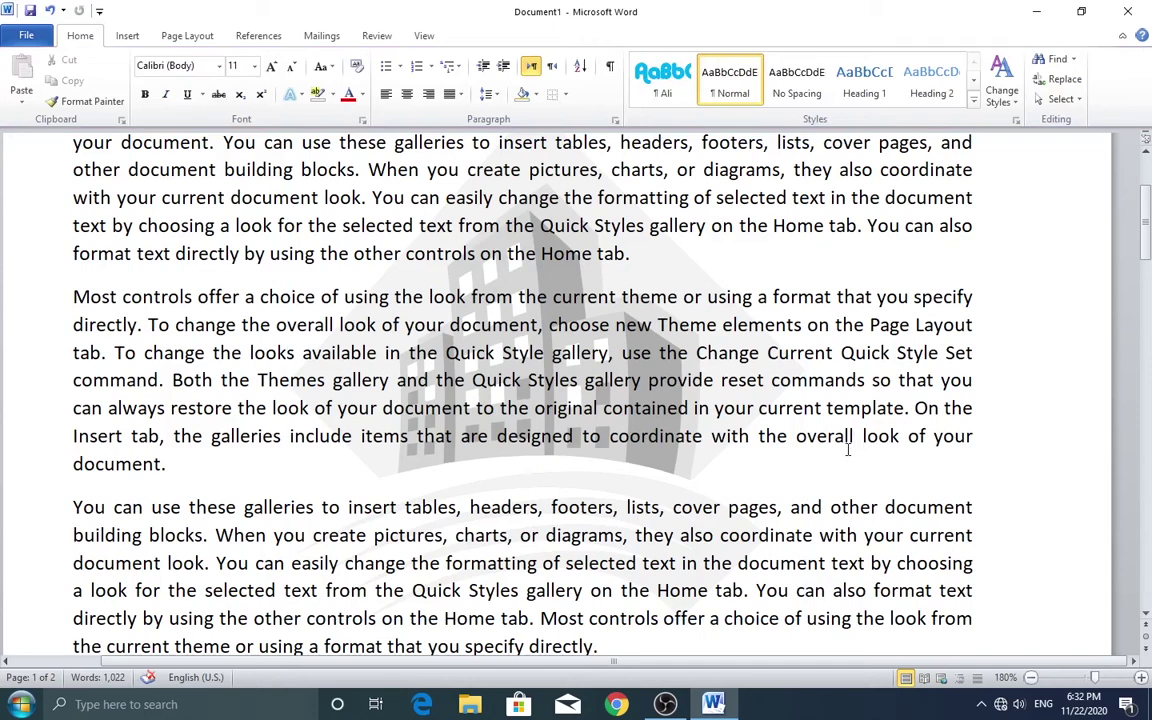
left_click(1033, 682)
left_click(1033, 682)
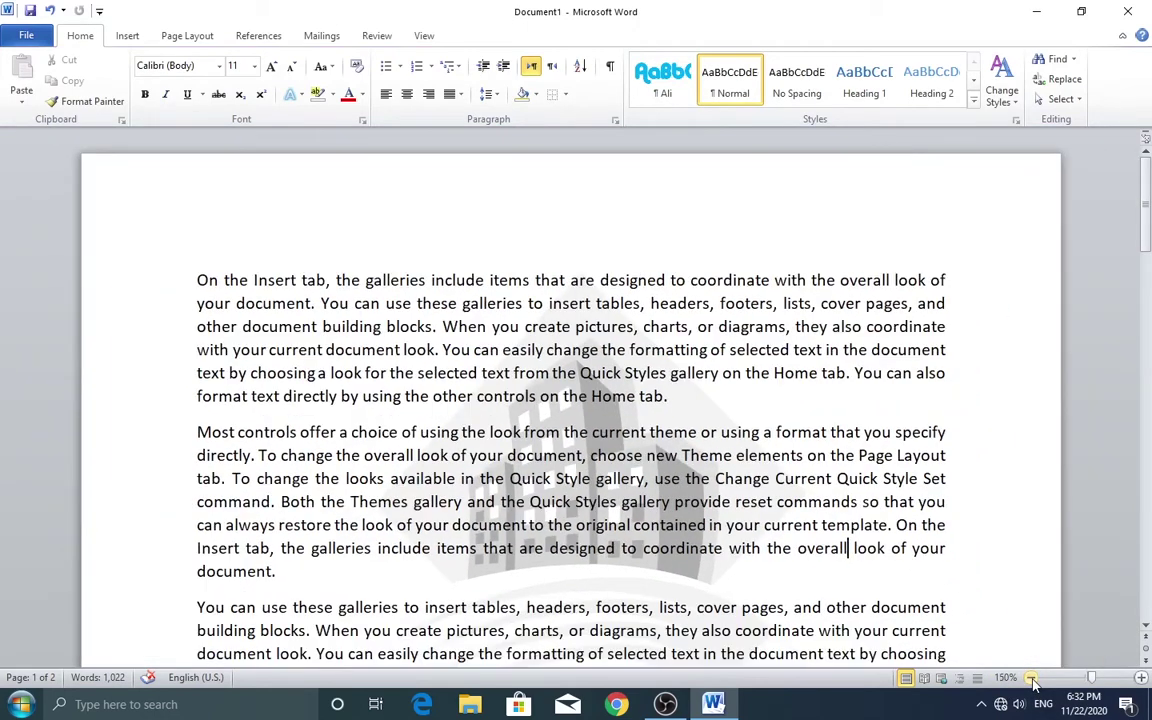
left_click(1033, 682)
left_click(1033, 682)
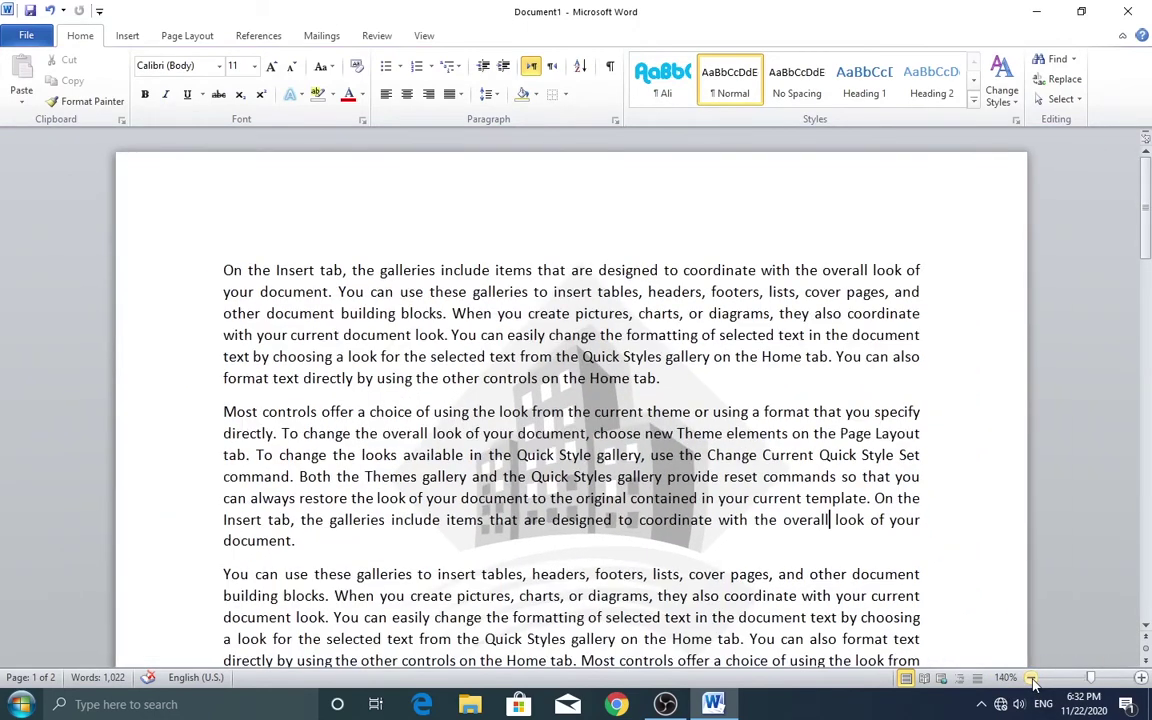
left_click(1142, 678)
left_click(1142, 678)
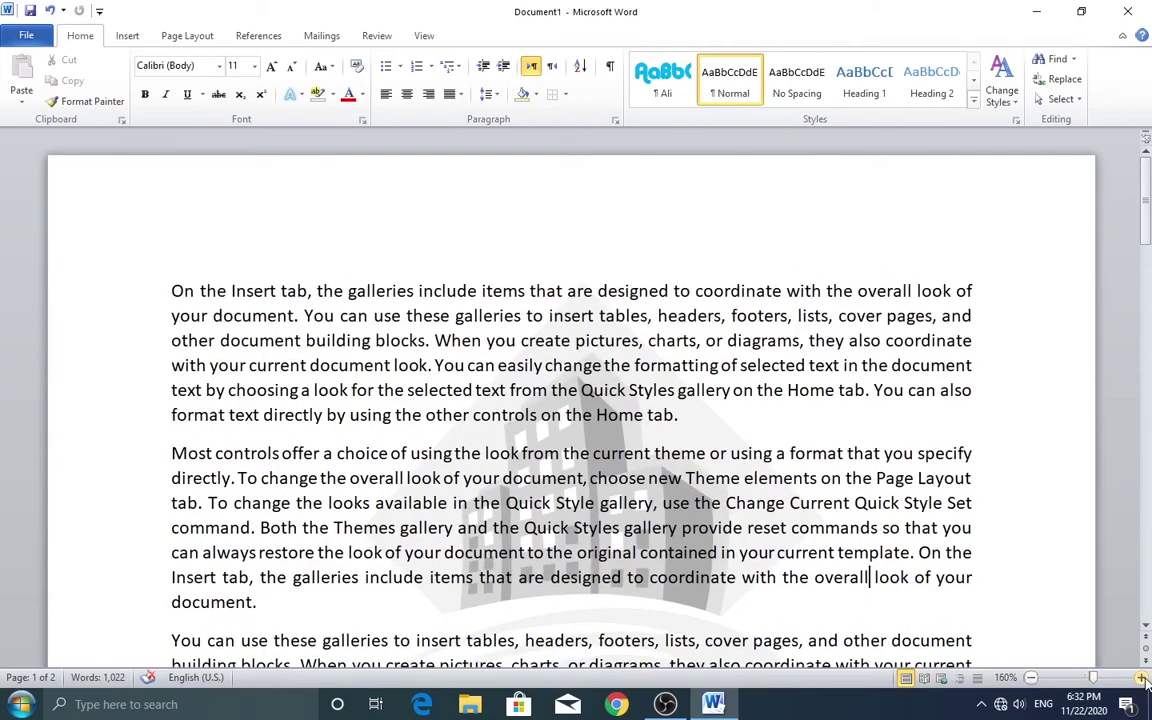
left_click(1142, 678)
left_click(1142, 678)
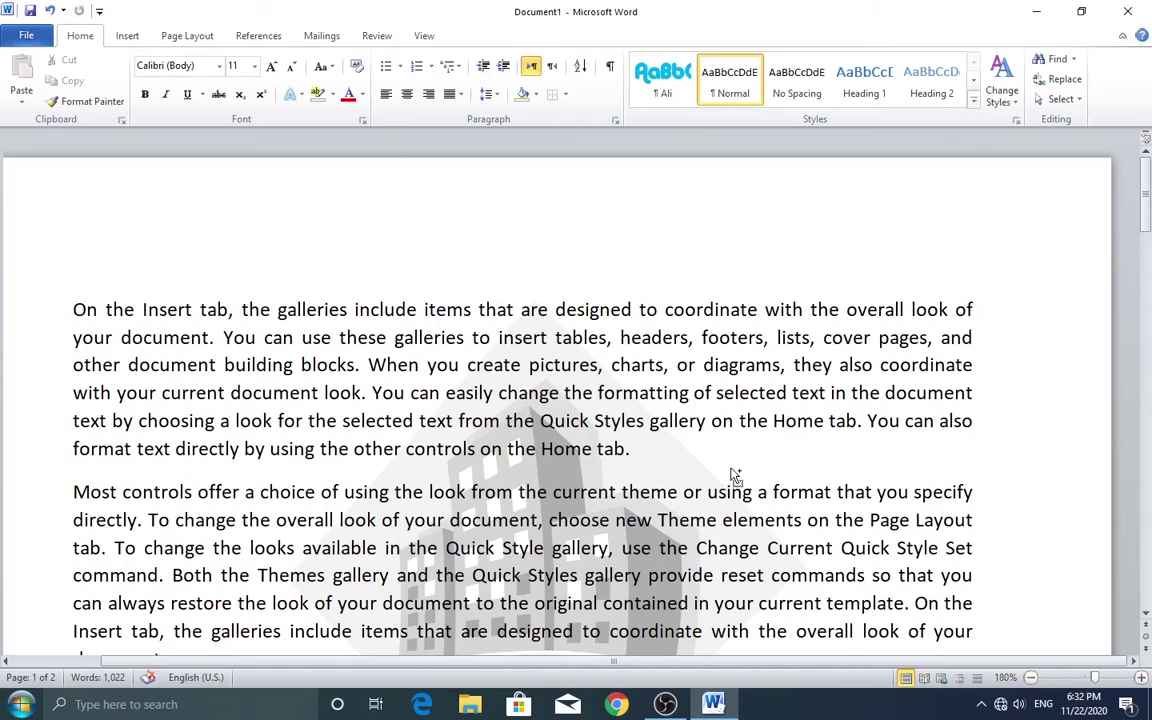
scroll(735, 475, "down", 1, "ctrl")
scroll(731, 470, "down", 3, "ctrl")
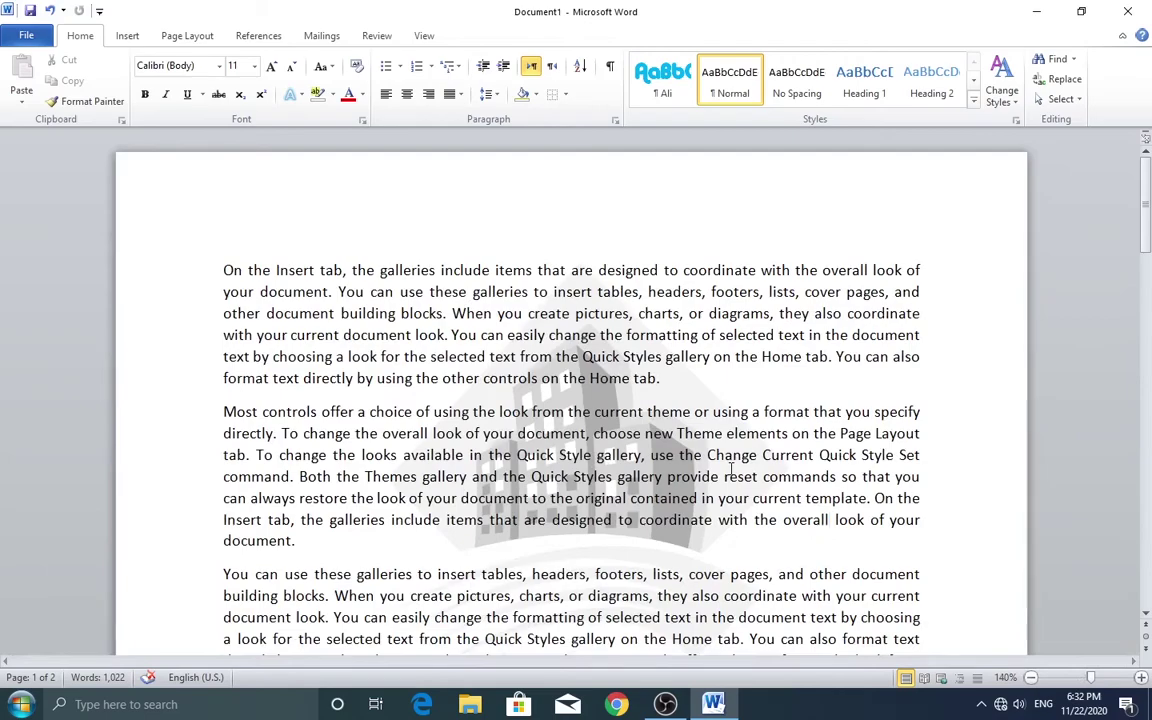
scroll(731, 470, "up", 5, "ctrl")
scroll(733, 470, "down", 1, "ctrl")
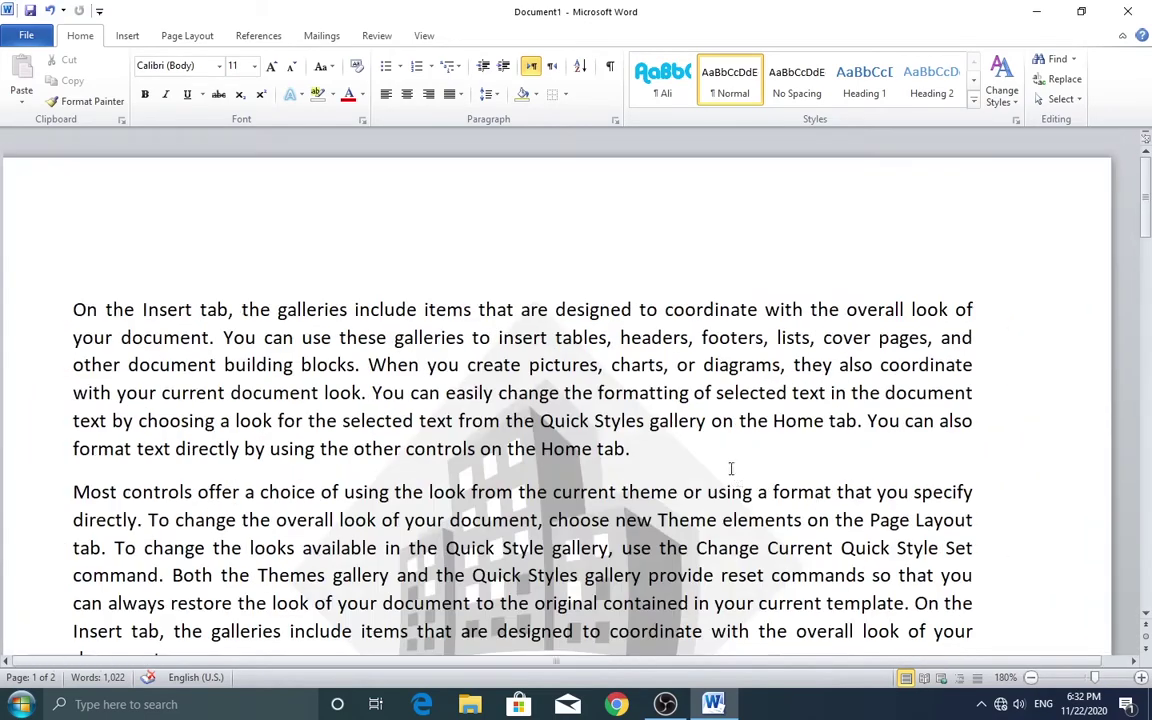
scroll(733, 468, "down", 2, "ctrl")
scroll(733, 466, "down", 3, "ctrl")
scroll(733, 466, "up", 4, "ctrl")
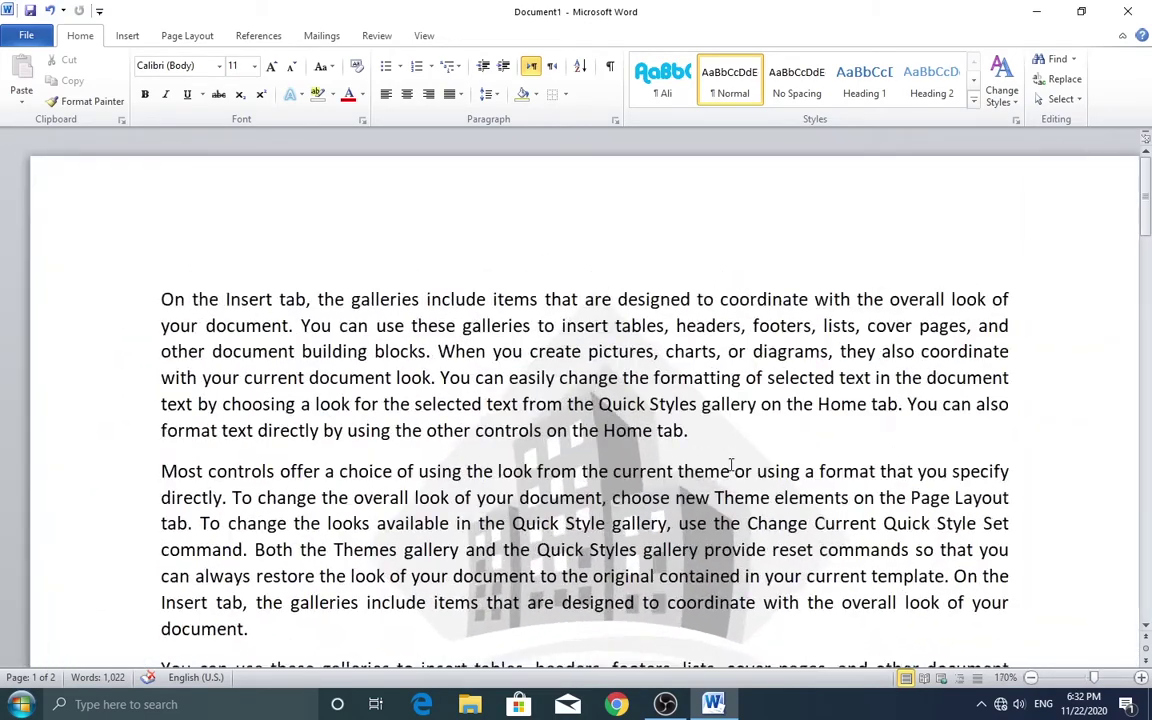
scroll(733, 466, "up", 5, "ctrl")
scroll(735, 466, "down", 1, "ctrl")
scroll(737, 465, "down", 6, "ctrl")
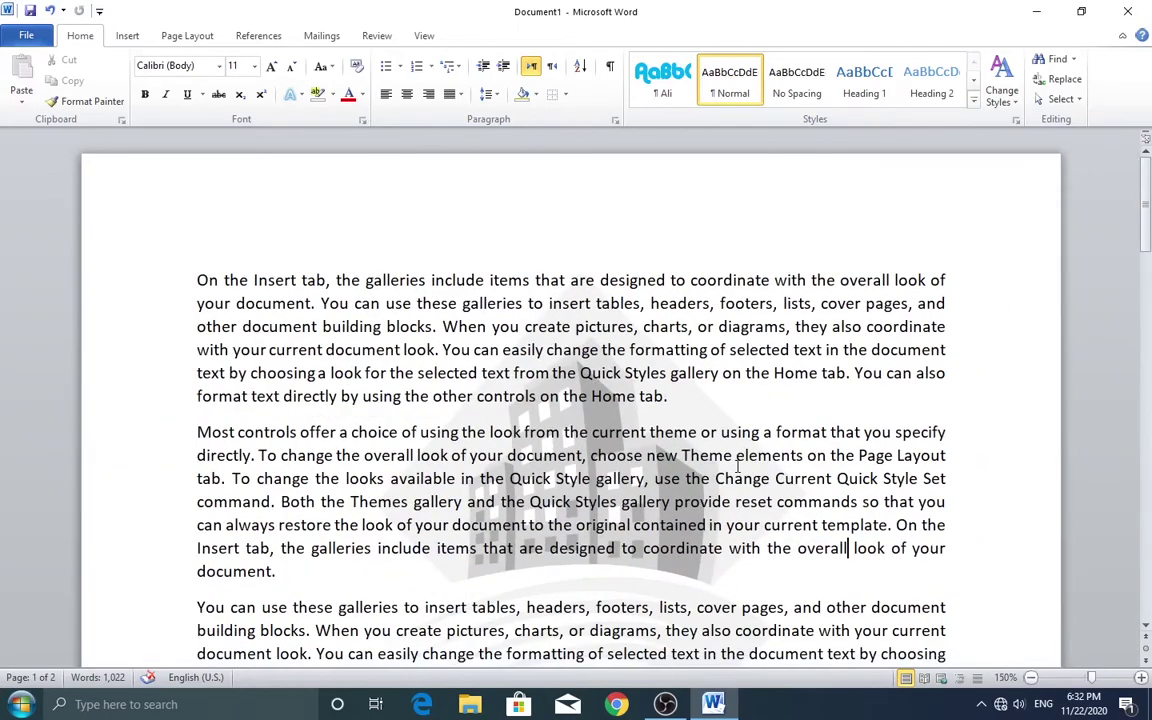
scroll(737, 466, "up", 2, "ctrl")
scroll(737, 466, "up", 3, "ctrl")
scroll(737, 466, "down", 4, "ctrl")
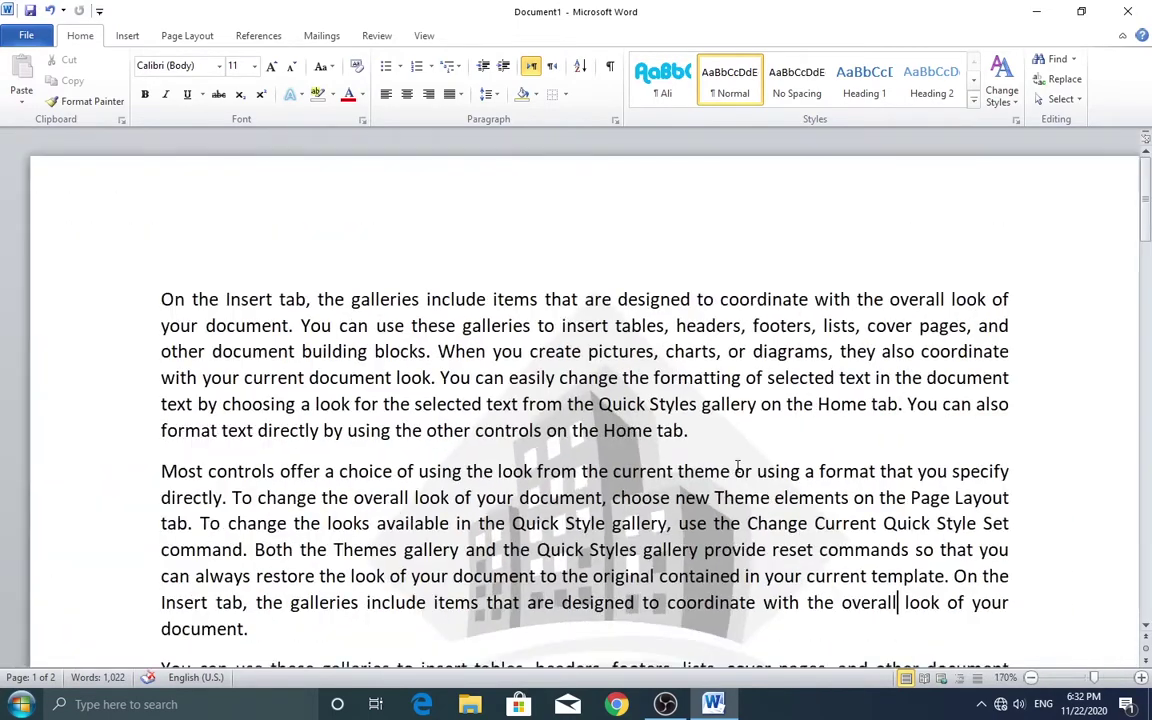
scroll(740, 473, "up", 2, "ctrl")
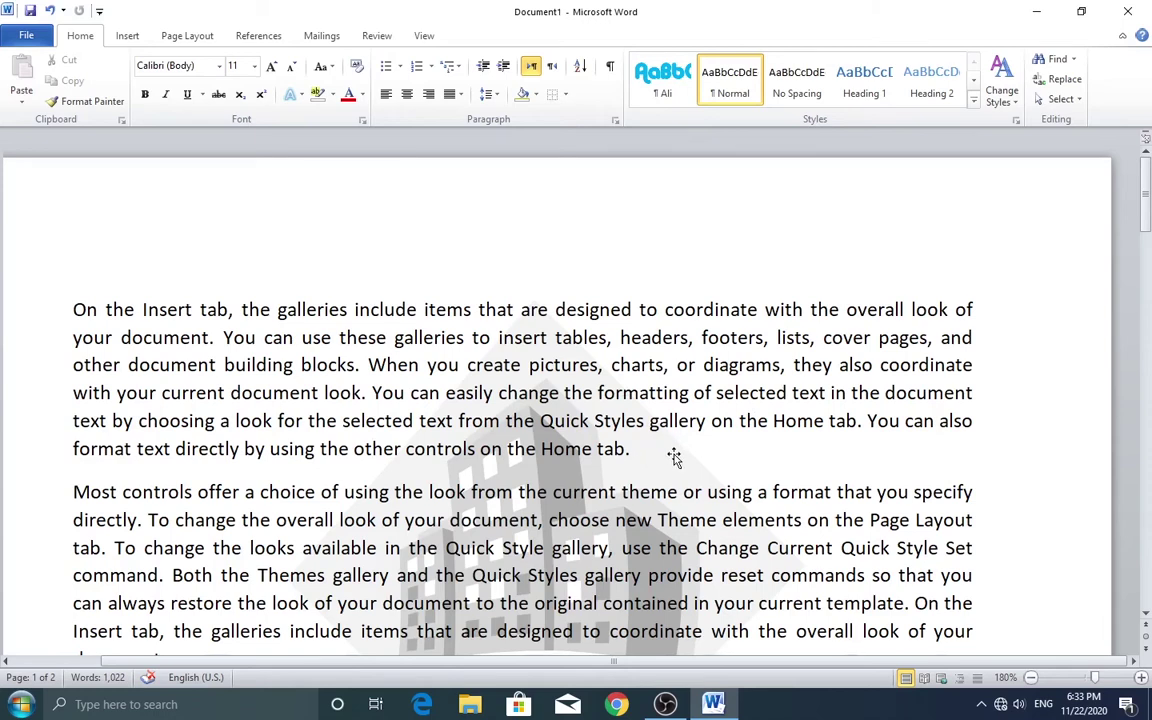
Draw a blue rounded rectangle, about 0.76 by 4.09 inches, across the second paragraph
left_click(84, 309)
left_click(127, 35)
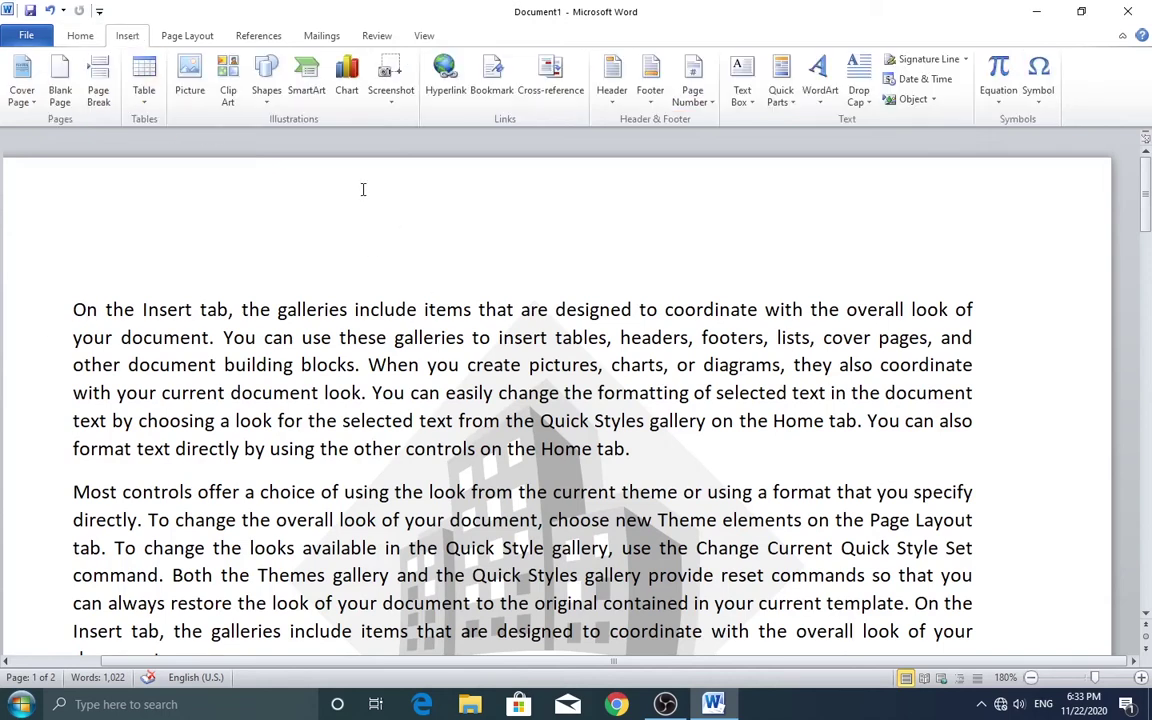
left_click(267, 100)
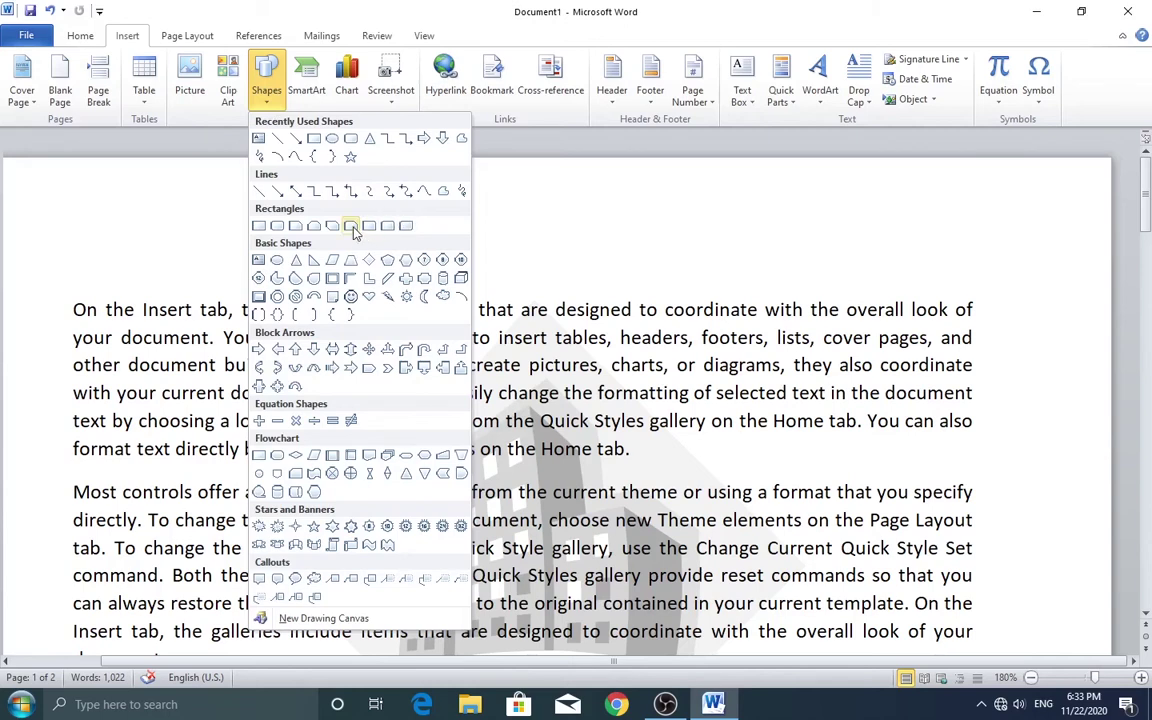
left_click(407, 228)
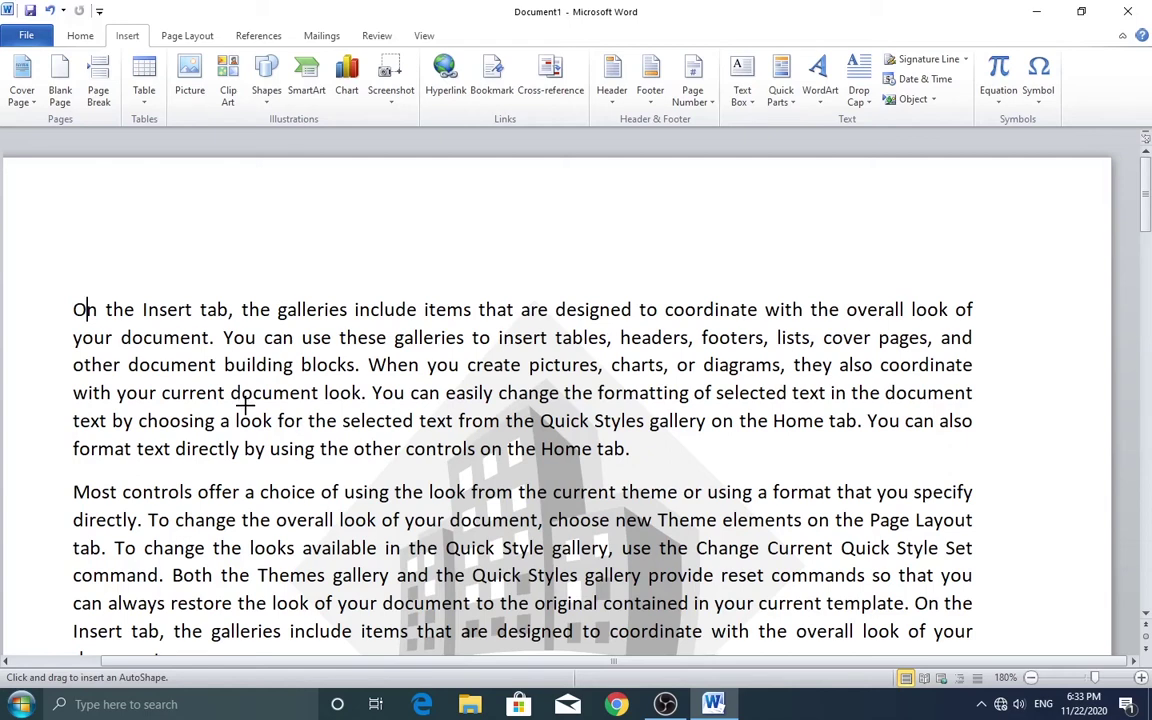
left_click_drag(1147, 195, 1147, 265)
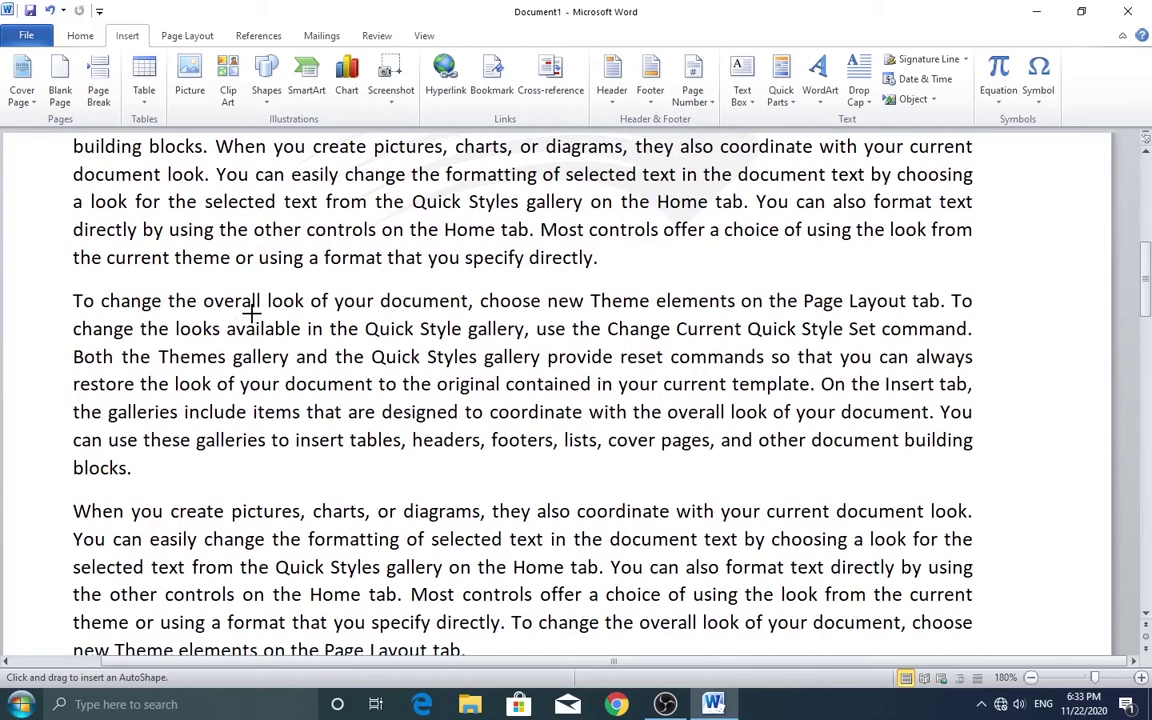
left_click_drag(252, 313, 316, 366)
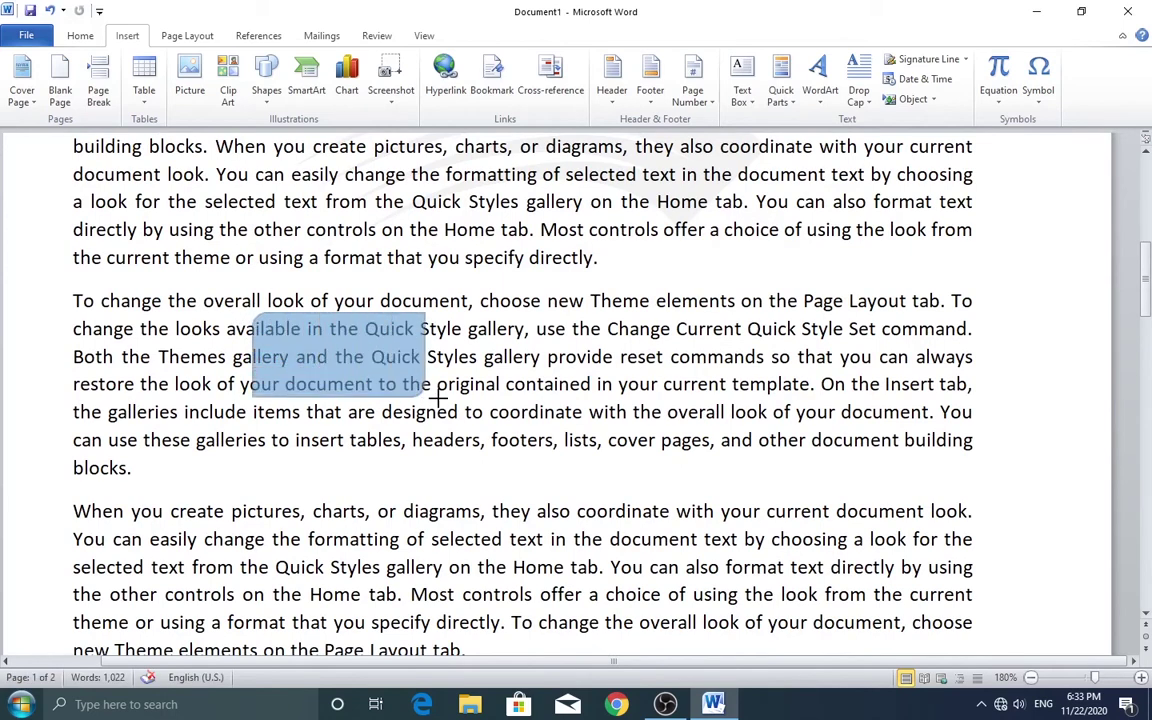
left_click_drag(316, 366, 818, 420)
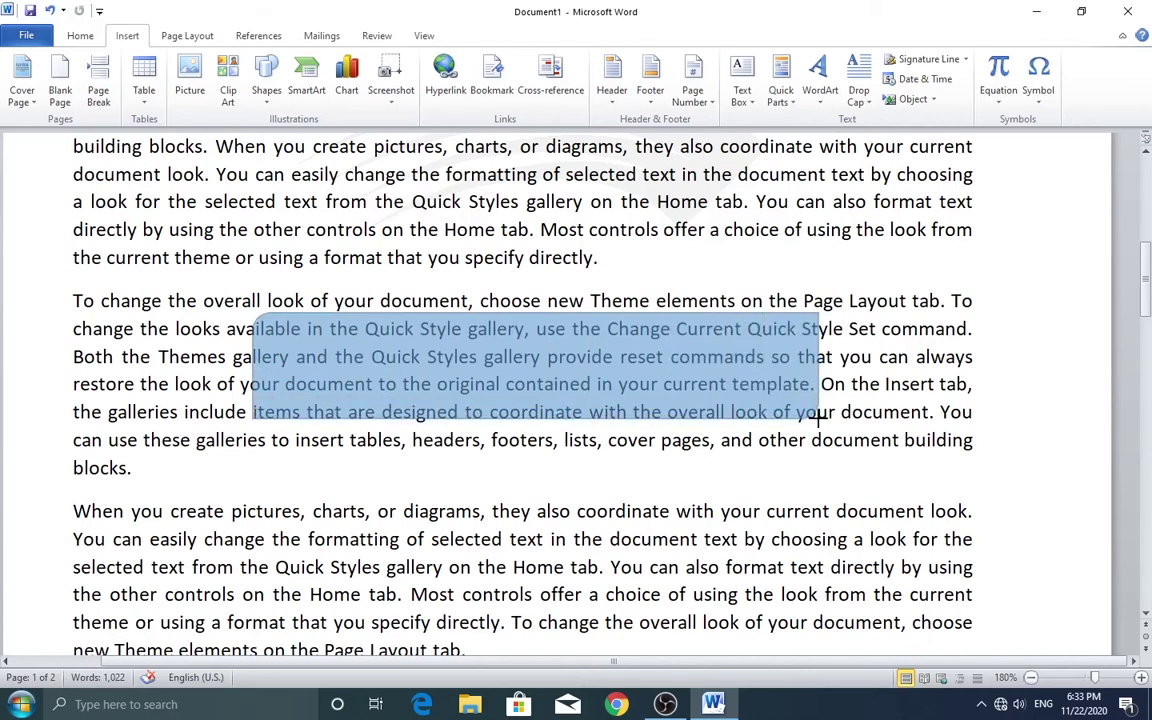
left_click_drag(818, 420, 818, 420)
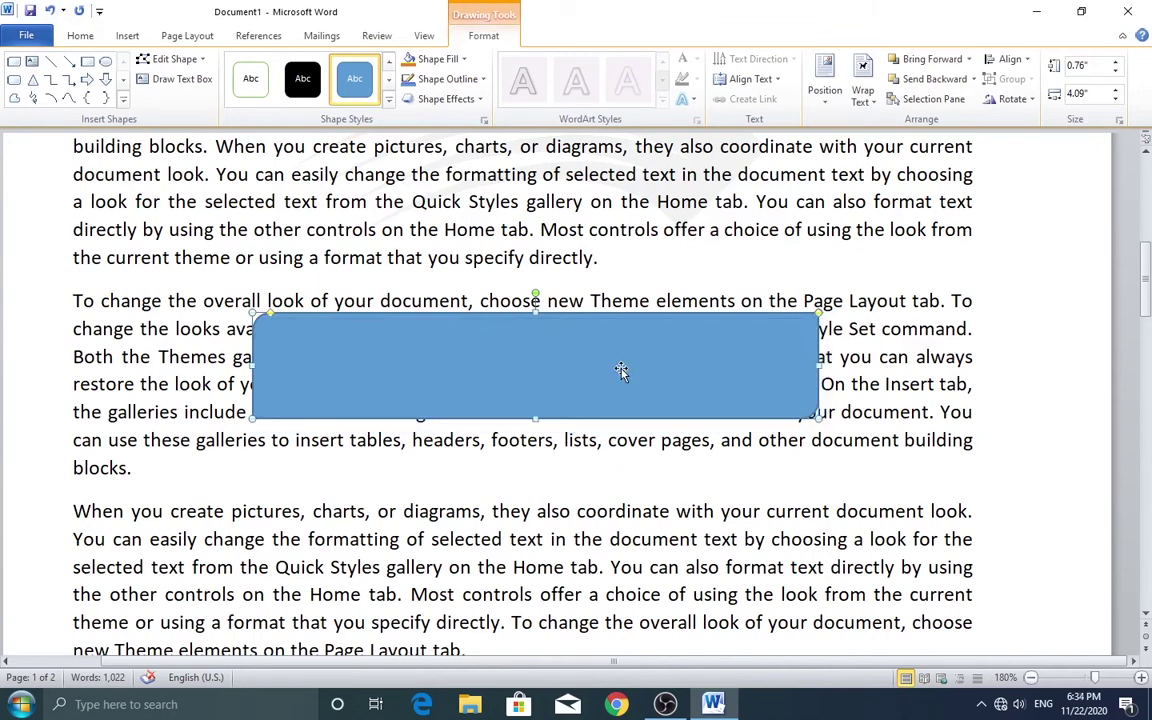
Give the rectangle Tight wrapping and move it a few lines lower within the paragraph
left_click(872, 107)
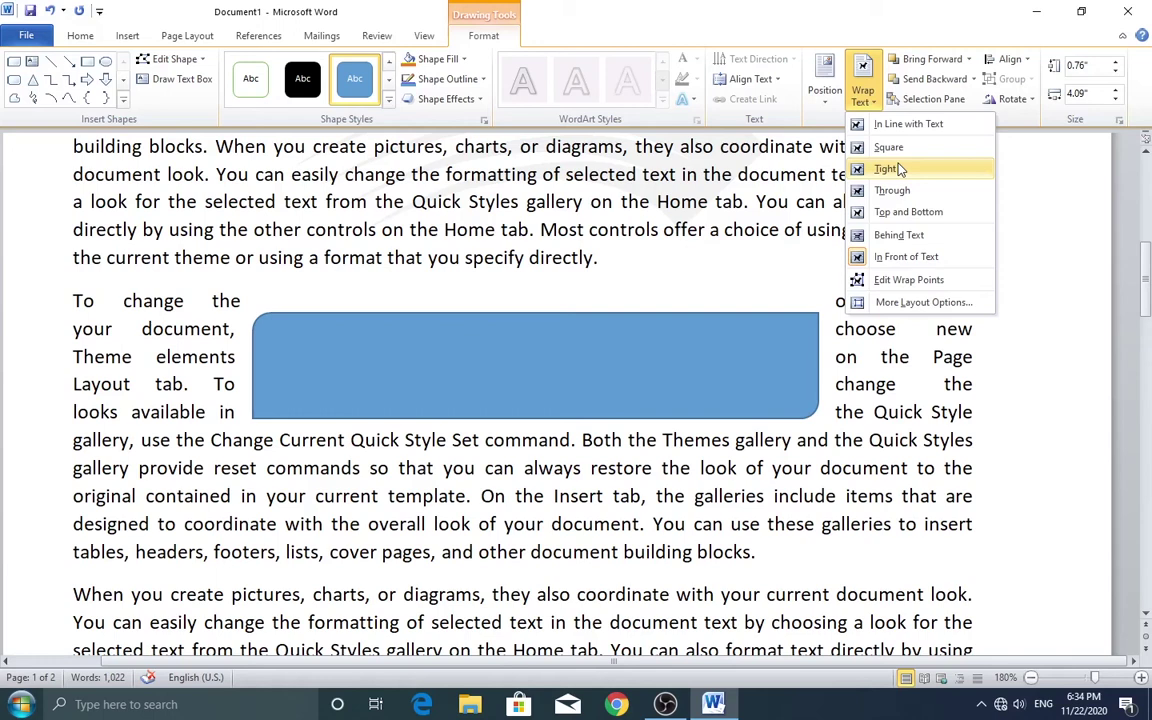
left_click(900, 169)
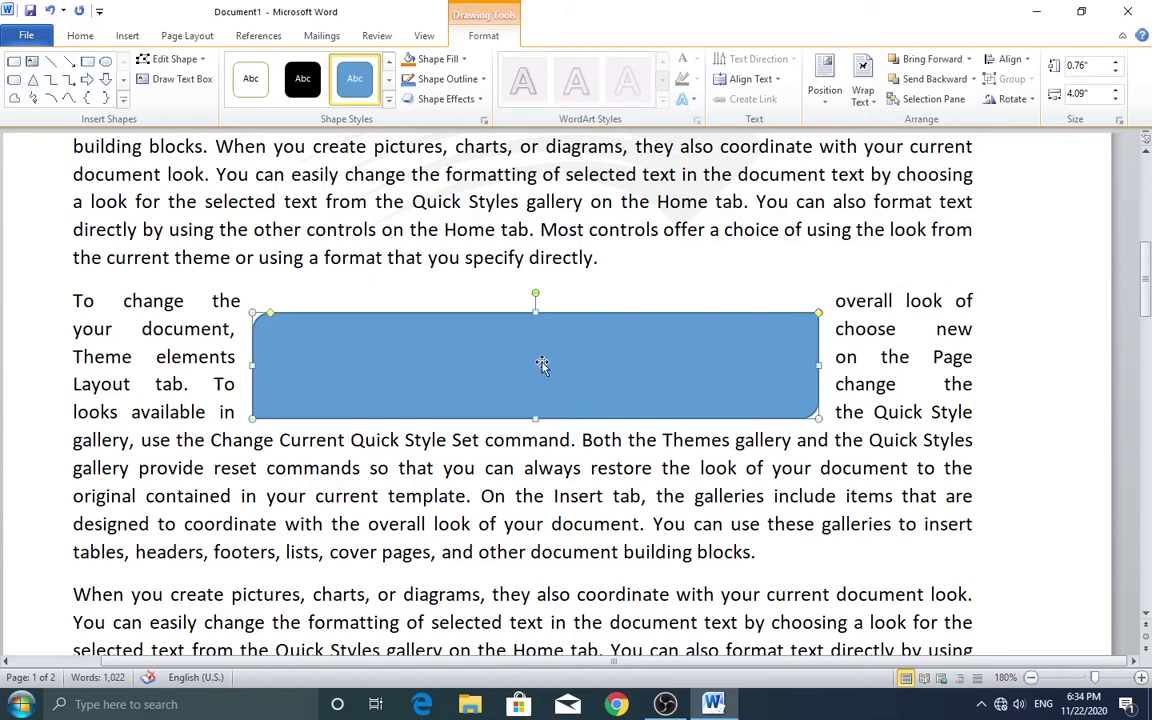
left_click_drag(540, 365, 564, 416)
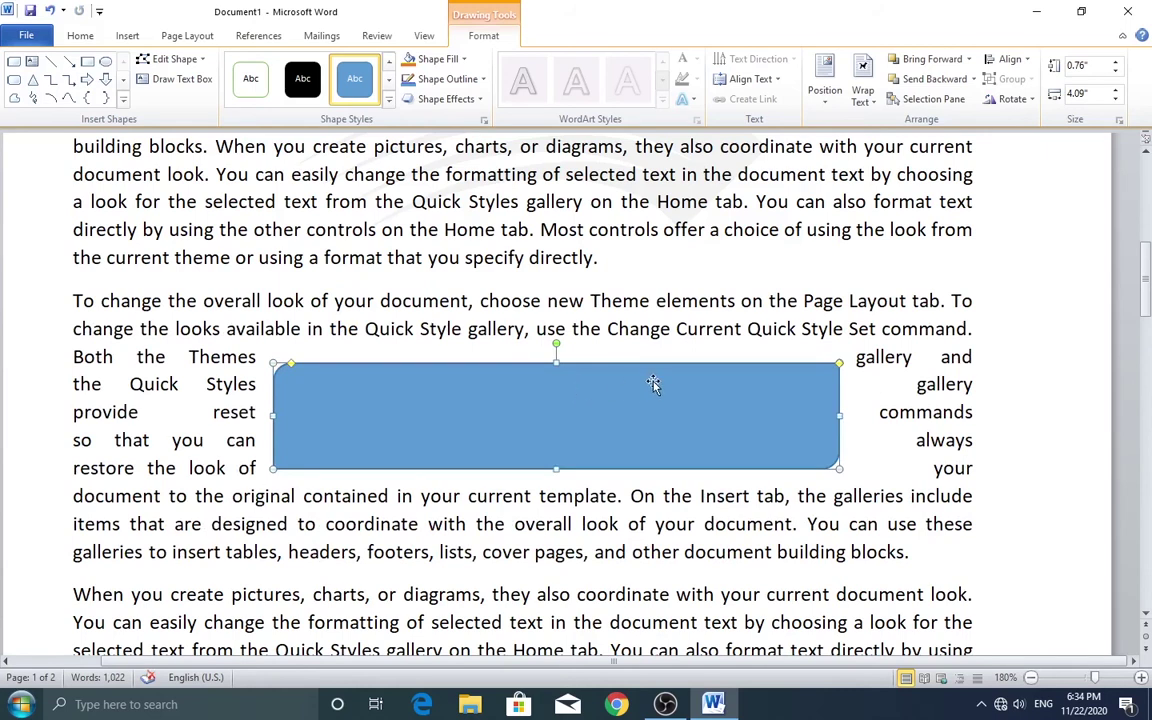
key("Left")
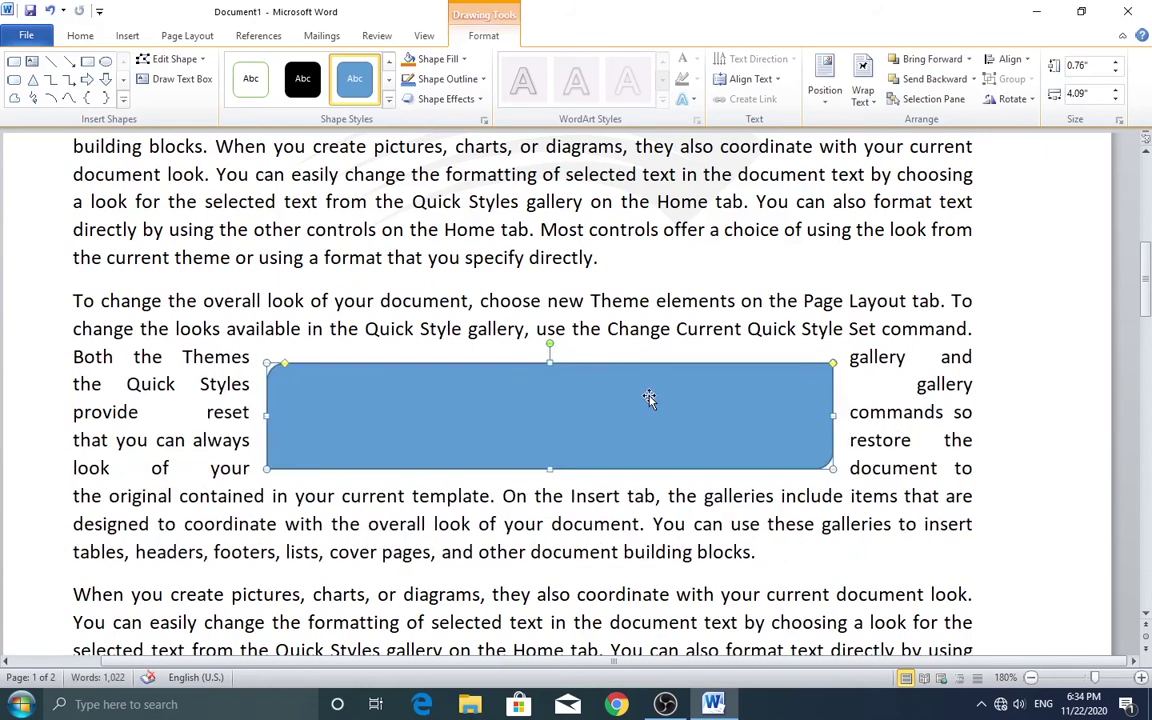
key("Up")
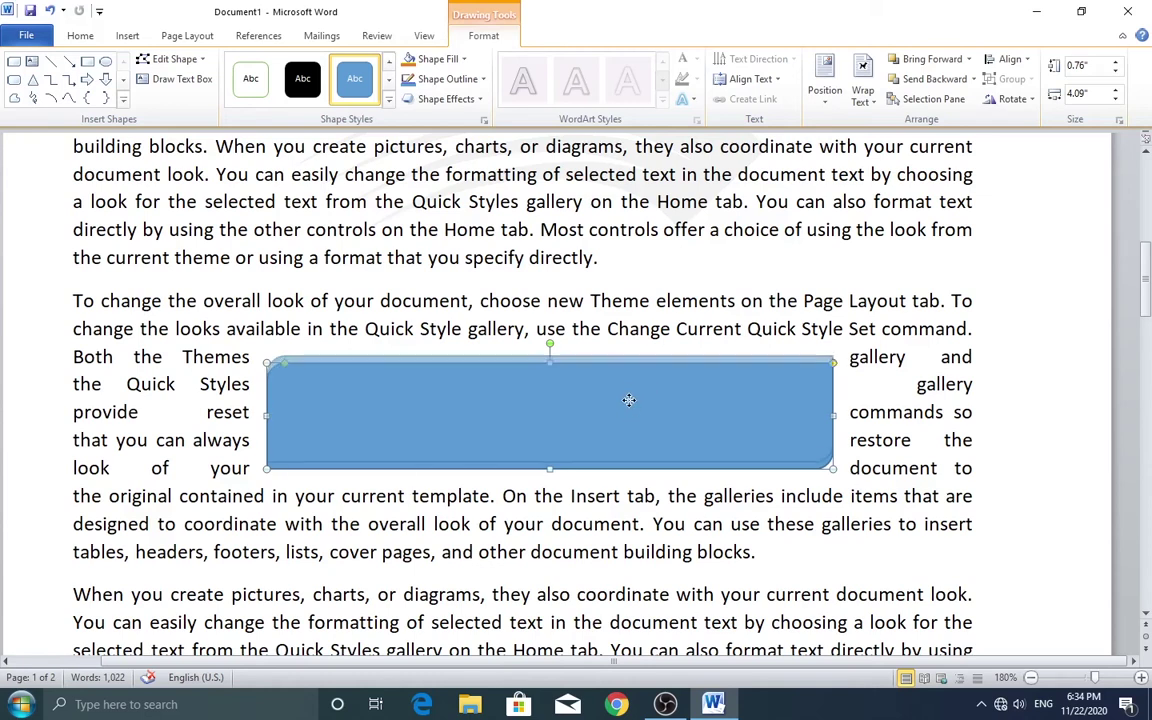
key("Up")
key("Down")
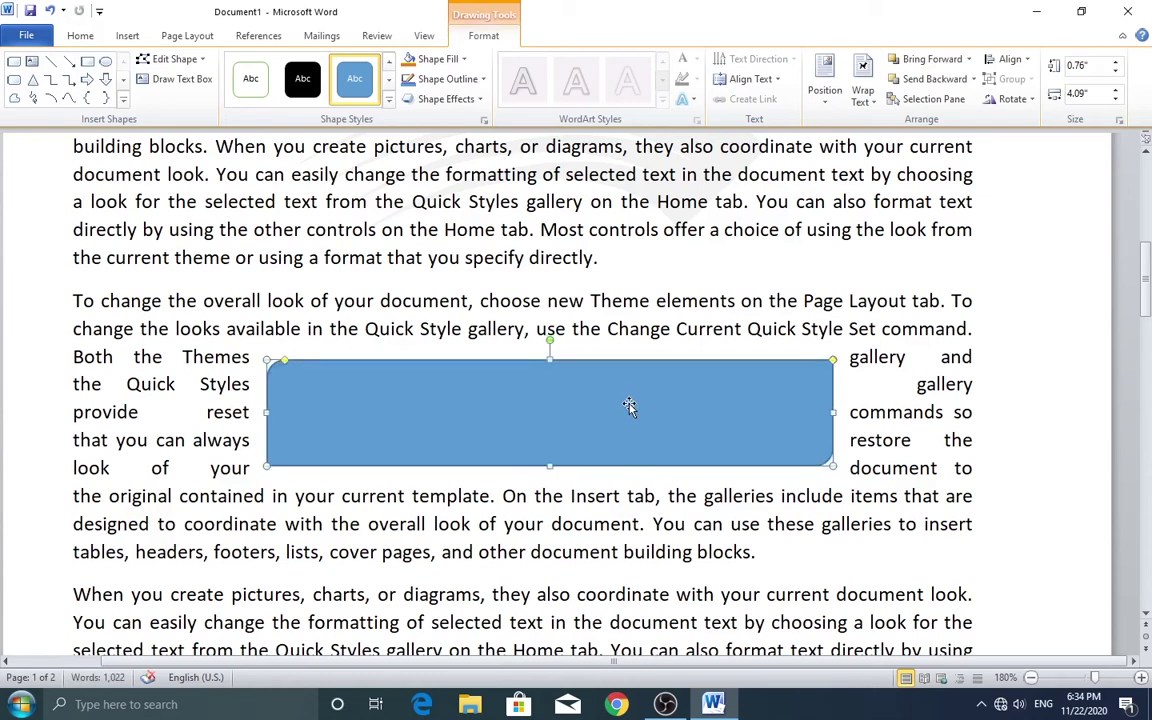
Add text to the rectangle and begin typing the label 'Sindh P'
right_click(629, 405)
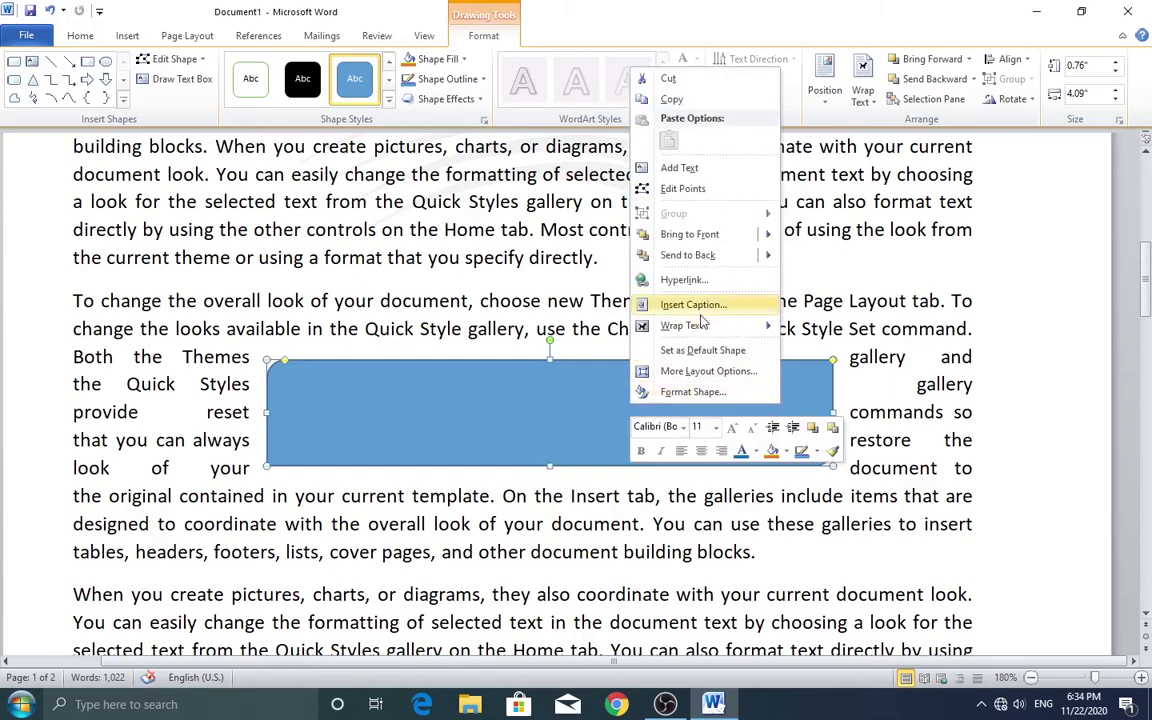
left_click(681, 168)
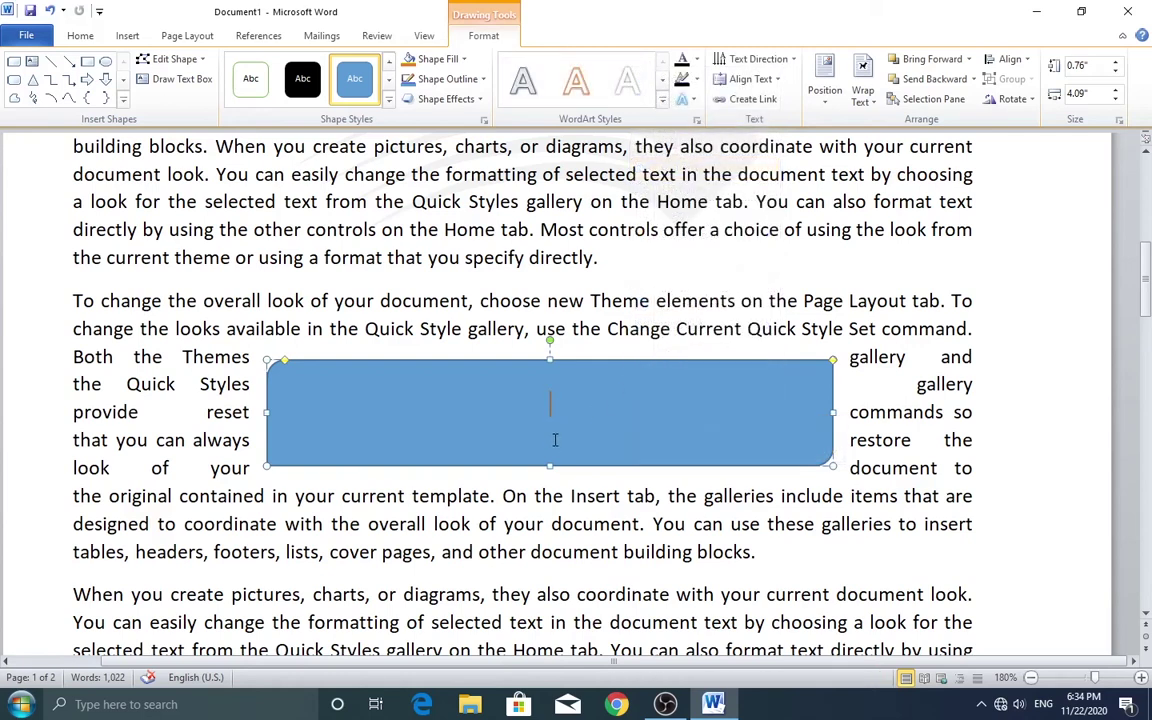
type("Sindh Pakistan y")
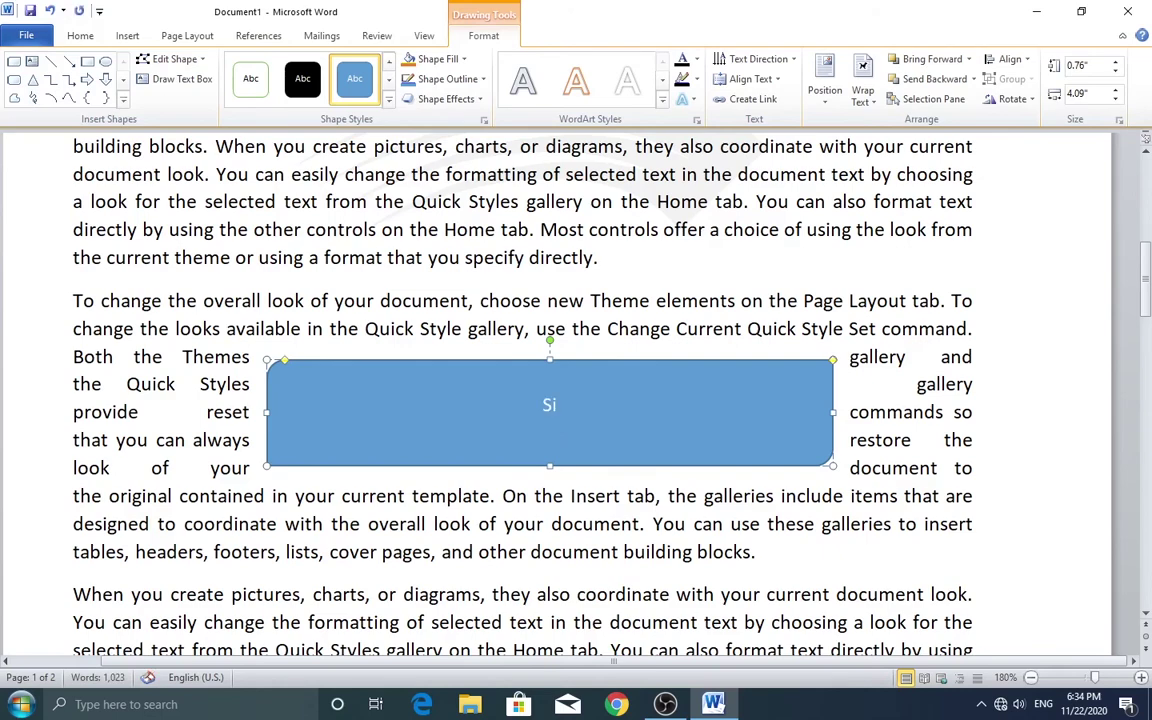
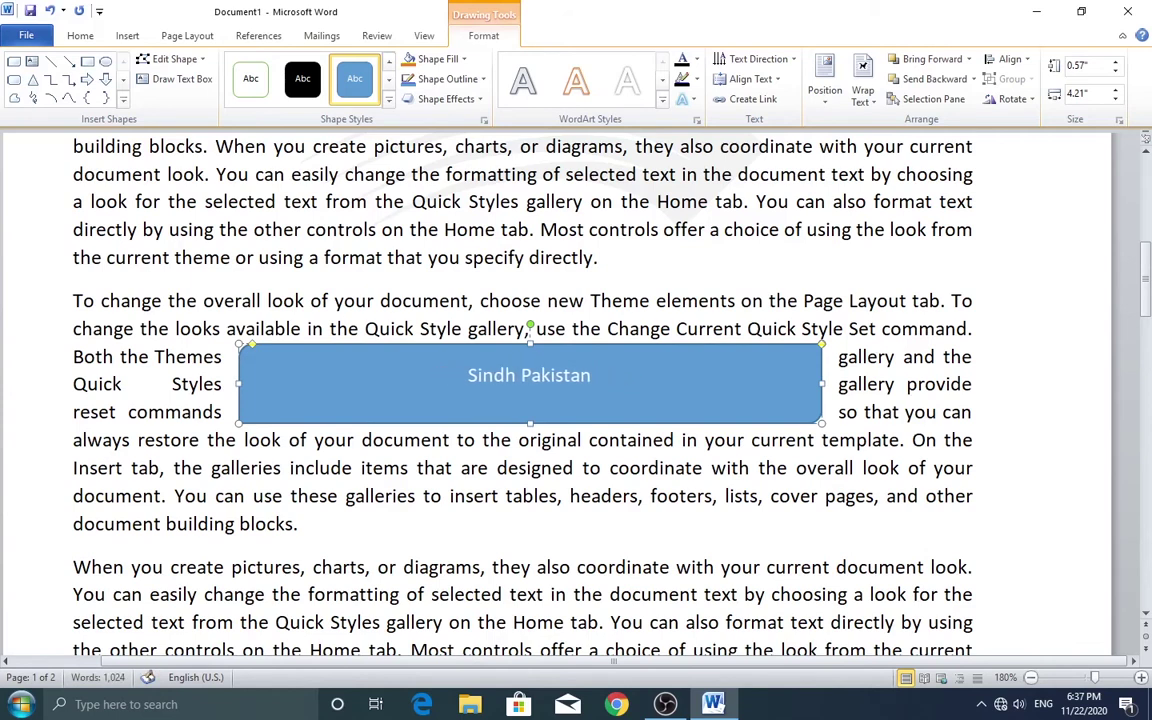
Add ' website subscribe my channels' after 'Sindh Pakistan' in the blue rectangle, fixing the typos
type("wi")
key("BackSpace")
key("BackSpace")
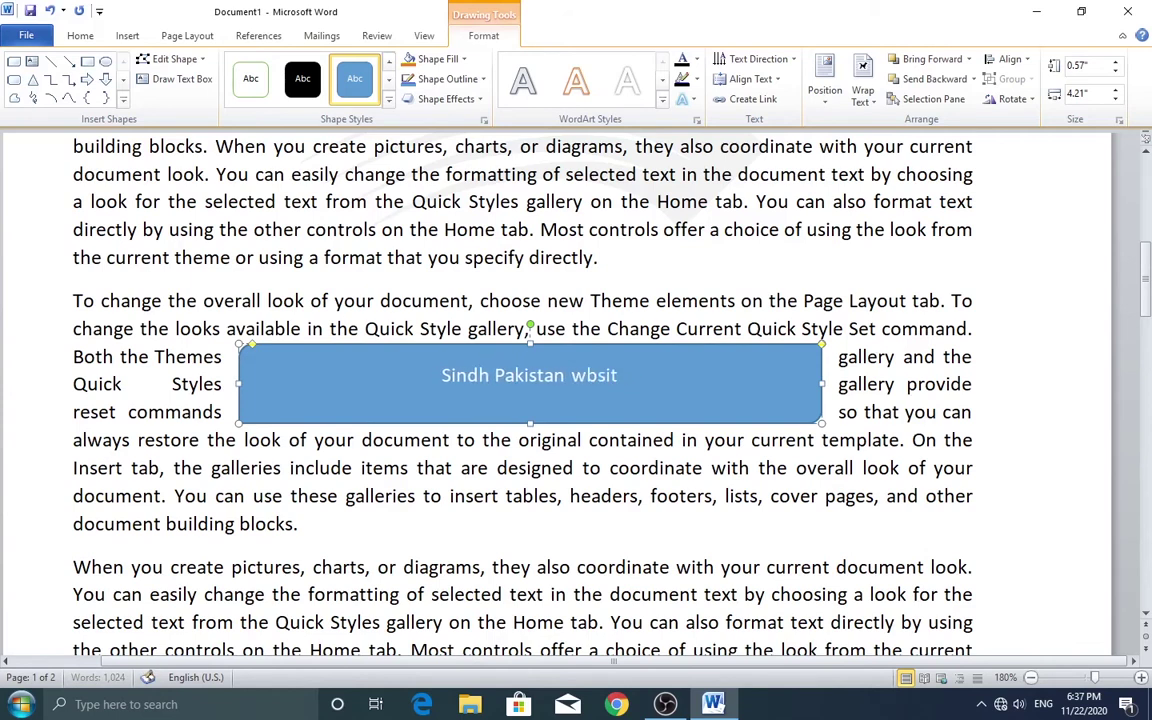
key("BackSpace")
key("BackSpace")
type("b")
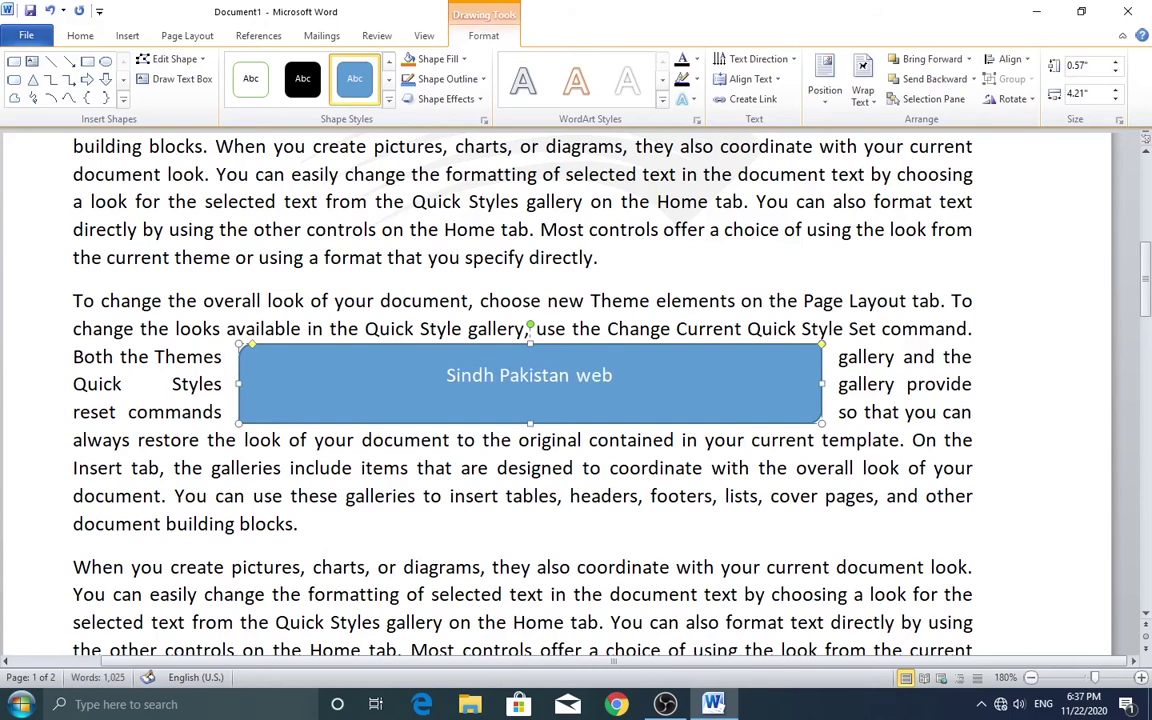
type("st")
key("BackSpace")
type("ite")
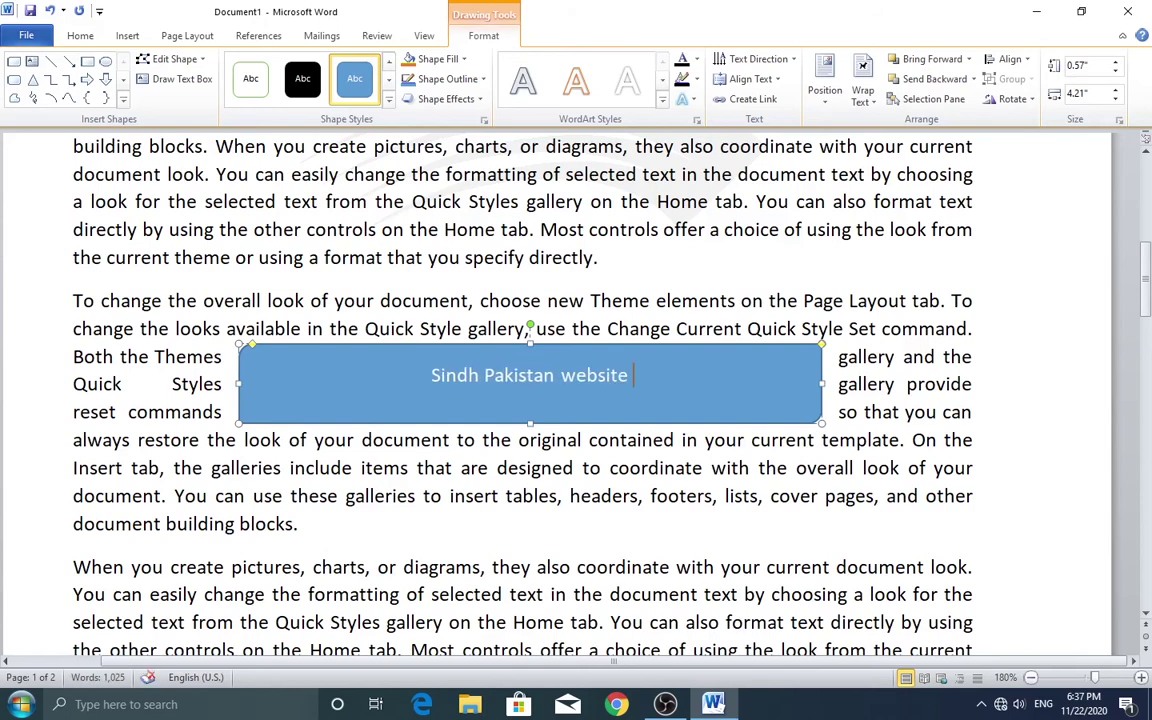
type("Sub")
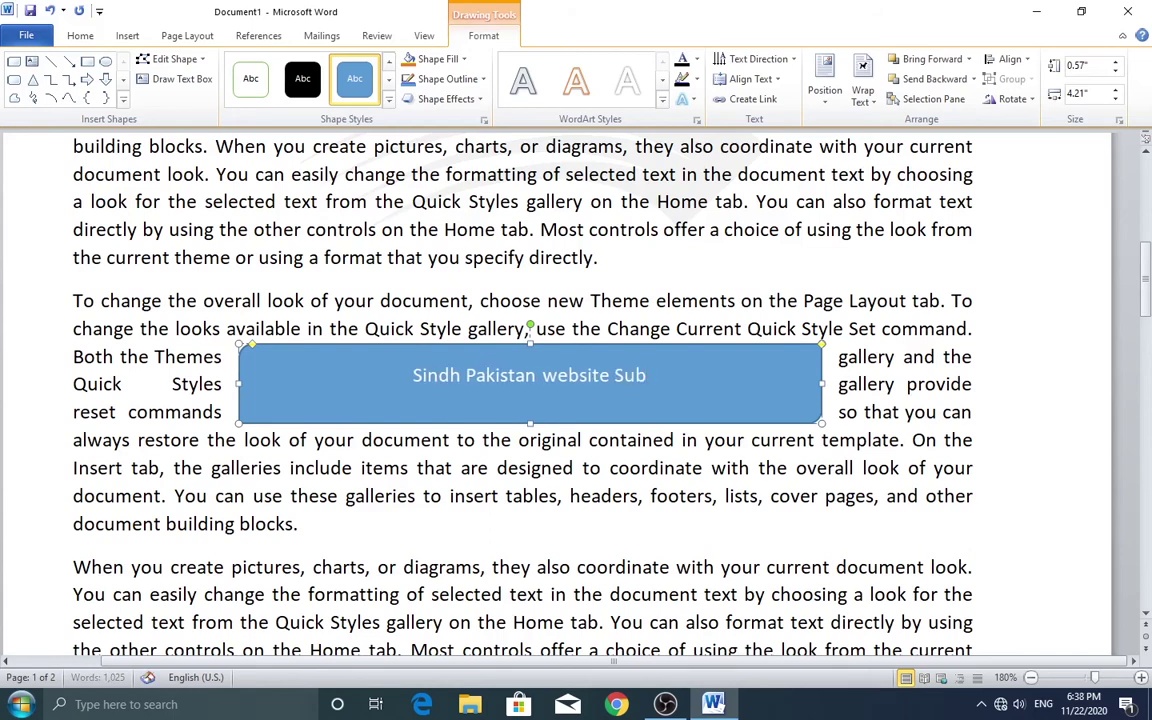
key("BackSpace")
key("BackSpace")
key("BackSpace")
type("subs")
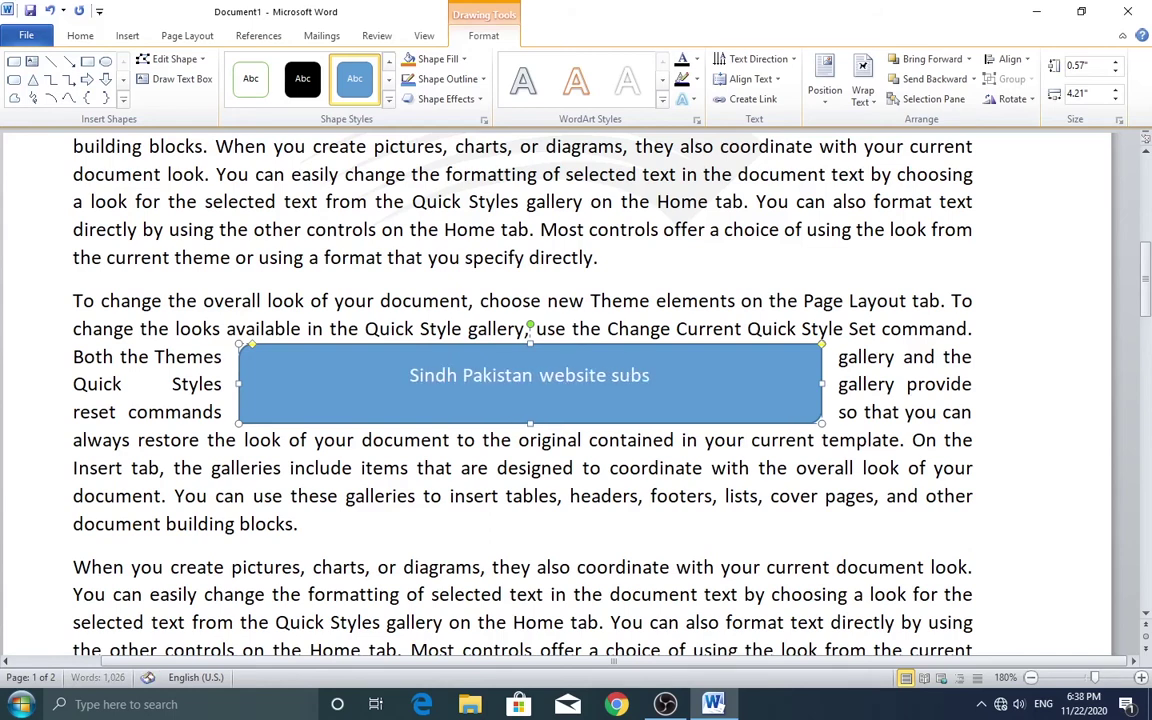
type("crib")
key("BackSpace")
key("BackSpace")
key("BackSpace")
type("ribe")
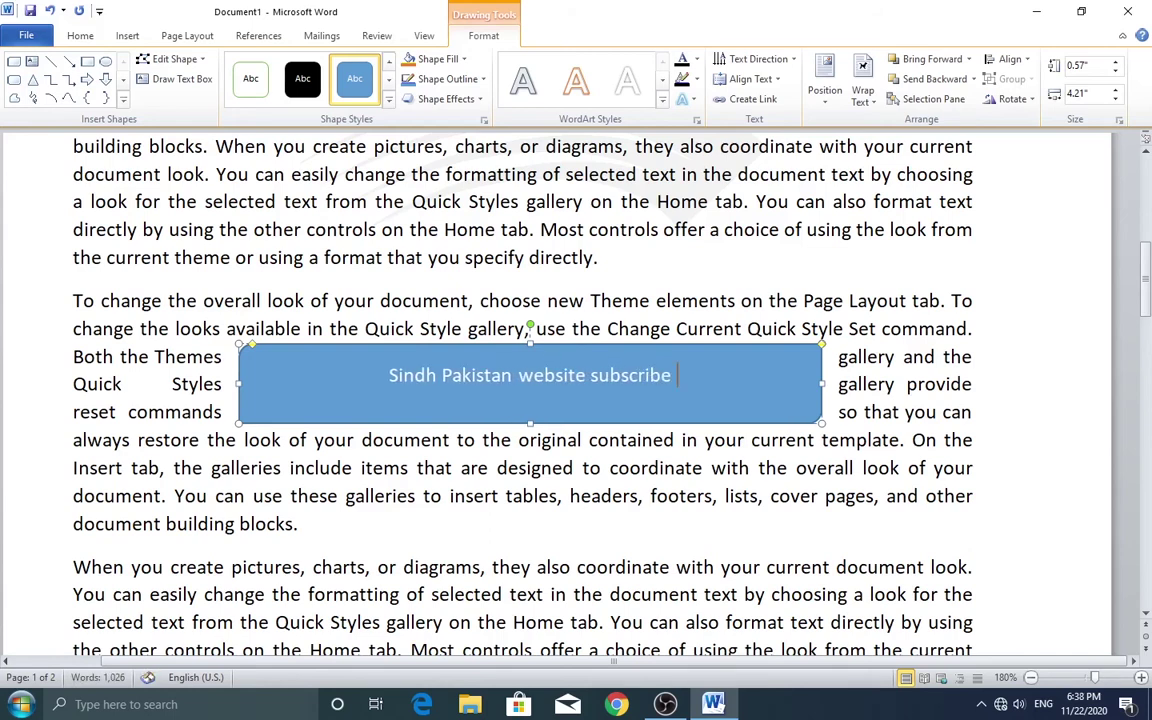
type(" my cha")
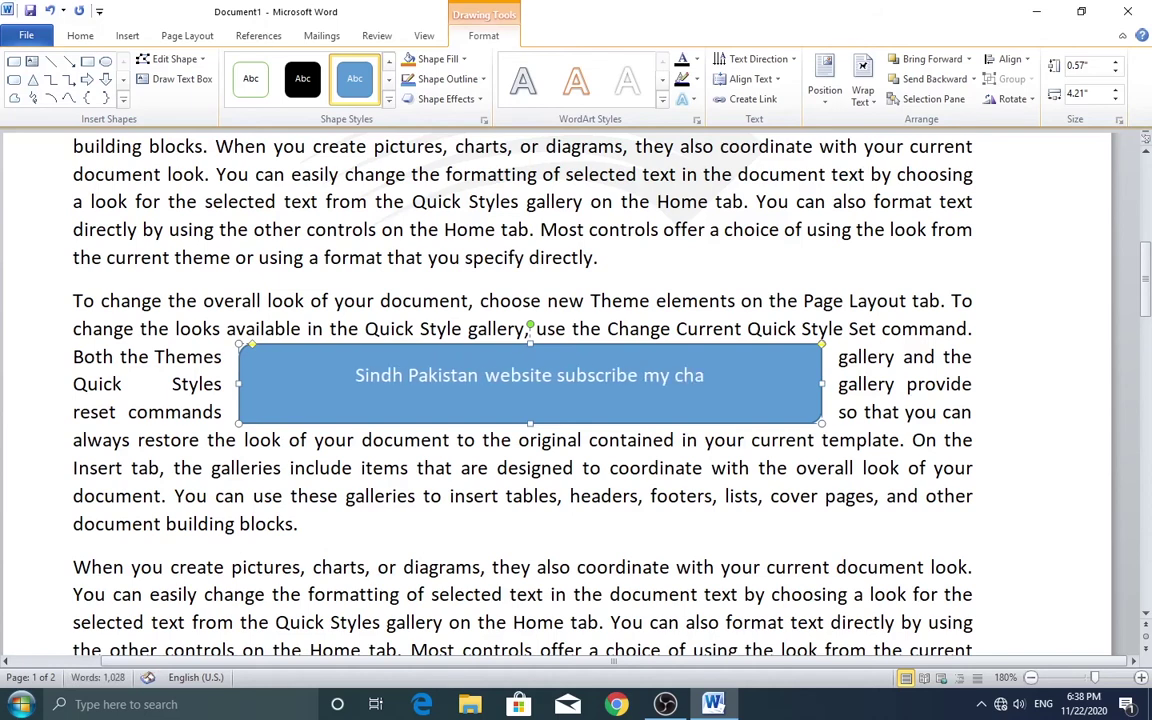
type("nnels")
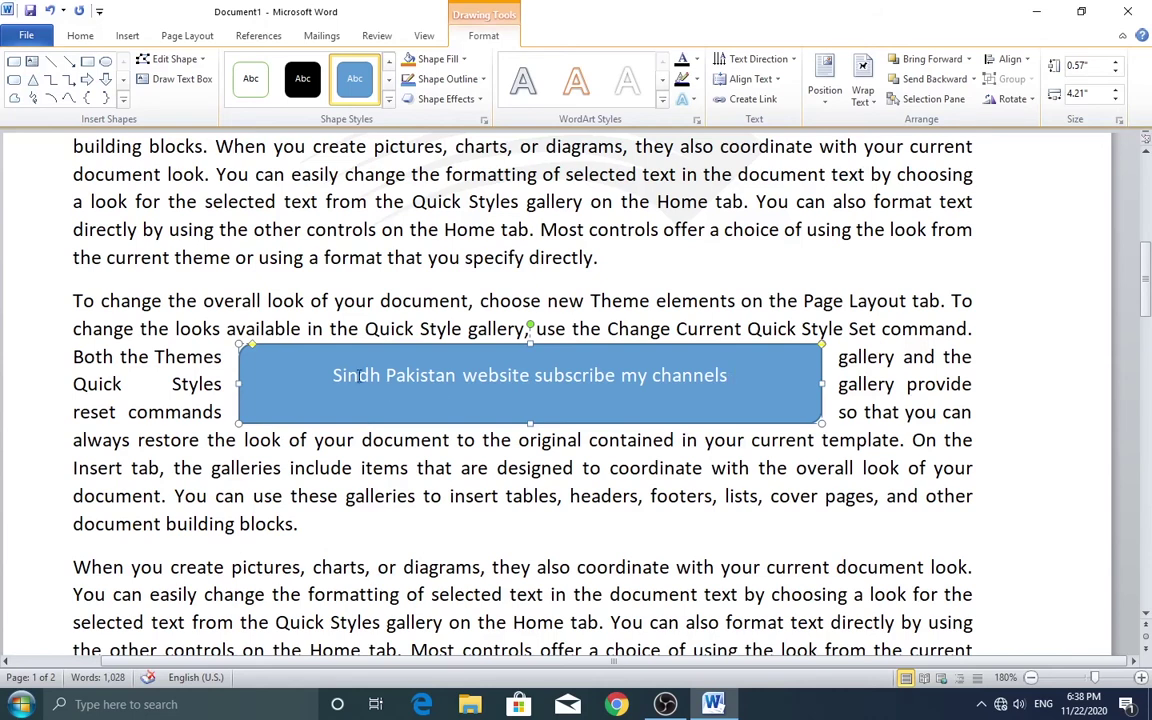
Select the rectangle's text and enlarge it step by step from 11 pt to 20 pt
left_click_drag(334, 374, 734, 375)
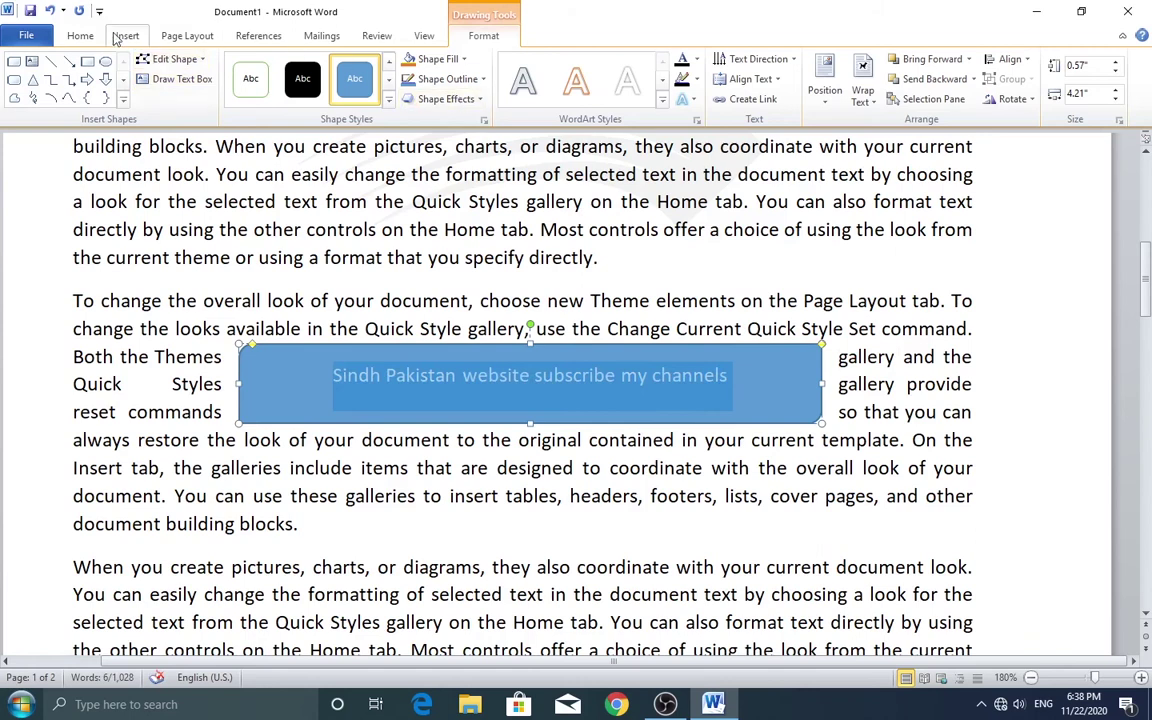
left_click(80, 36)
left_click(270, 68)
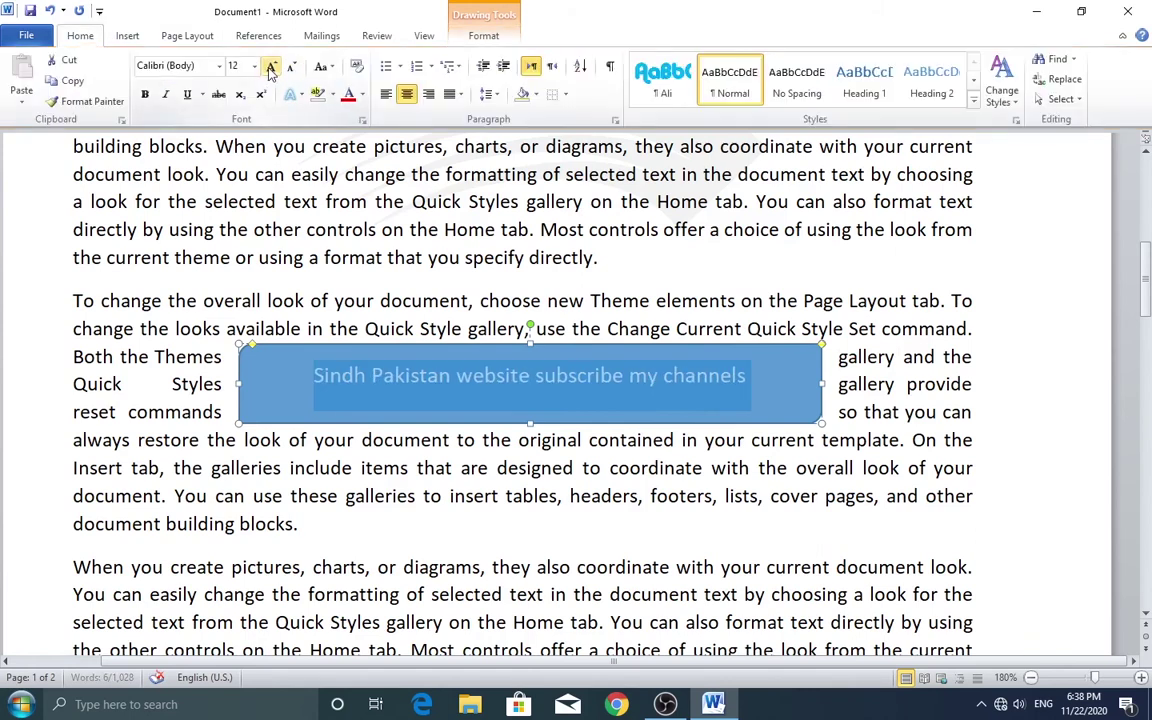
left_click(270, 68)
left_click(270, 68)
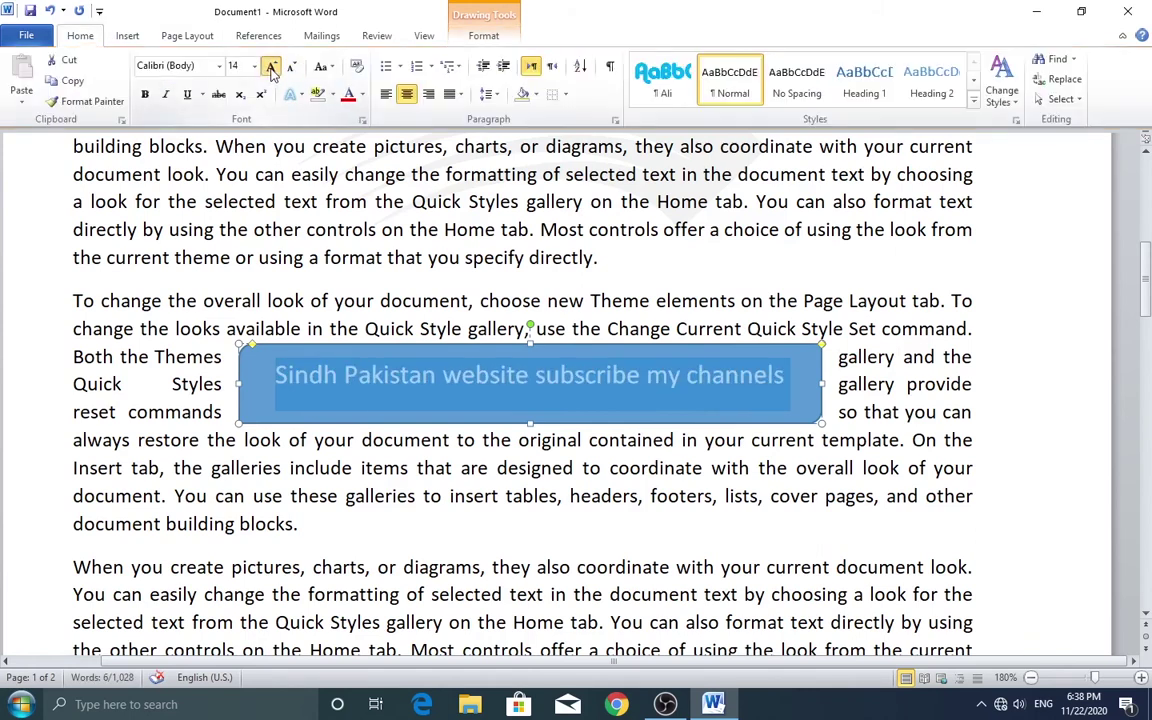
left_click(271, 68)
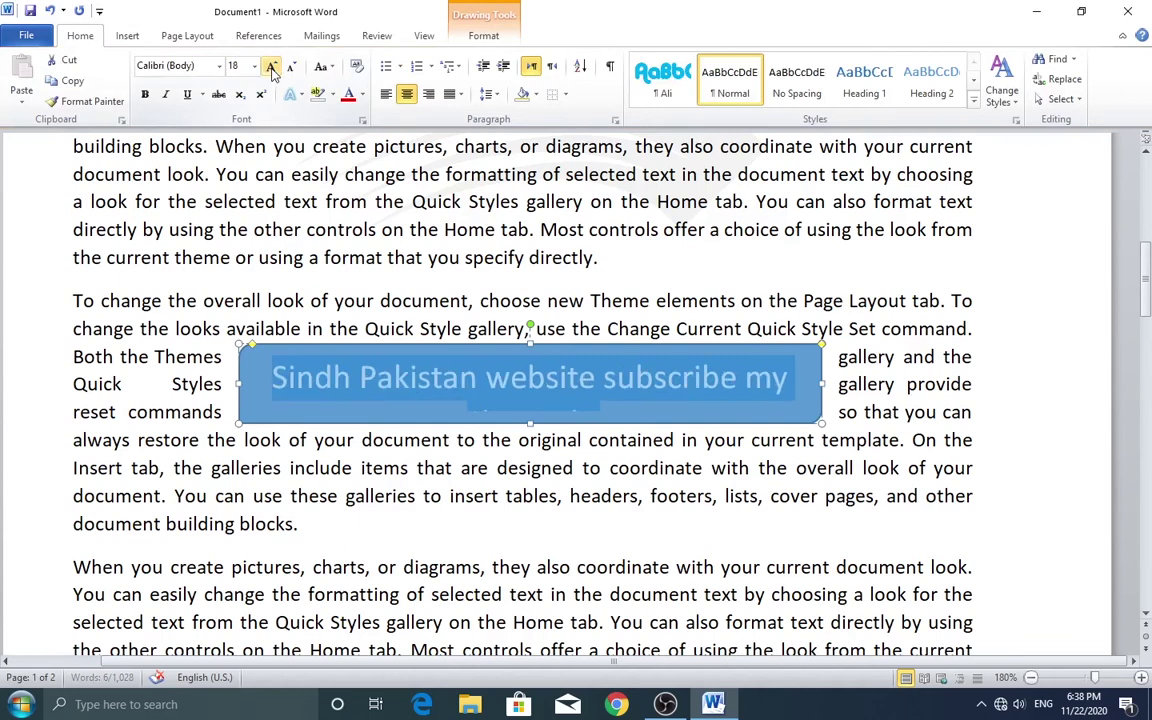
left_click(271, 68)
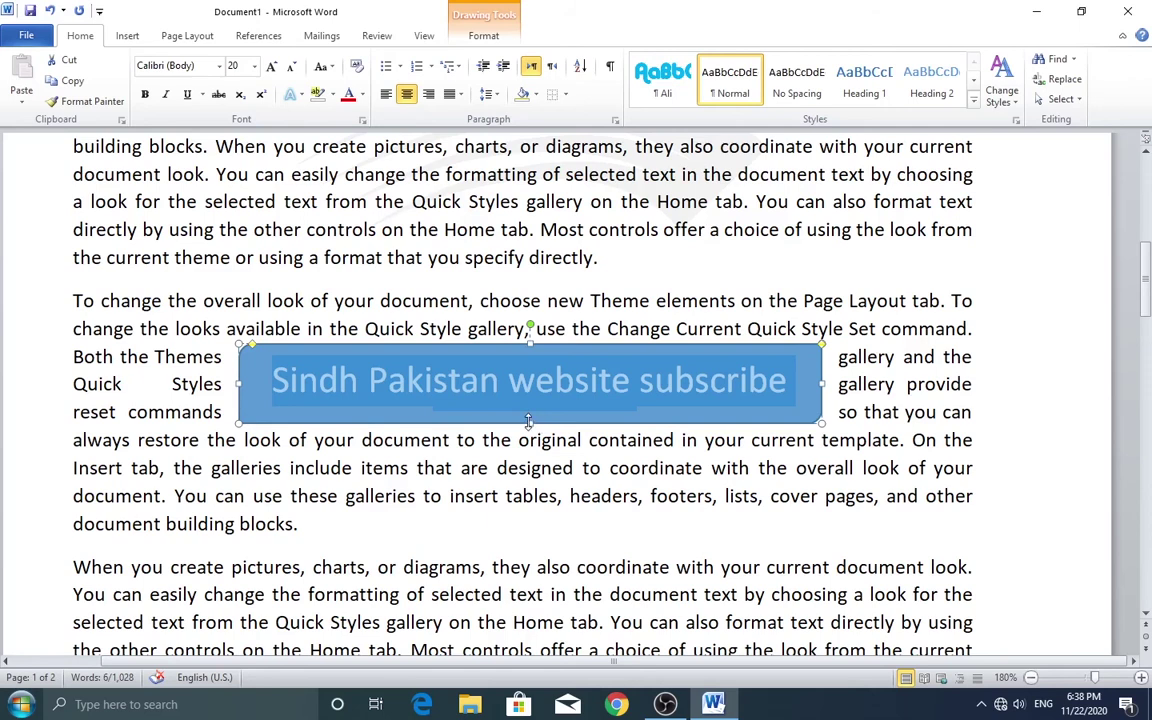
Stretch the rectangle's bottom edge down until 'my channels' is fully visible
left_click_drag(528, 421, 528, 444)
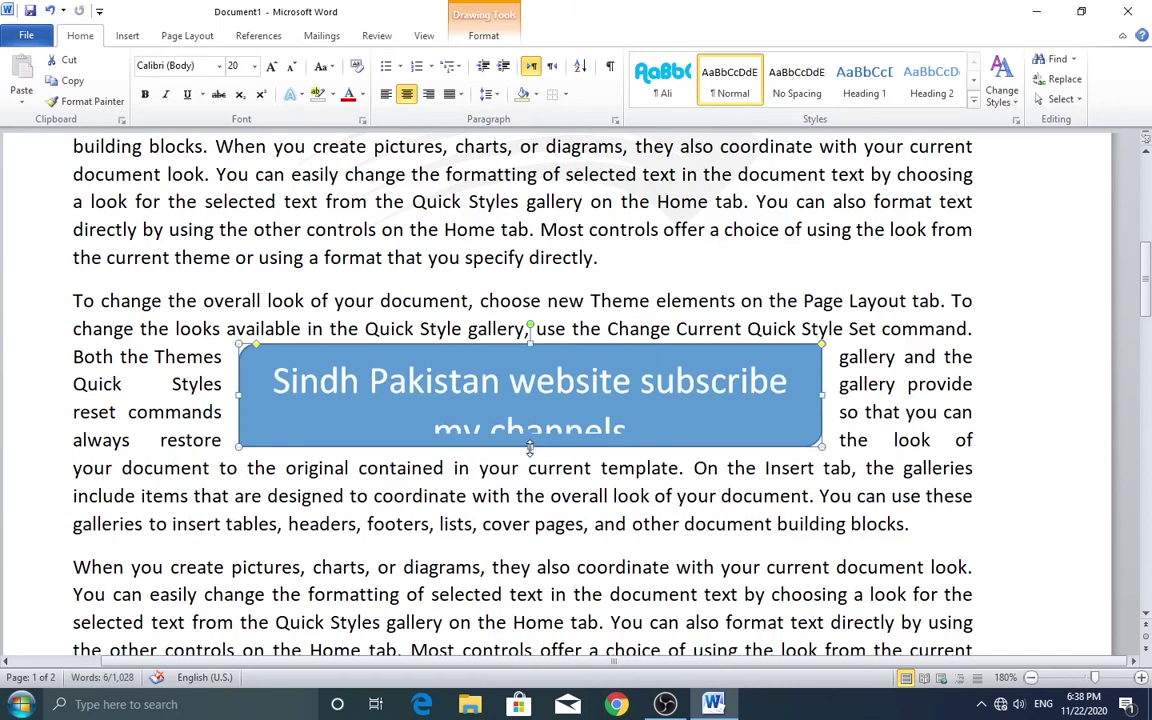
left_click_drag(528, 444, 530, 471)
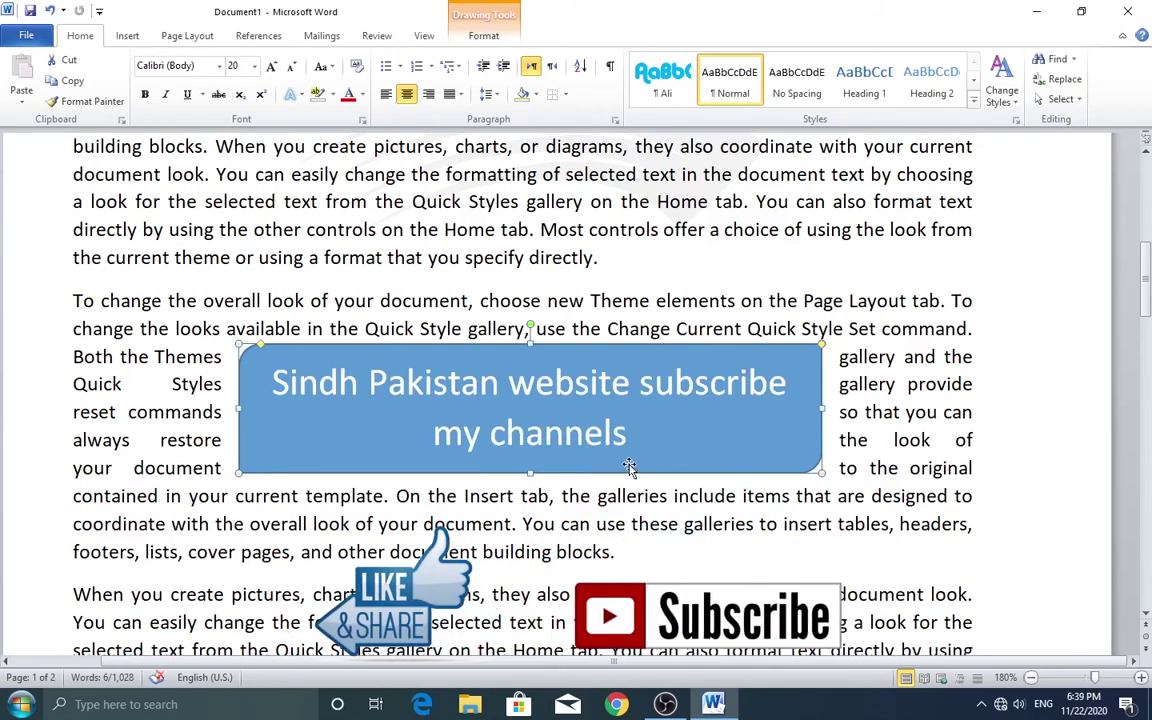
Browse the Insert tab's Shapes gallery, then dismiss it without adding a shape
left_click(127, 36)
left_click(268, 98)
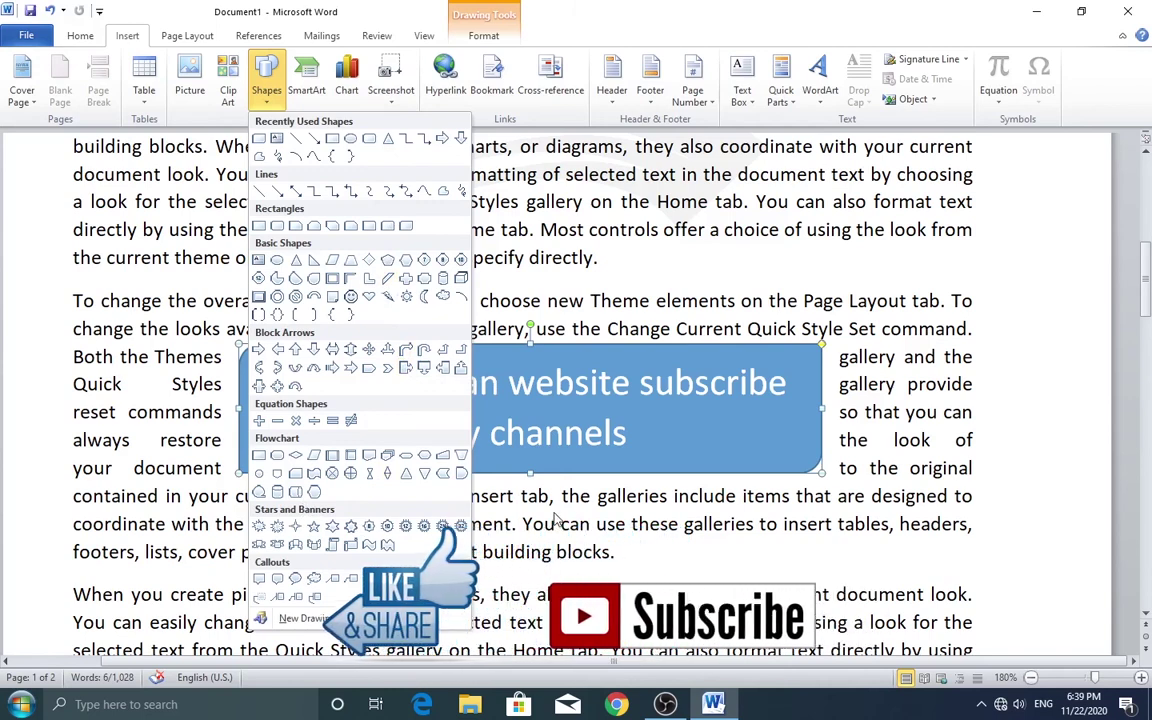
left_click(669, 459)
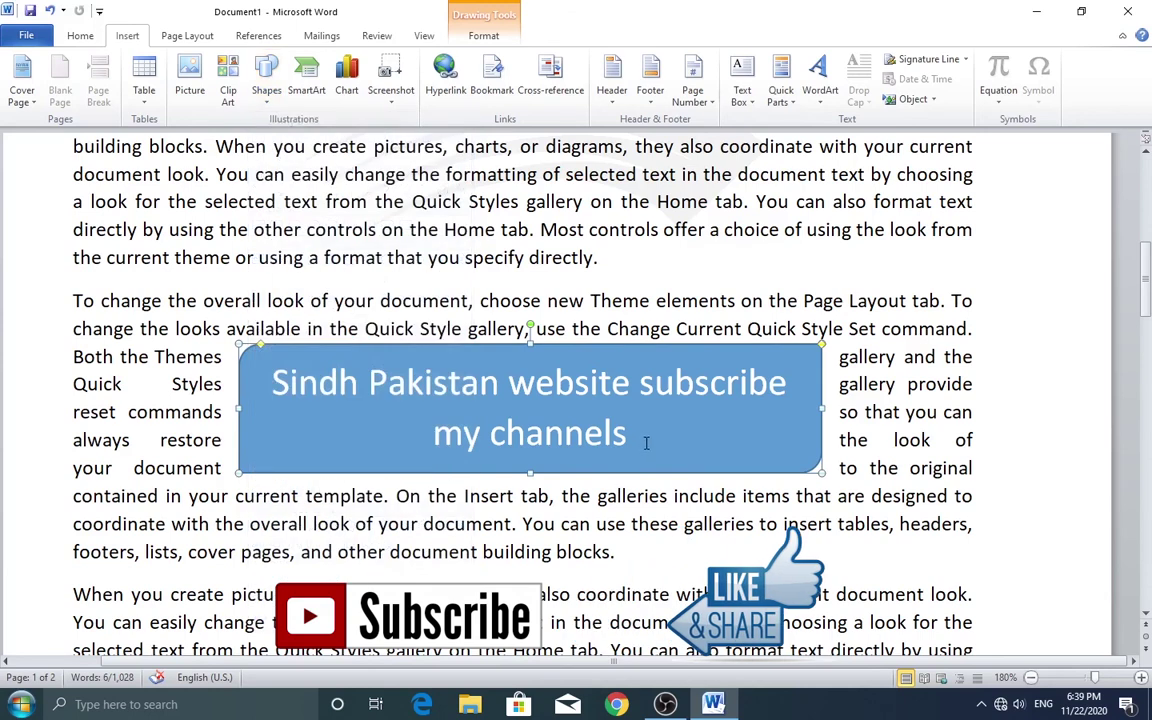